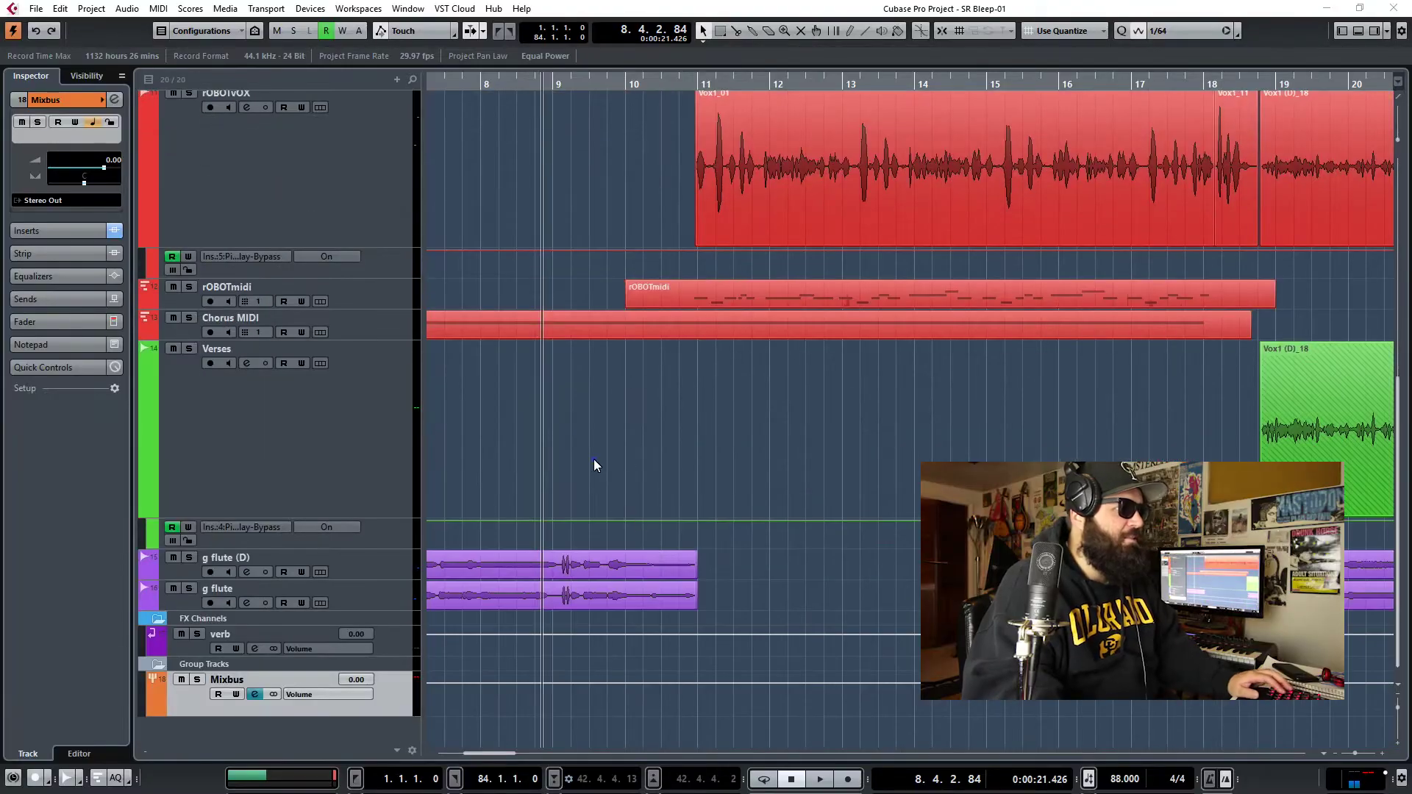
# Step: Audition the song from bar 2, then the chorus from bar 10 to near bar 15
pyautogui.hscroll(-10, 619, 440)
pyautogui.scroll(5, 625, 439)
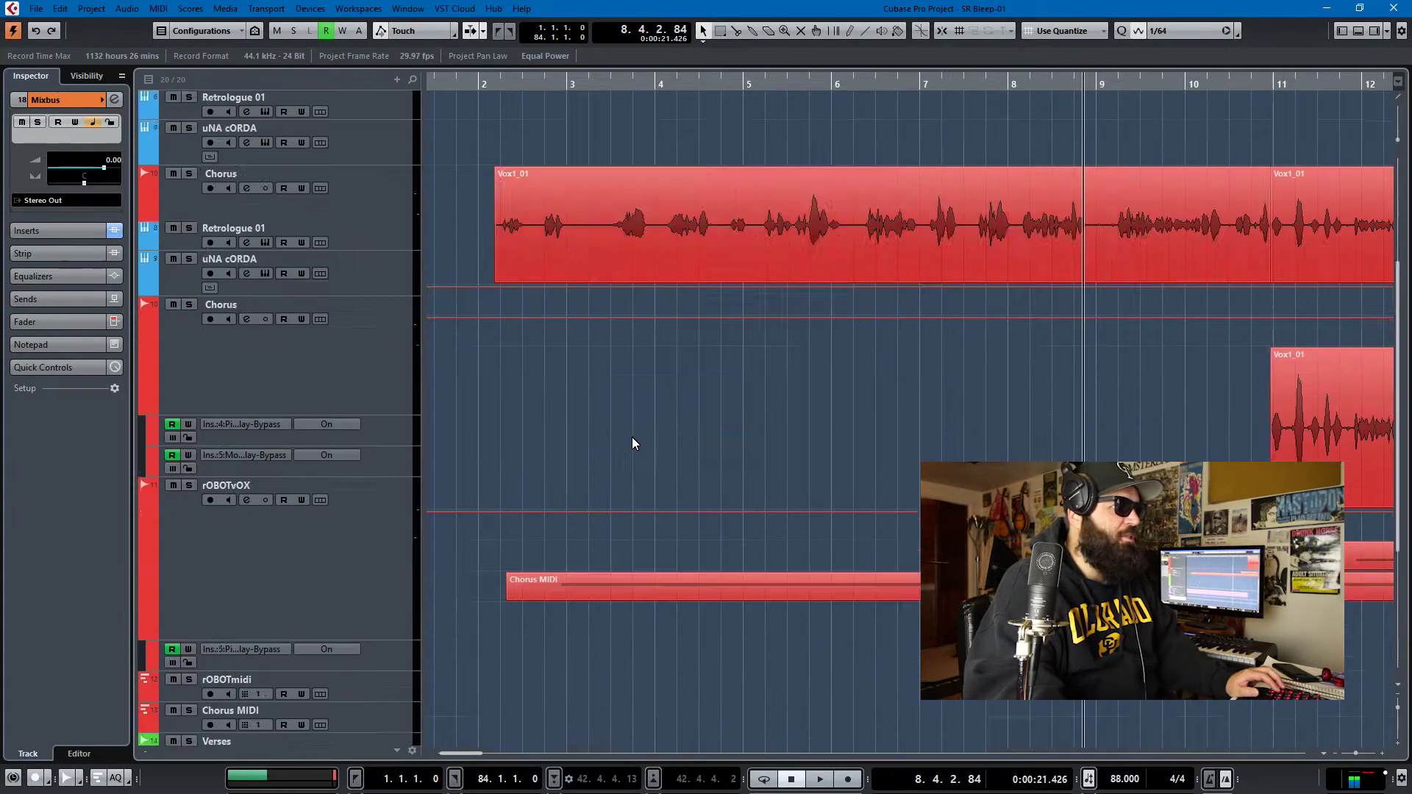
pyautogui.scroll(5, 634, 440)
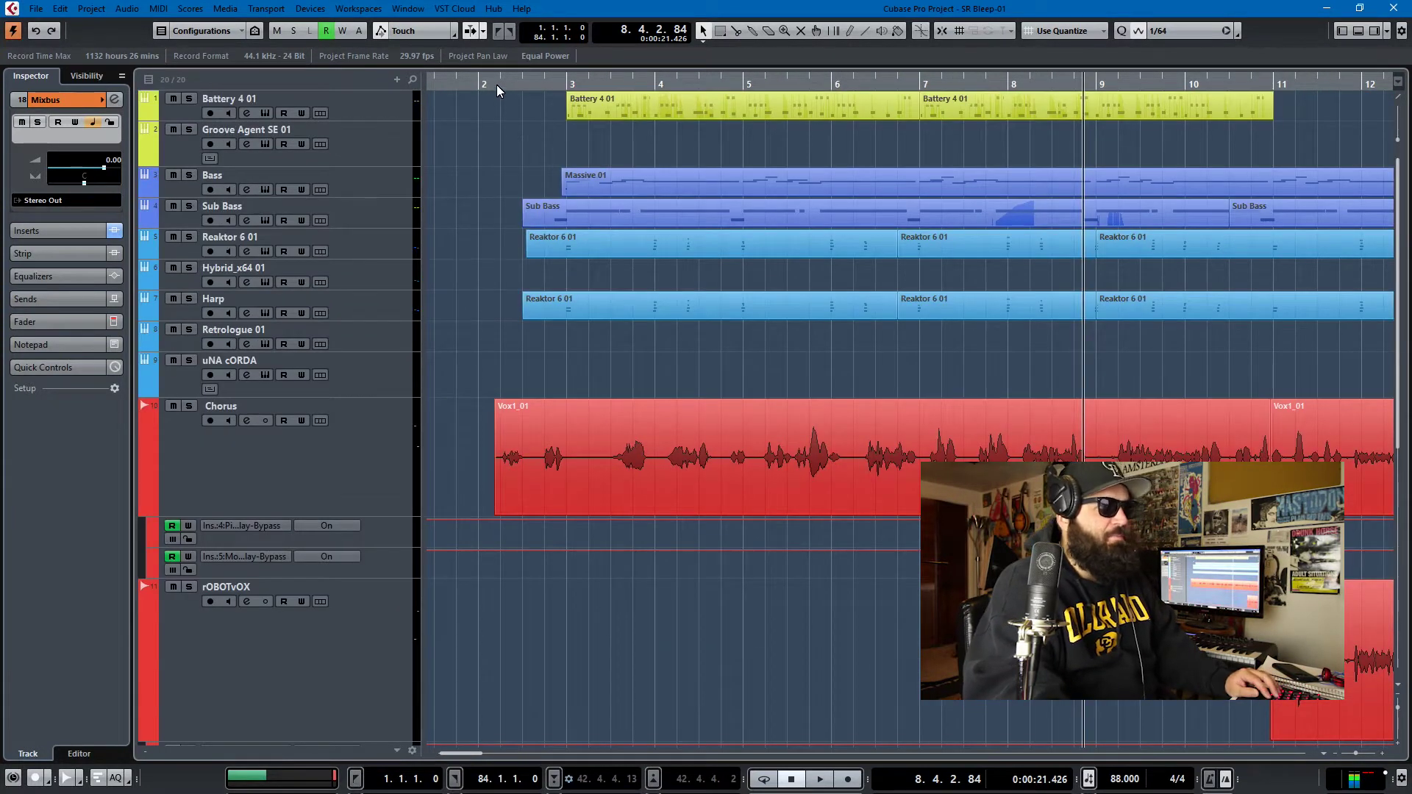
pyautogui.click(496, 85)
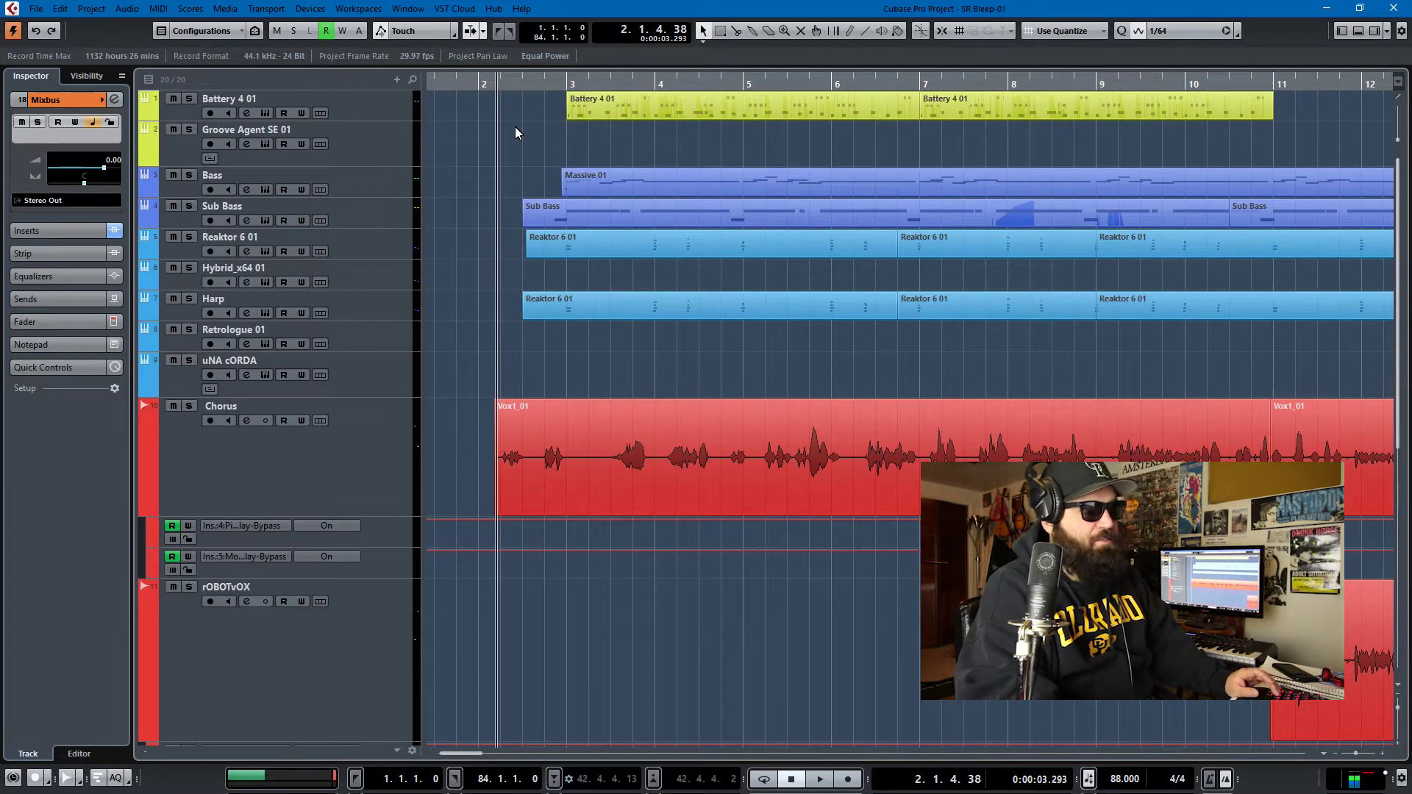
pyautogui.press('space')
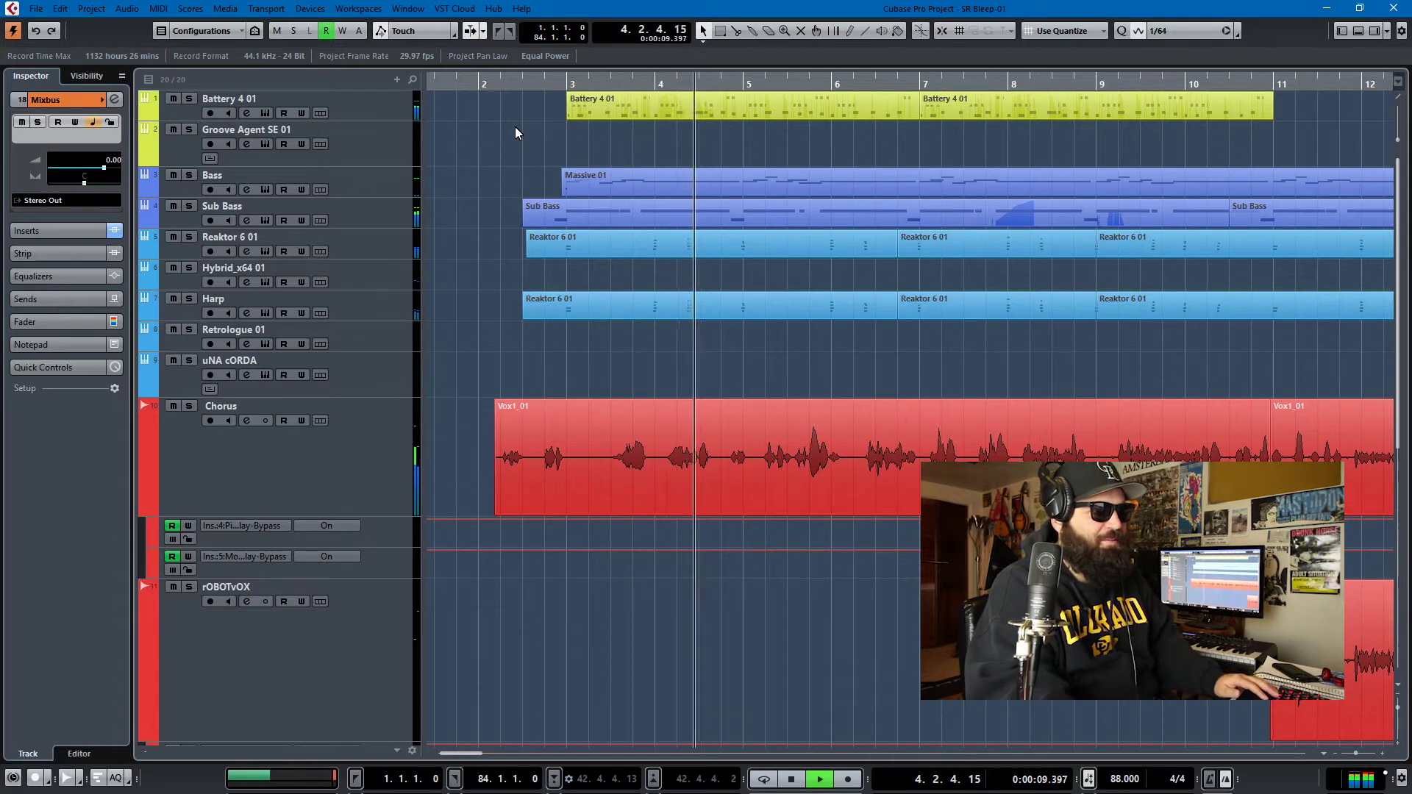
pyautogui.press('space')
pyautogui.scroll(-3, 515, 126)
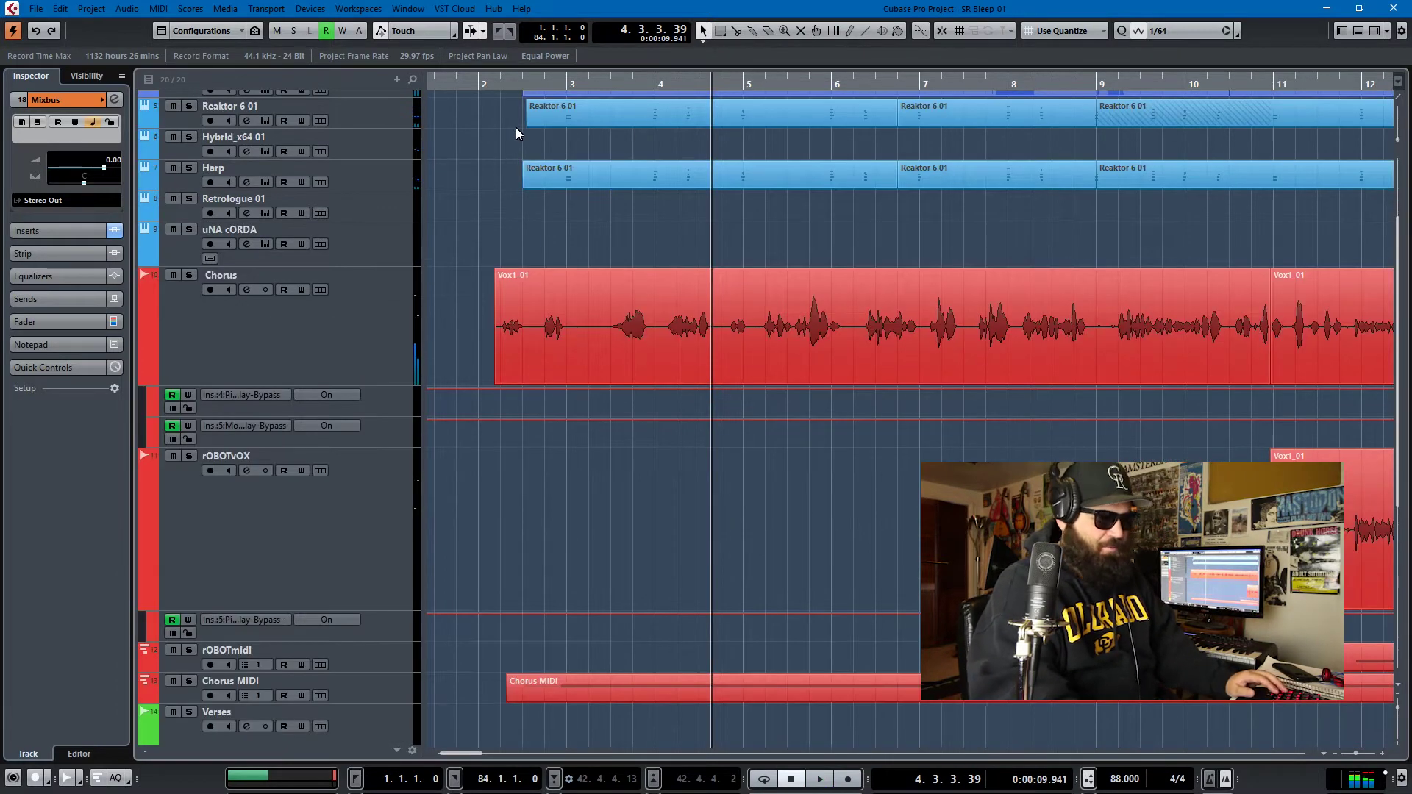
pyautogui.press('KP_Add')
pyautogui.press('KP_Subtract')
pyautogui.press('KP_Subtract')
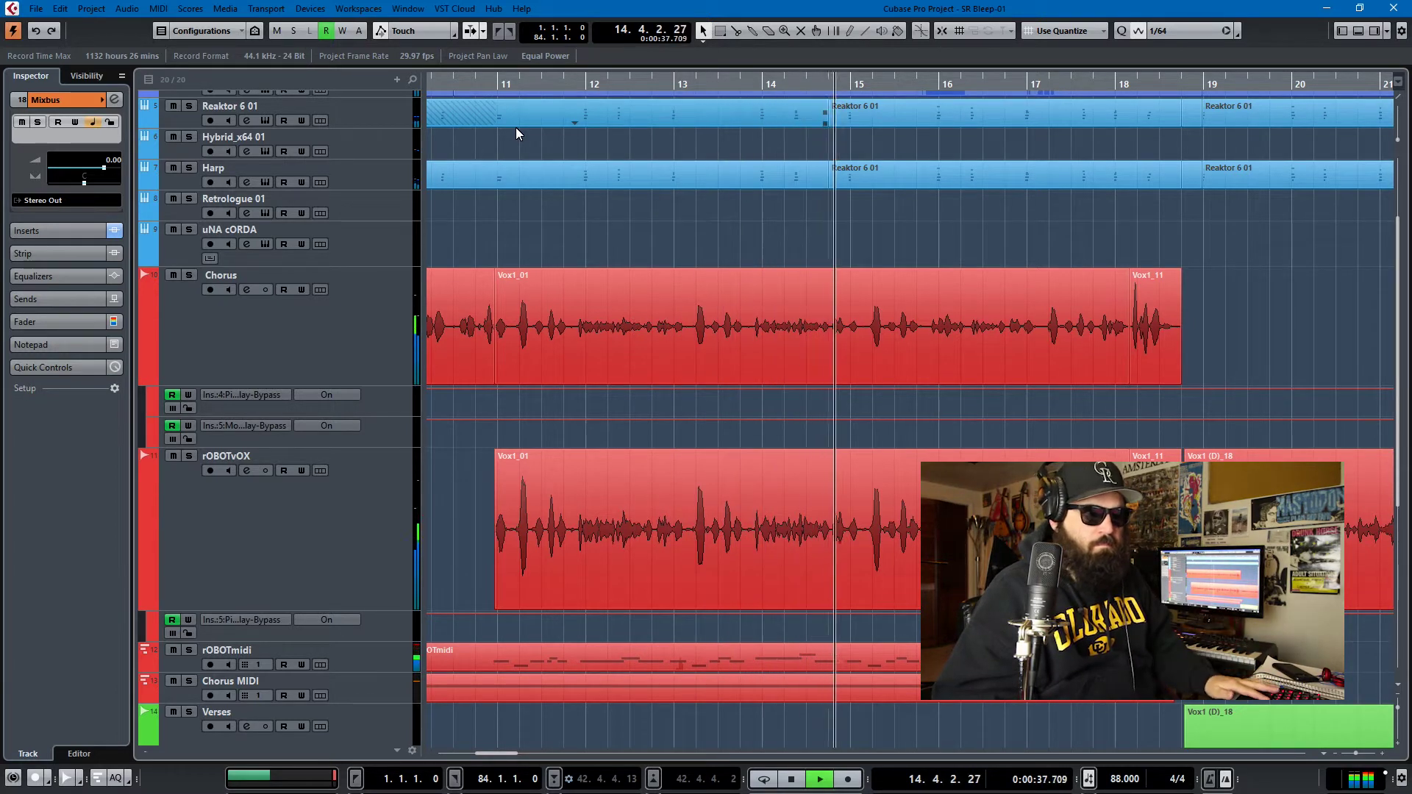
pyautogui.press('space')
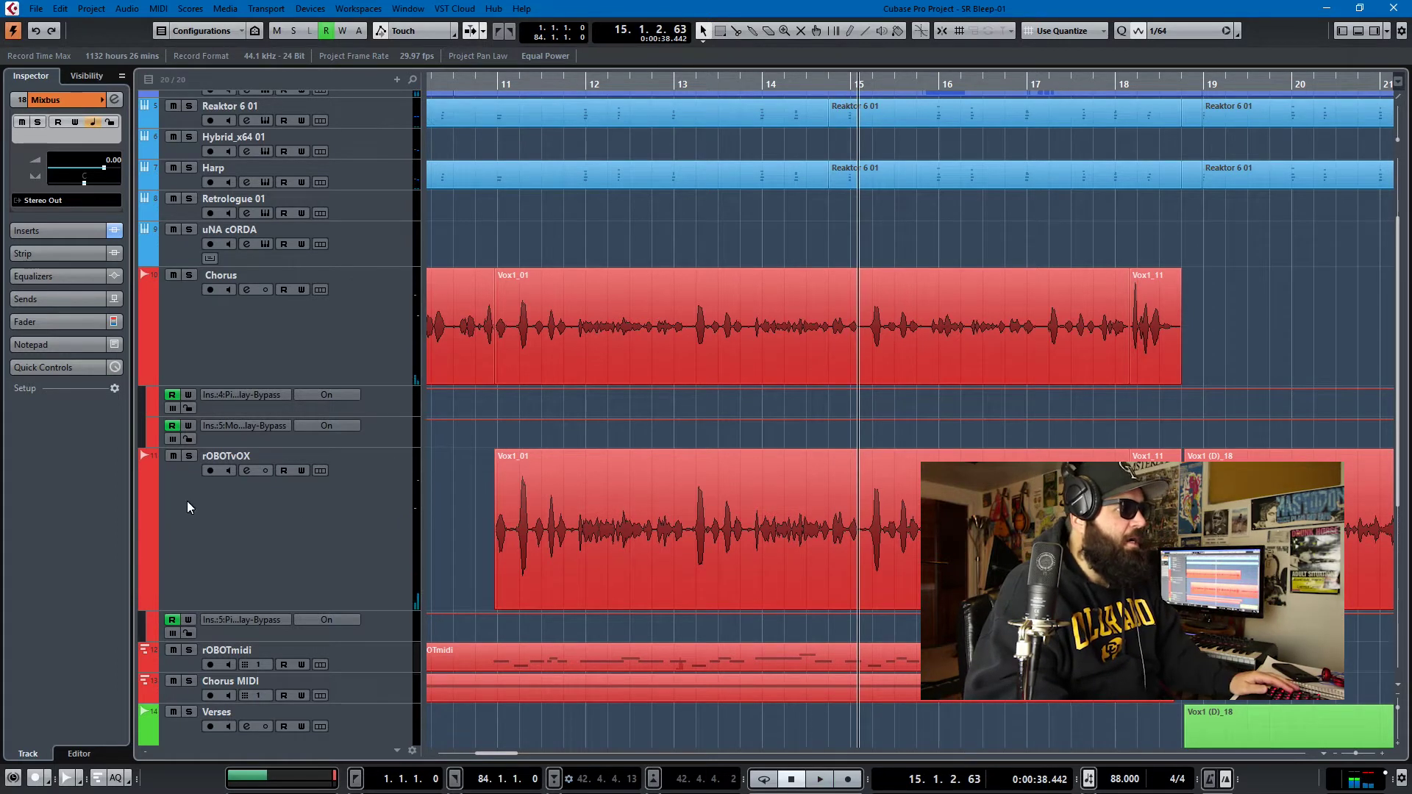
# Step: Compare the Chorus and rOBOTvOX tracks, then inspect the Chorus track's Pitch Correct insert settings
pyautogui.click(283, 303)
pyautogui.click(309, 544)
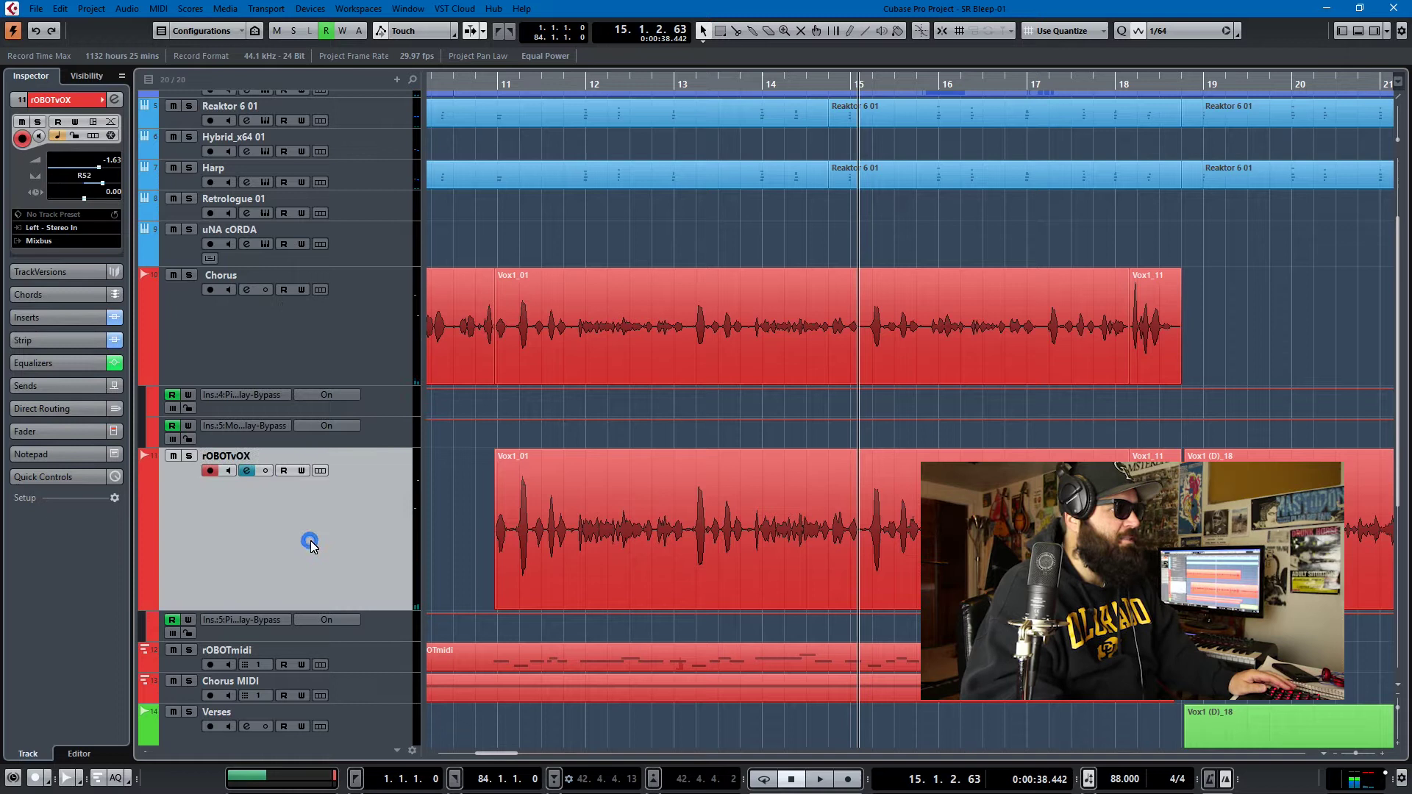
pyautogui.click(335, 344)
pyautogui.click(338, 508)
pyautogui.click(324, 333)
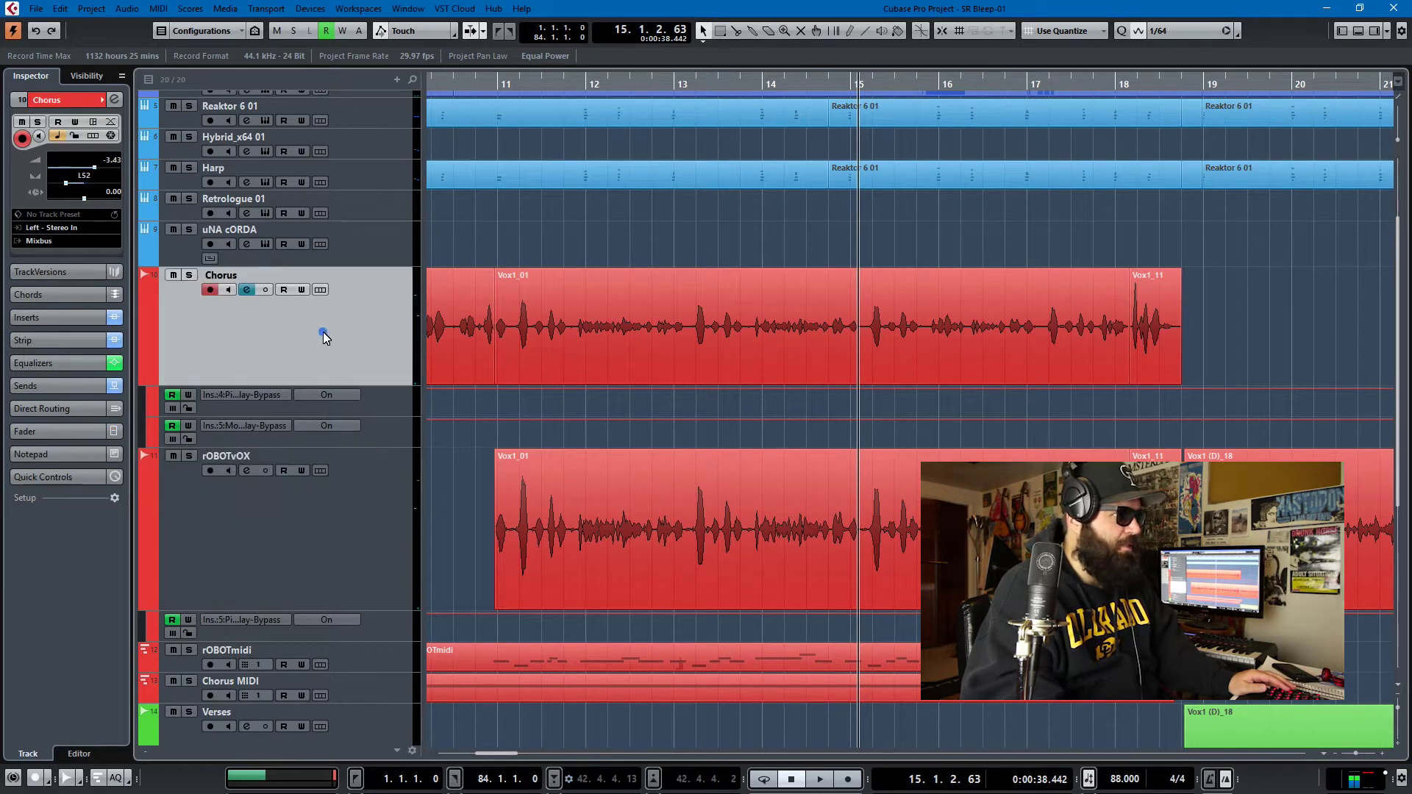
pyautogui.click(323, 529)
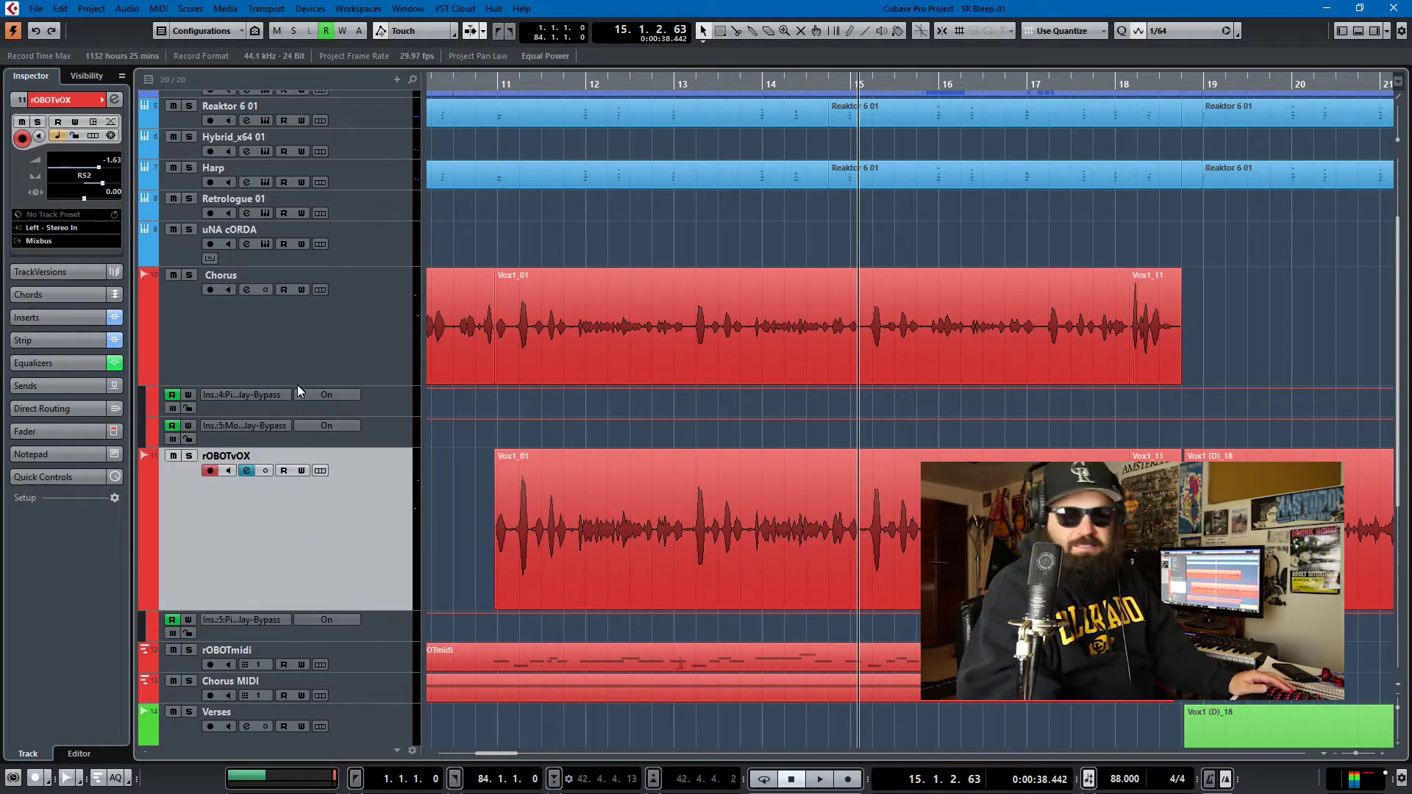
pyautogui.click(285, 334)
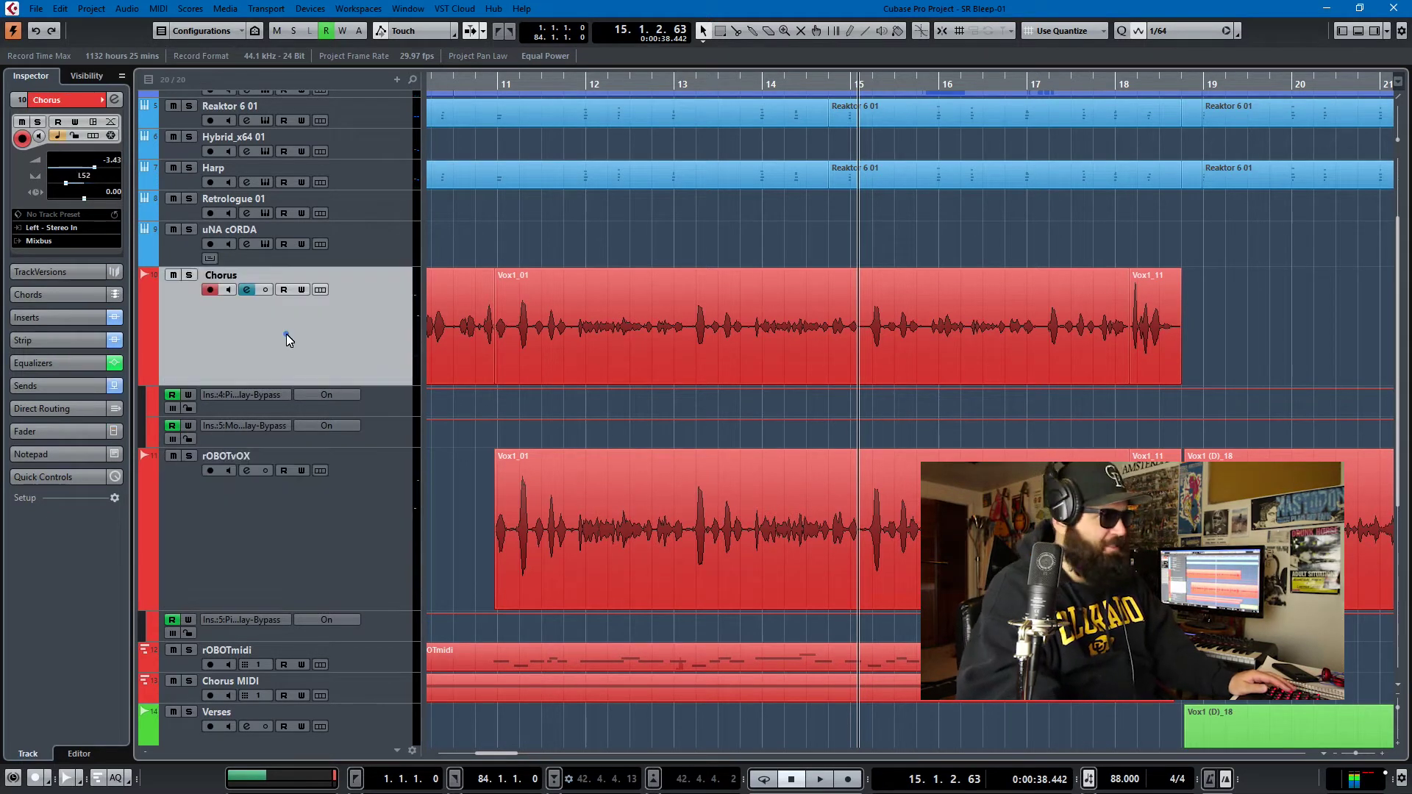
pyautogui.click(76, 321)
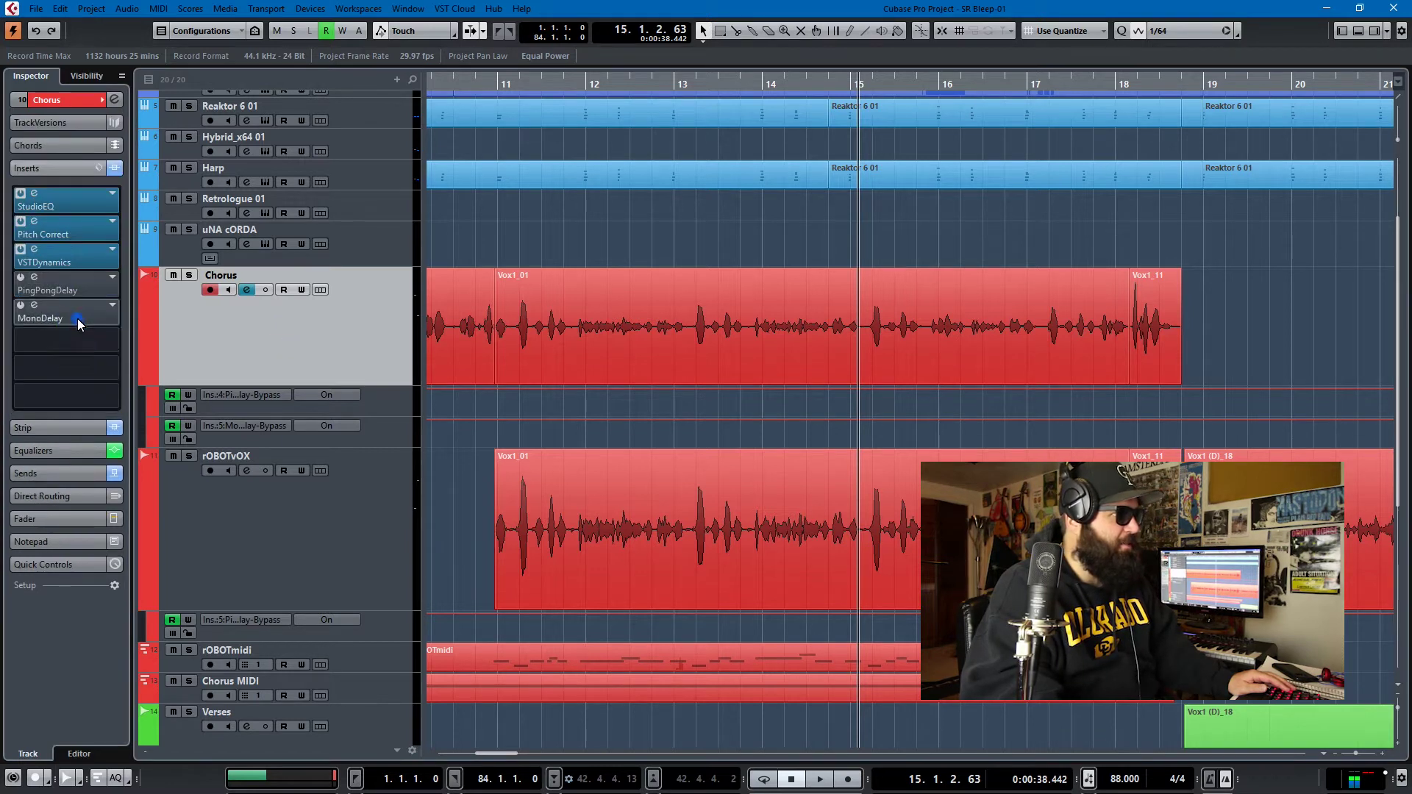
pyautogui.doubleClick(66, 232)
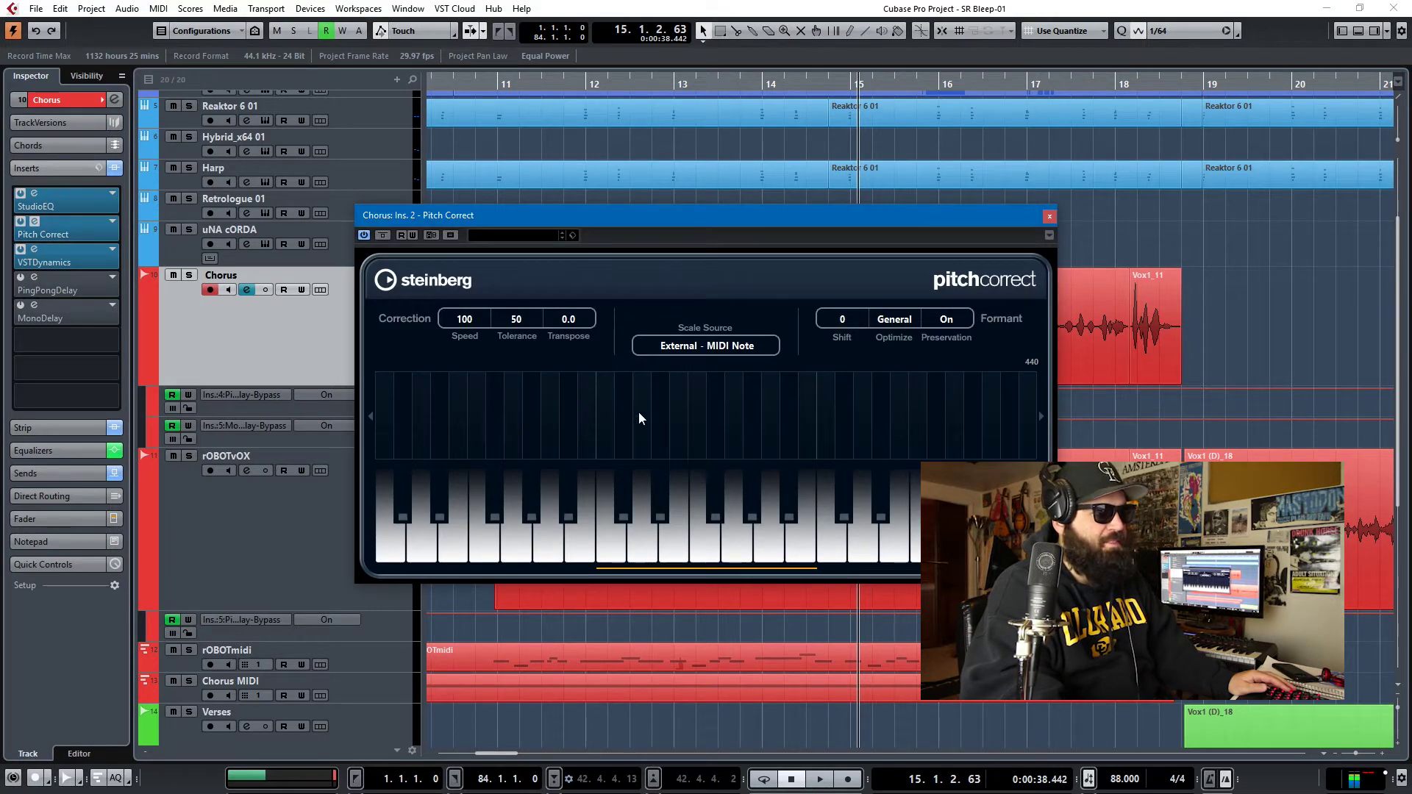
pyautogui.click(1048, 218)
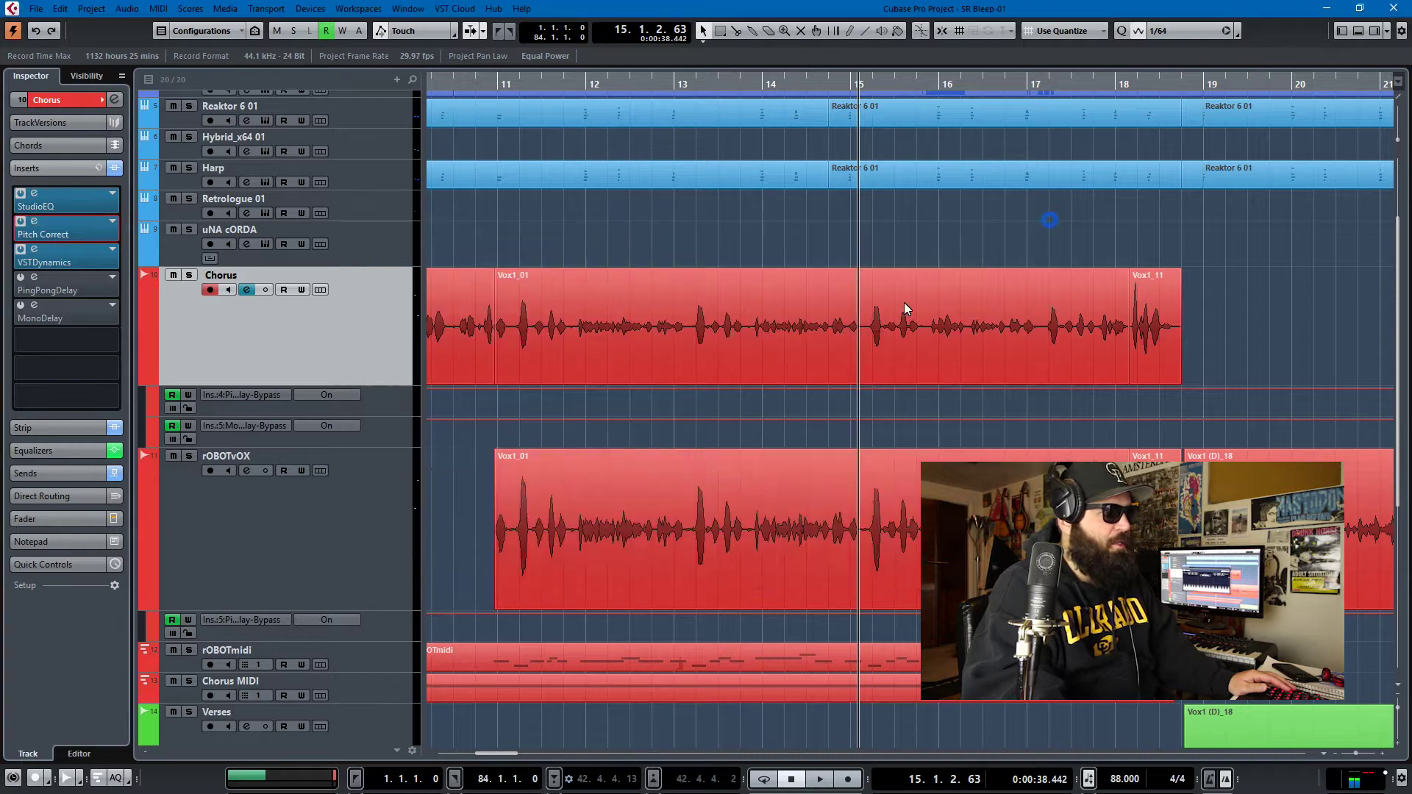
# Step: Check the rOBOTvOX track's Pitch Correct settings, then solo rOBOTvOX
pyautogui.click(362, 531)
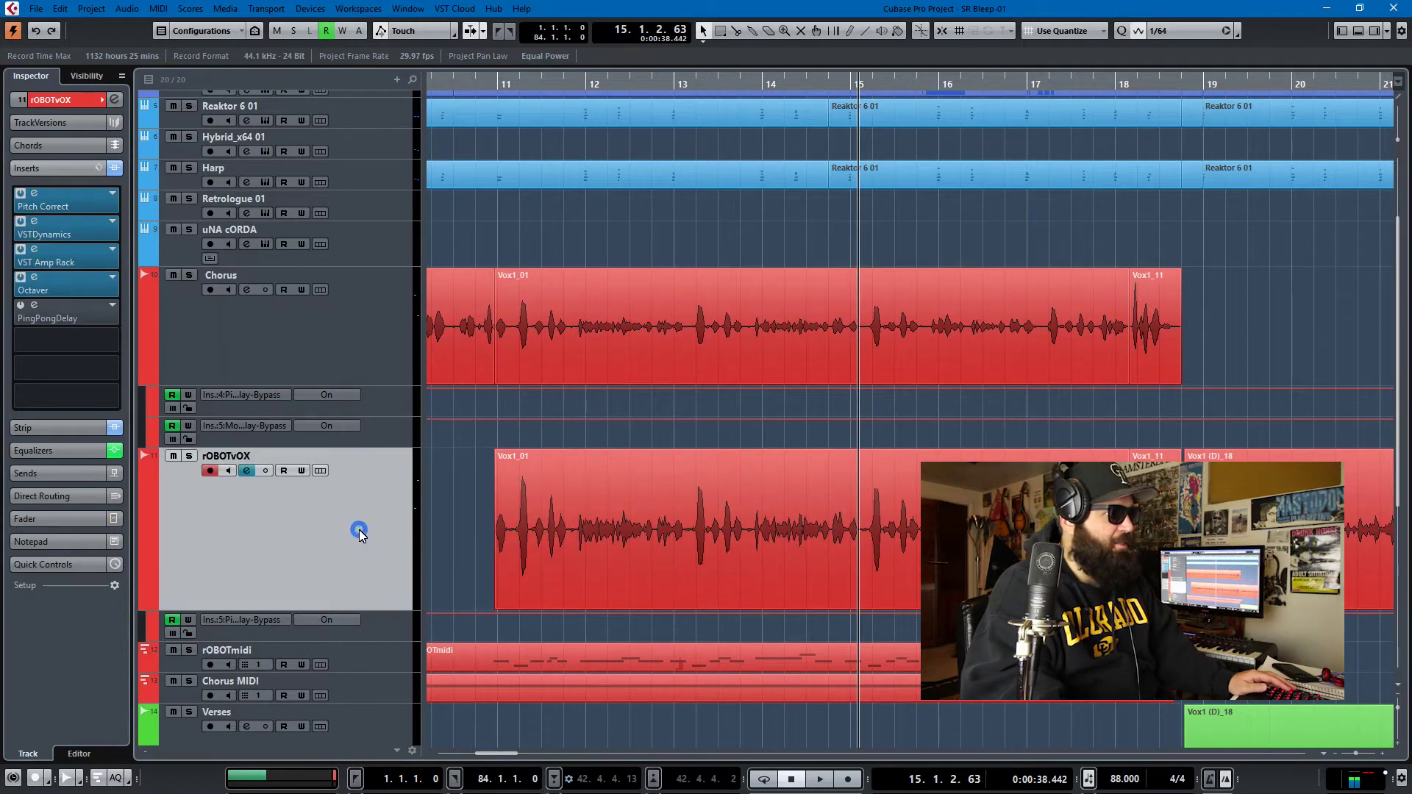
pyautogui.click(66, 209)
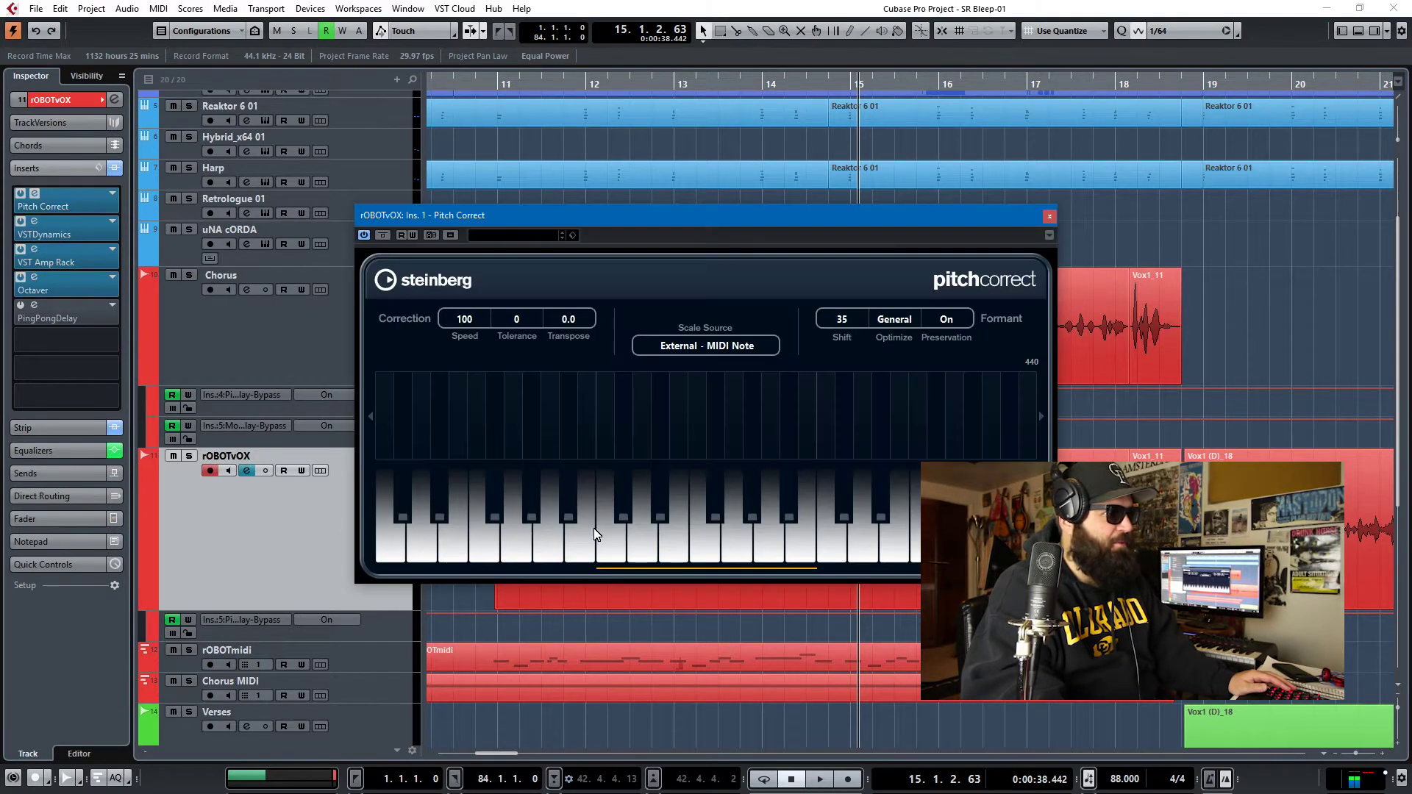
pyautogui.click(1048, 217)
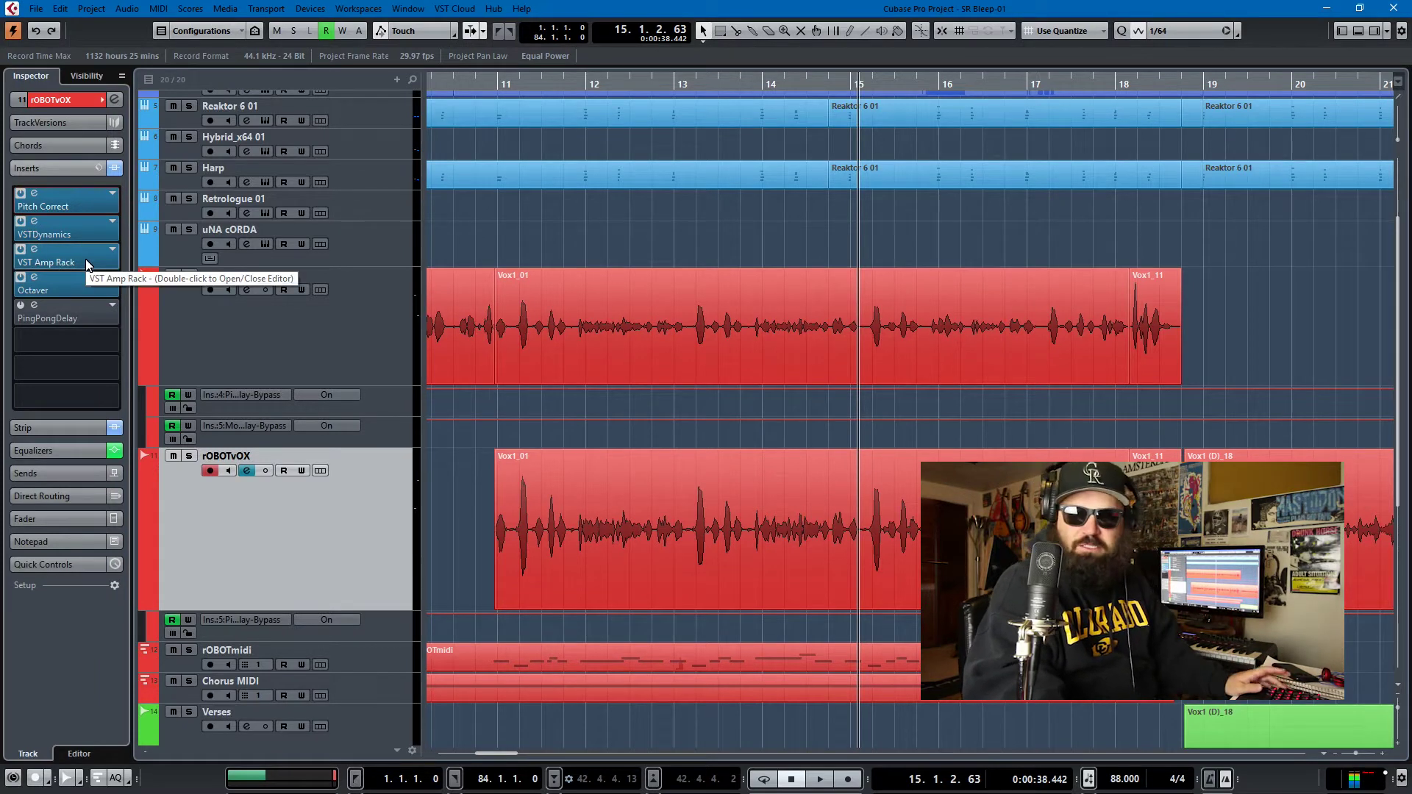
pyautogui.click(190, 457)
# Step: Audition the soloed rOBOTvOX from bar 11, then solo rOBOTmidi too and replay
pyautogui.press('space')
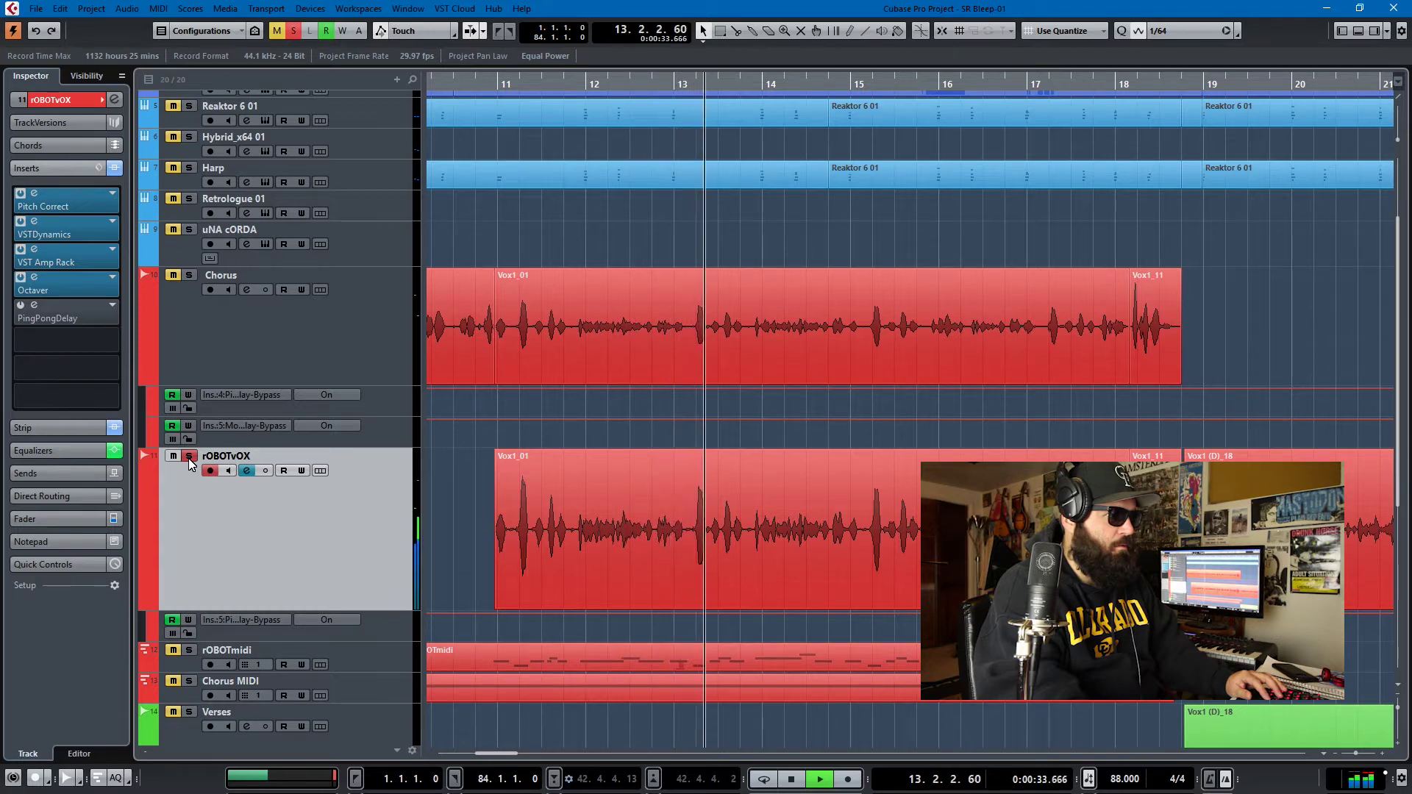
pyautogui.press('space')
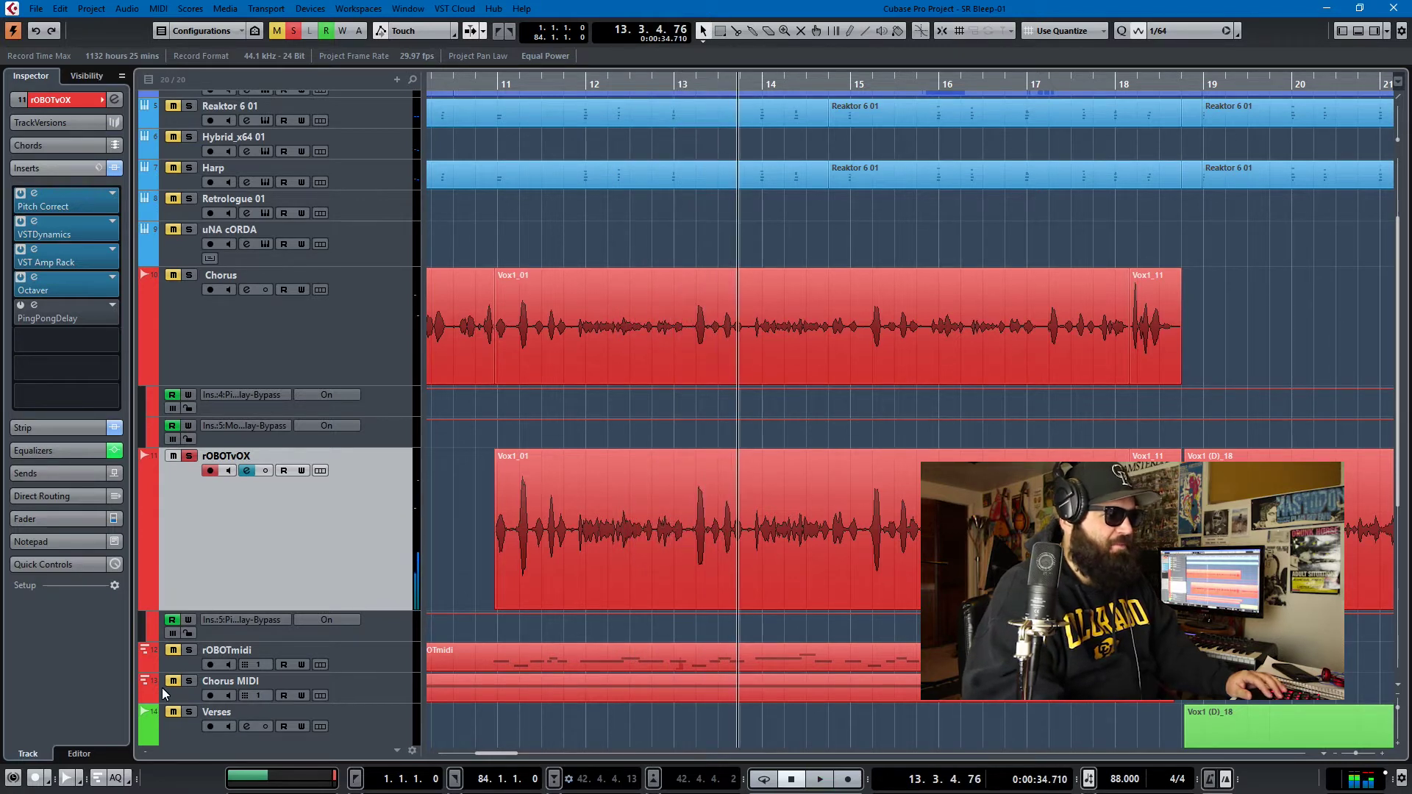
pyautogui.click(189, 650)
pyautogui.press('KP_0')
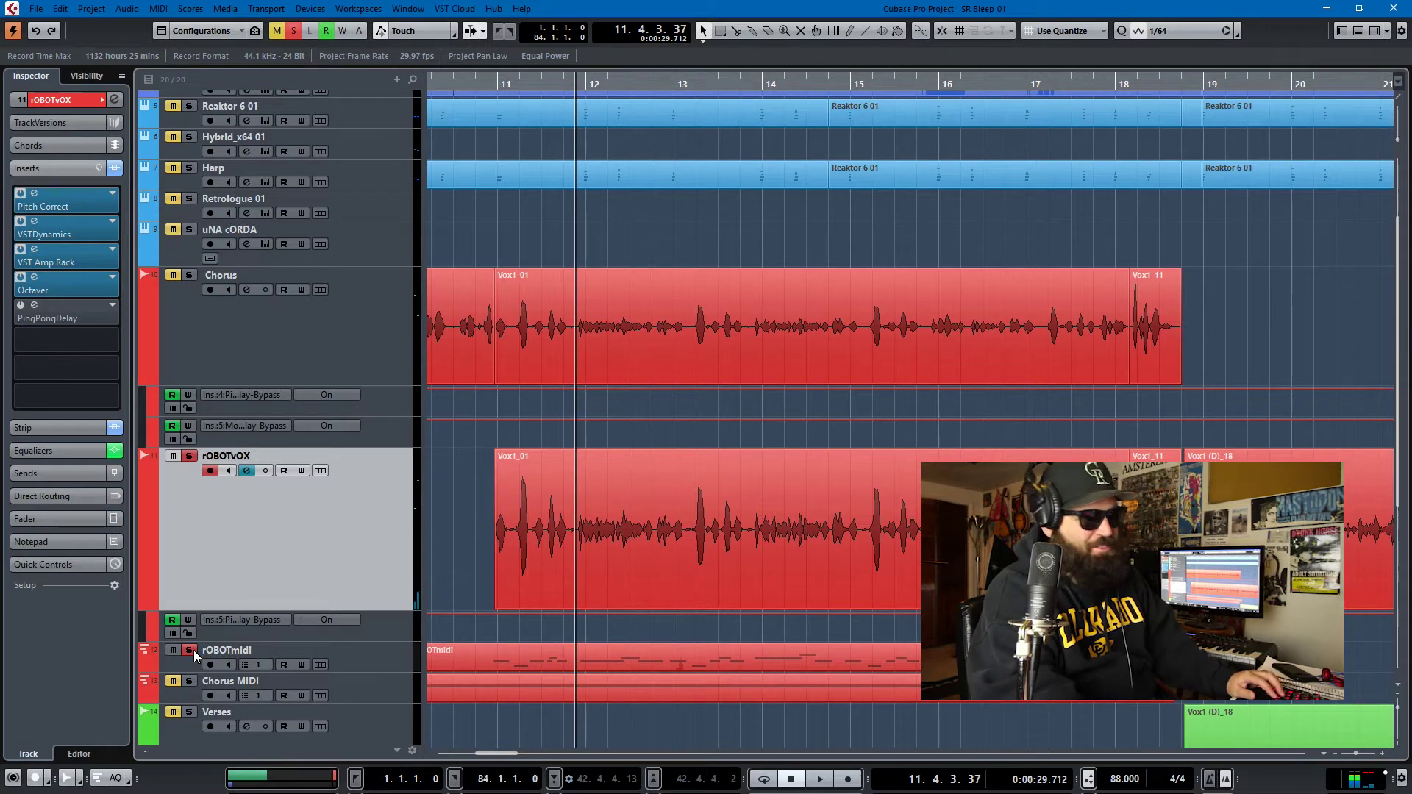
pyautogui.press('space')
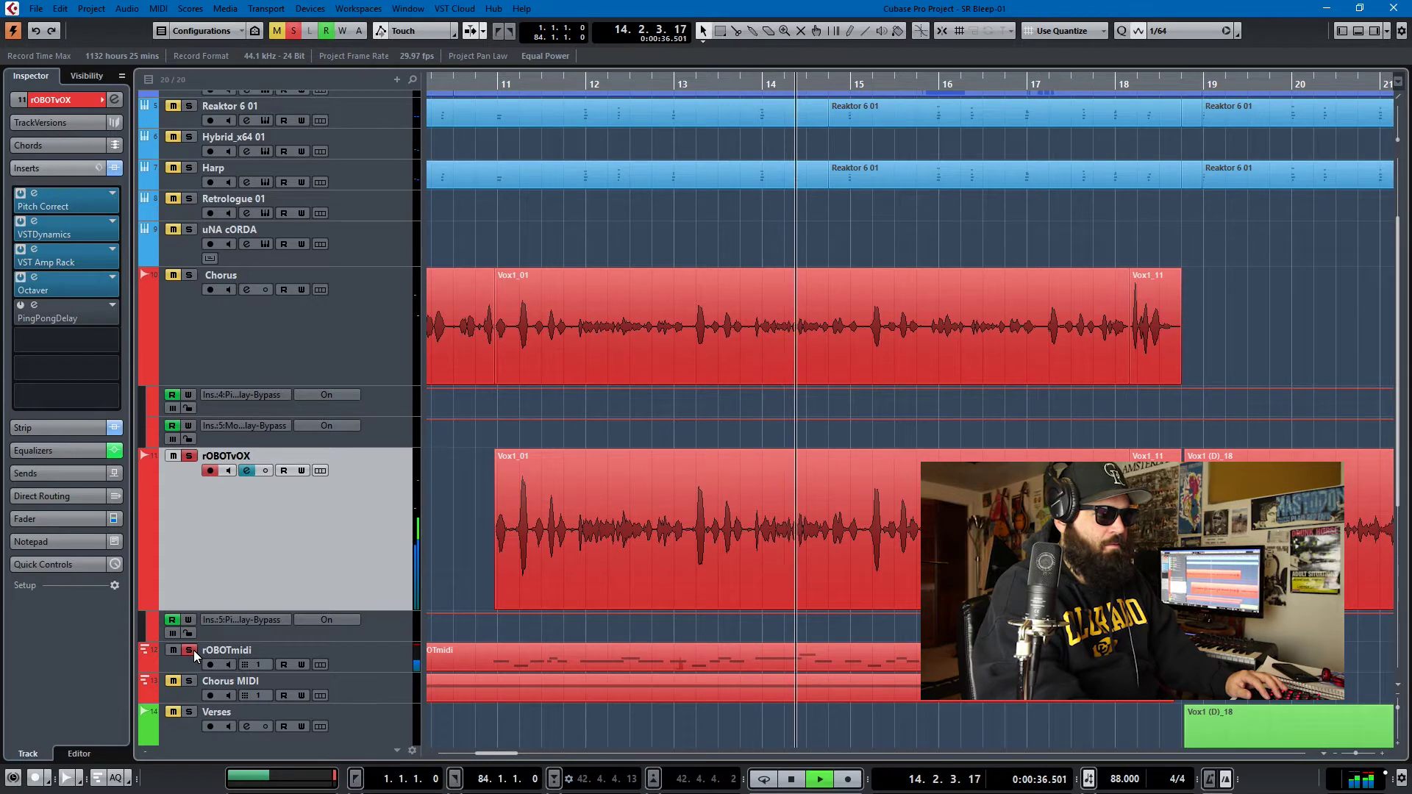
pyautogui.press('space')
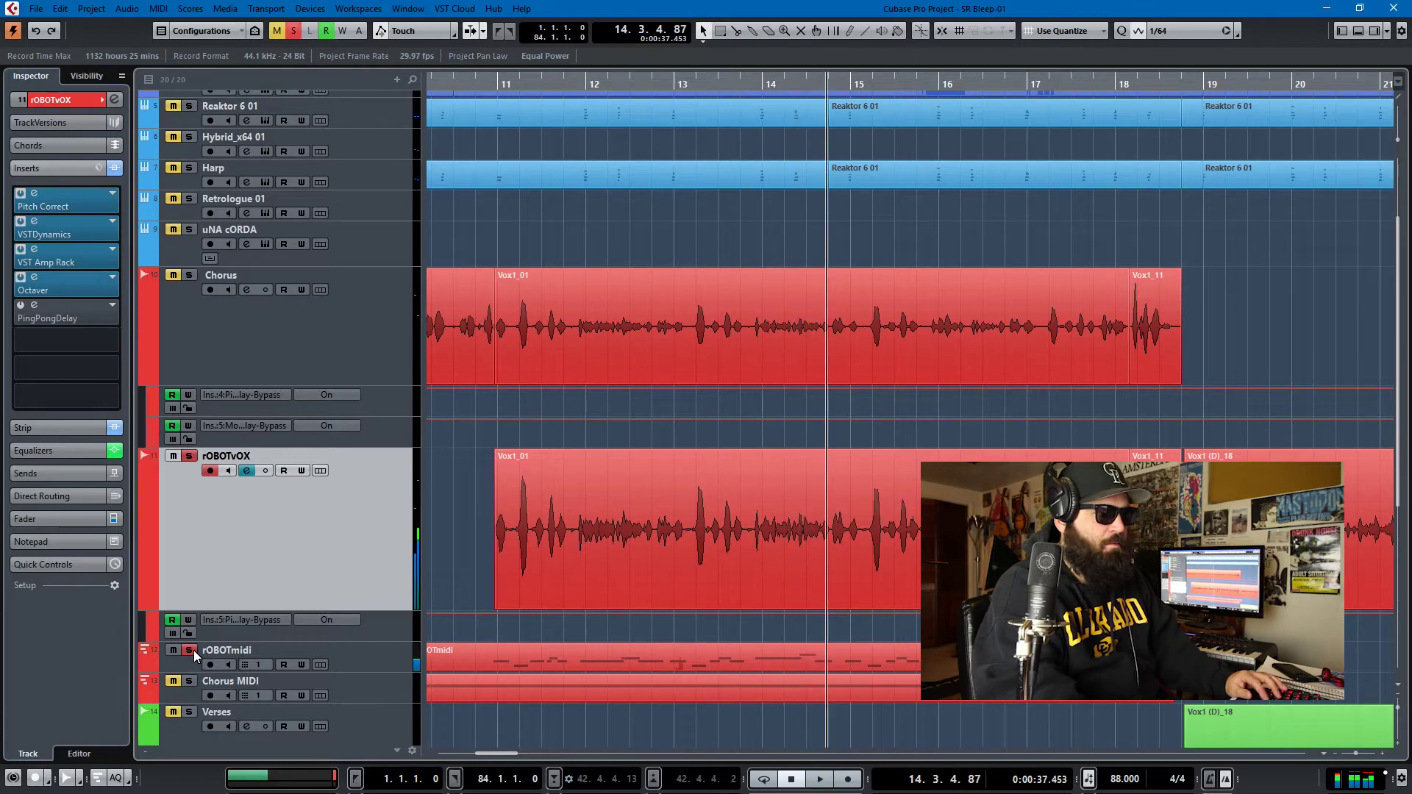
# Step: Bypass the robot vocal's inserts to hear it unprocessed, then re-enable them
pyautogui.click(113, 171)
pyautogui.press('space')
pyautogui.press('KP_Subtract')
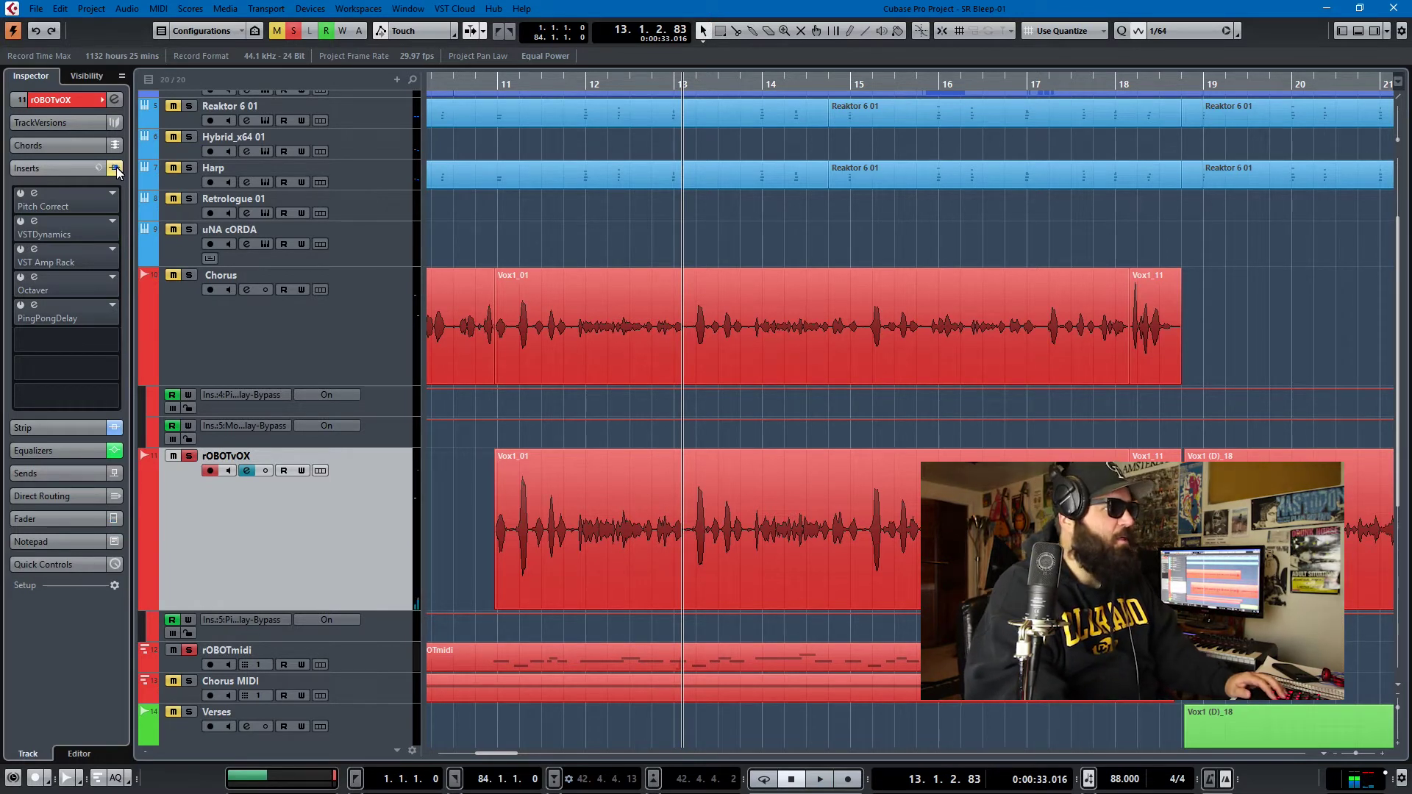
pyautogui.click(116, 168)
# Step: Select the rOBOTmidi track and bring up the MixConsole with F3
pyautogui.click(506, 379)
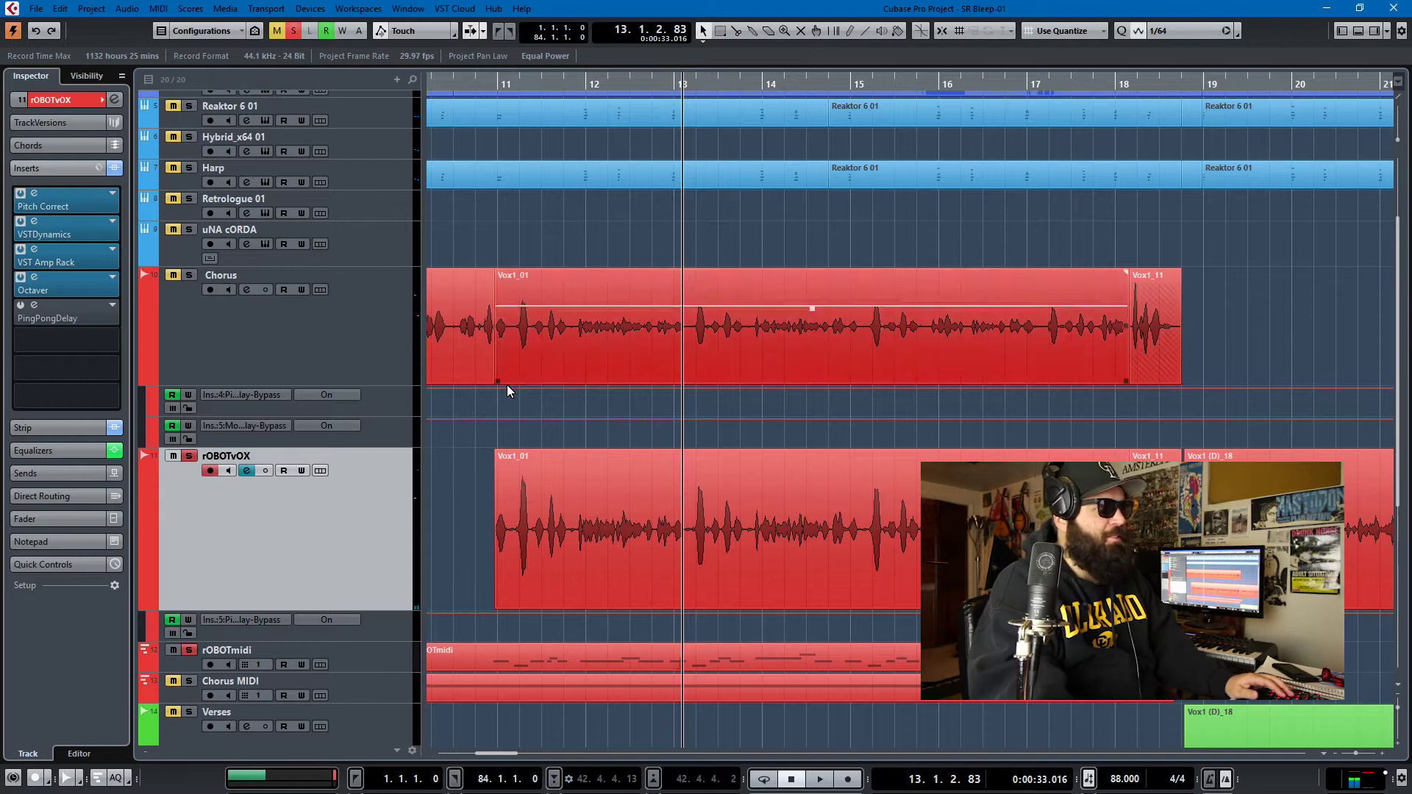
pyautogui.click(507, 390)
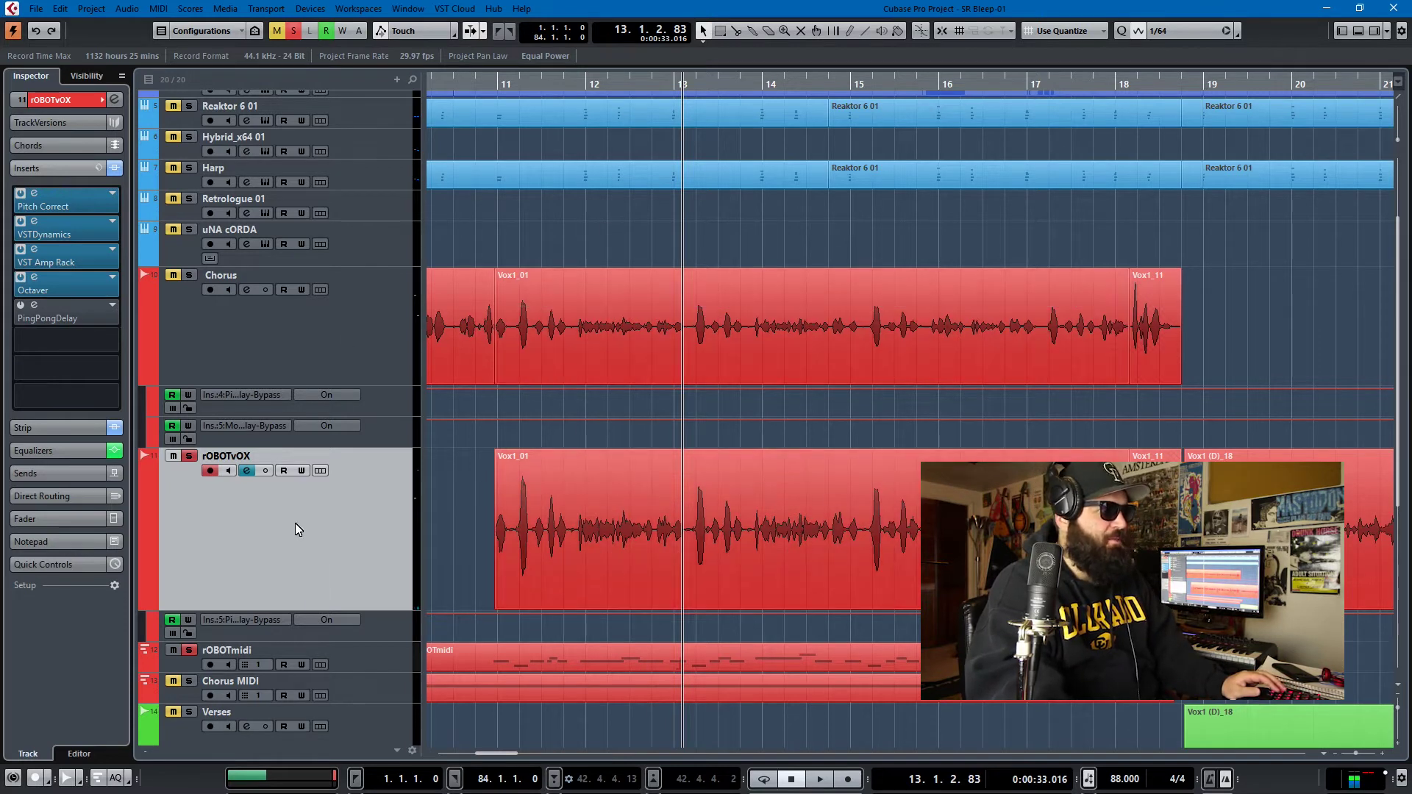
pyautogui.click(338, 664)
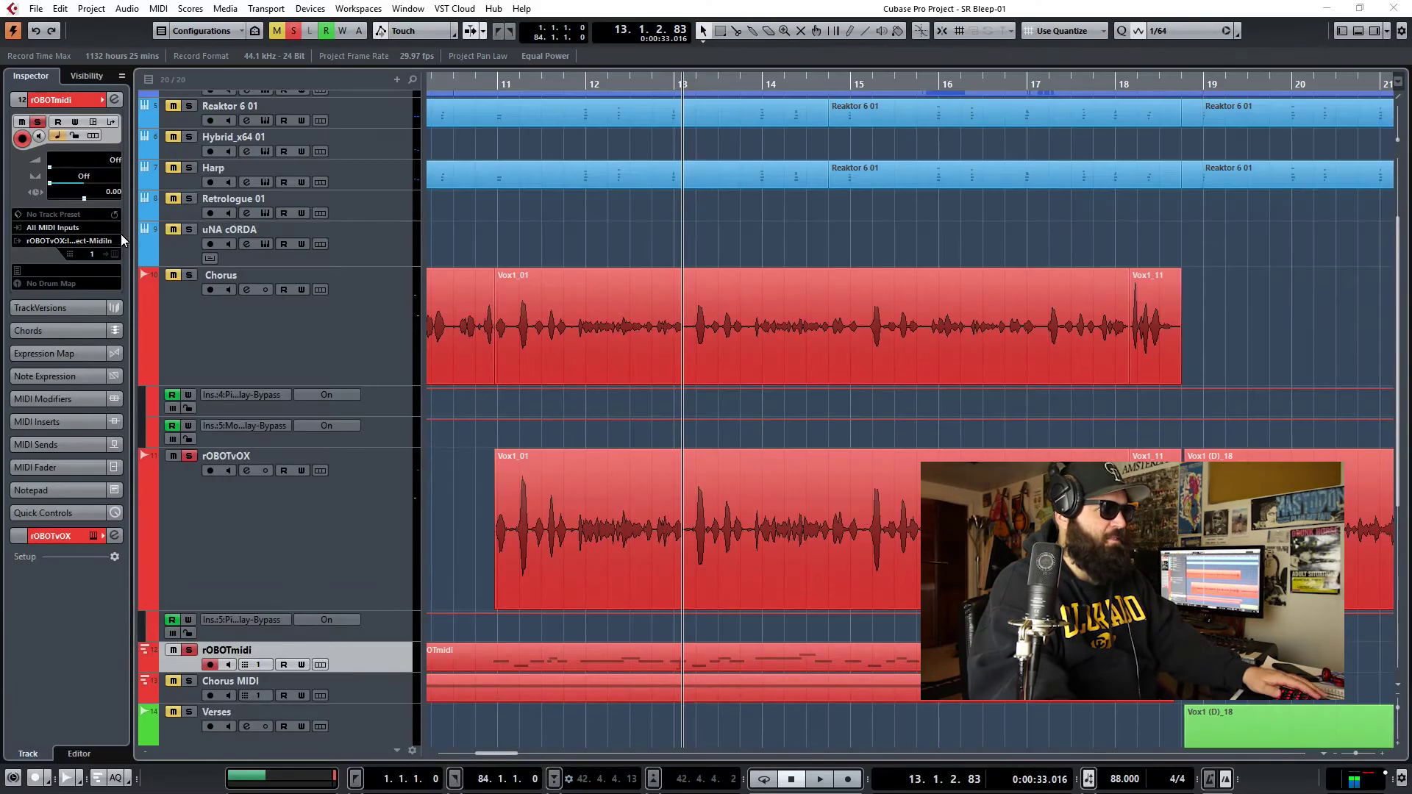
pyautogui.press('F3')
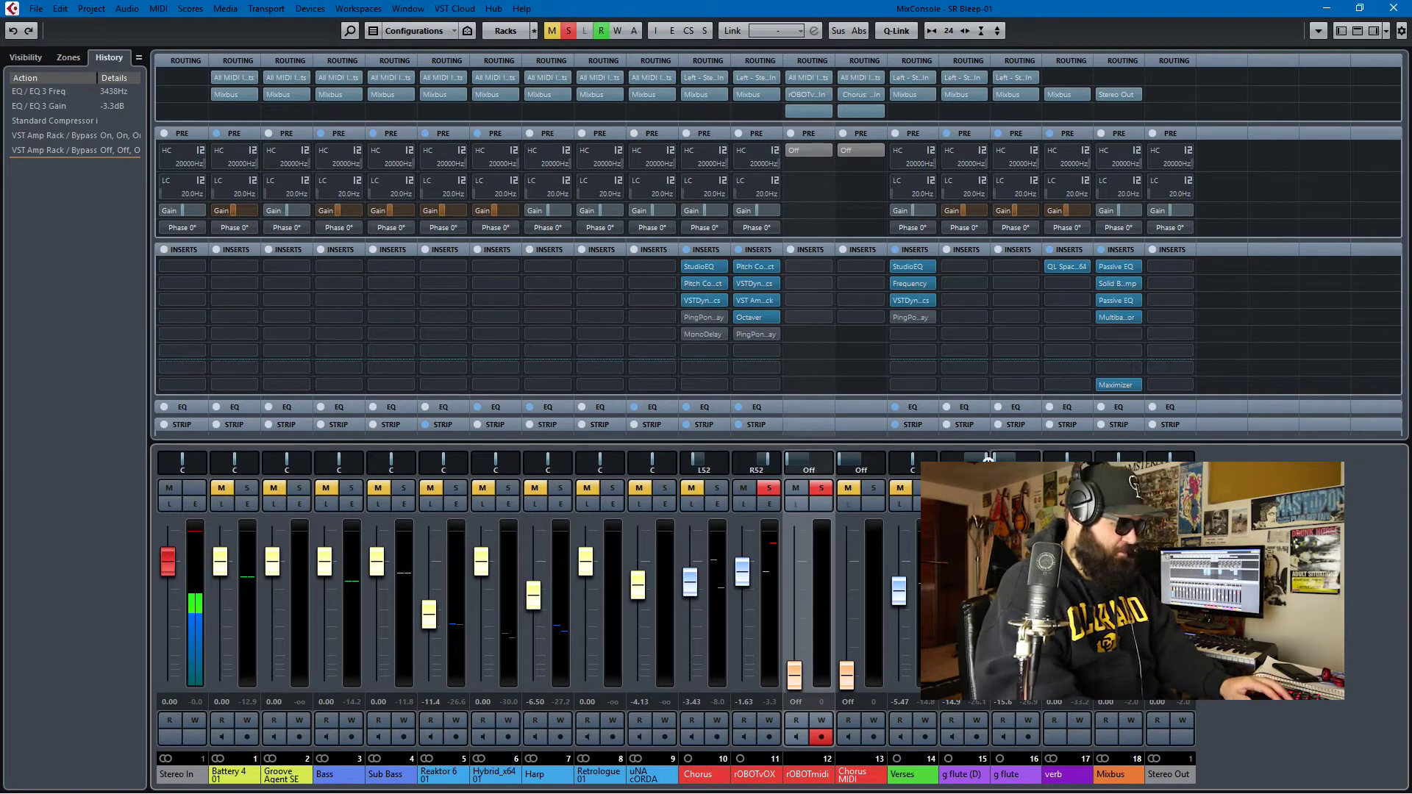
# Step: Route rOBOTmidi to rOBOTvOX Ins. 1 Pitch Correct and Chorus MIDI to Chorus Ins. 2 Pitch Correct
pyautogui.press('h')
pyautogui.press('h')
pyautogui.press('h')
pyautogui.press('h')
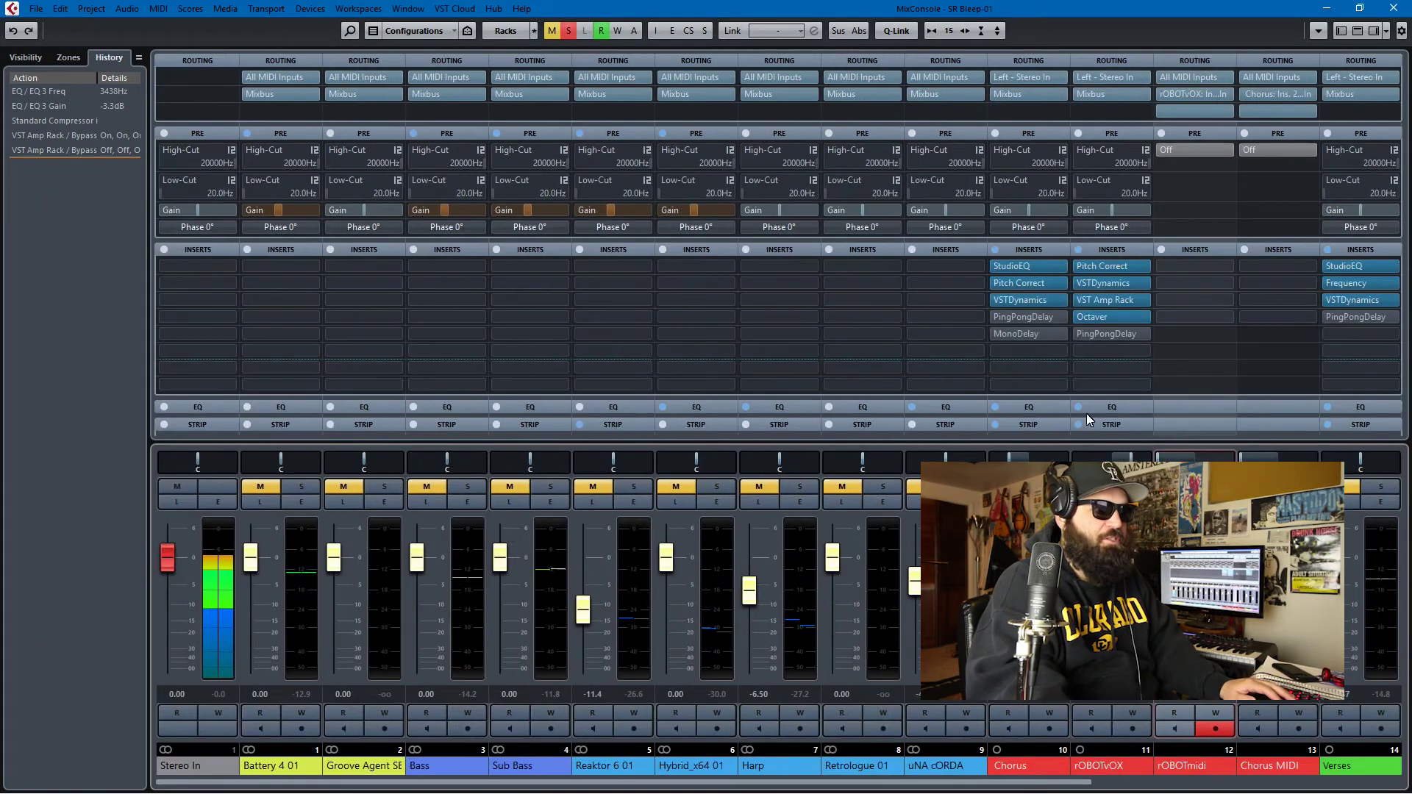
pyautogui.click(1222, 98)
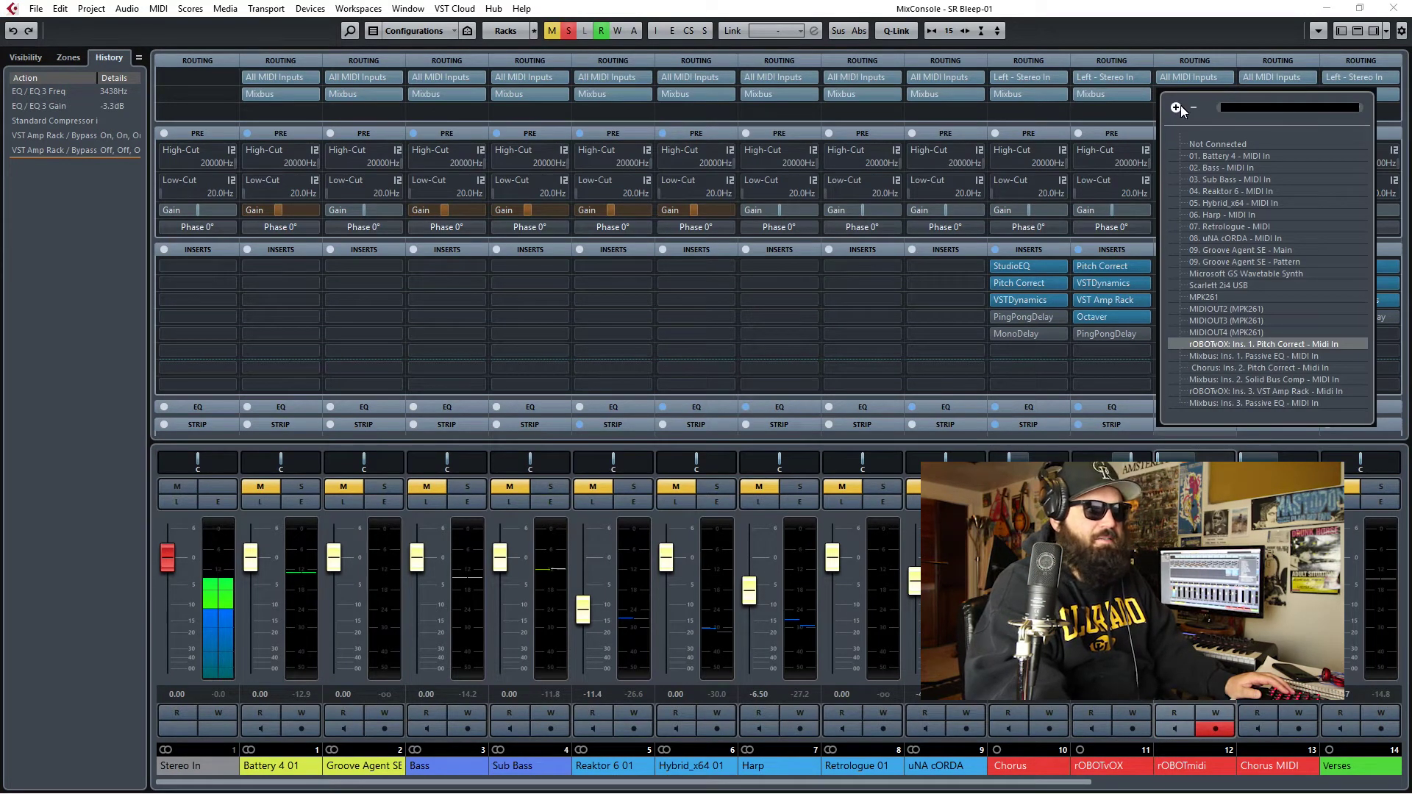
pyautogui.click(1136, 144)
pyautogui.click(1279, 95)
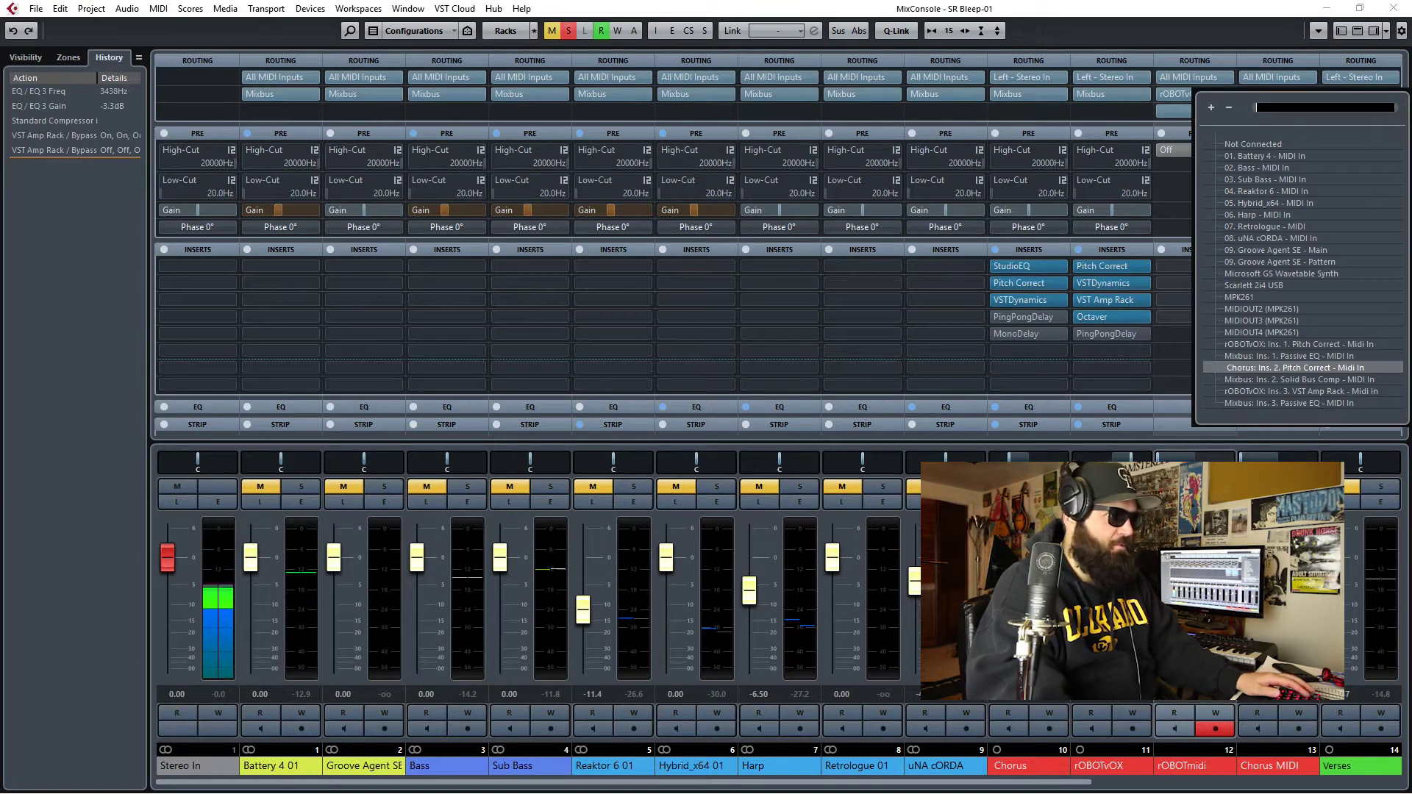
pyautogui.click(855, 16)
pyautogui.press('F3')
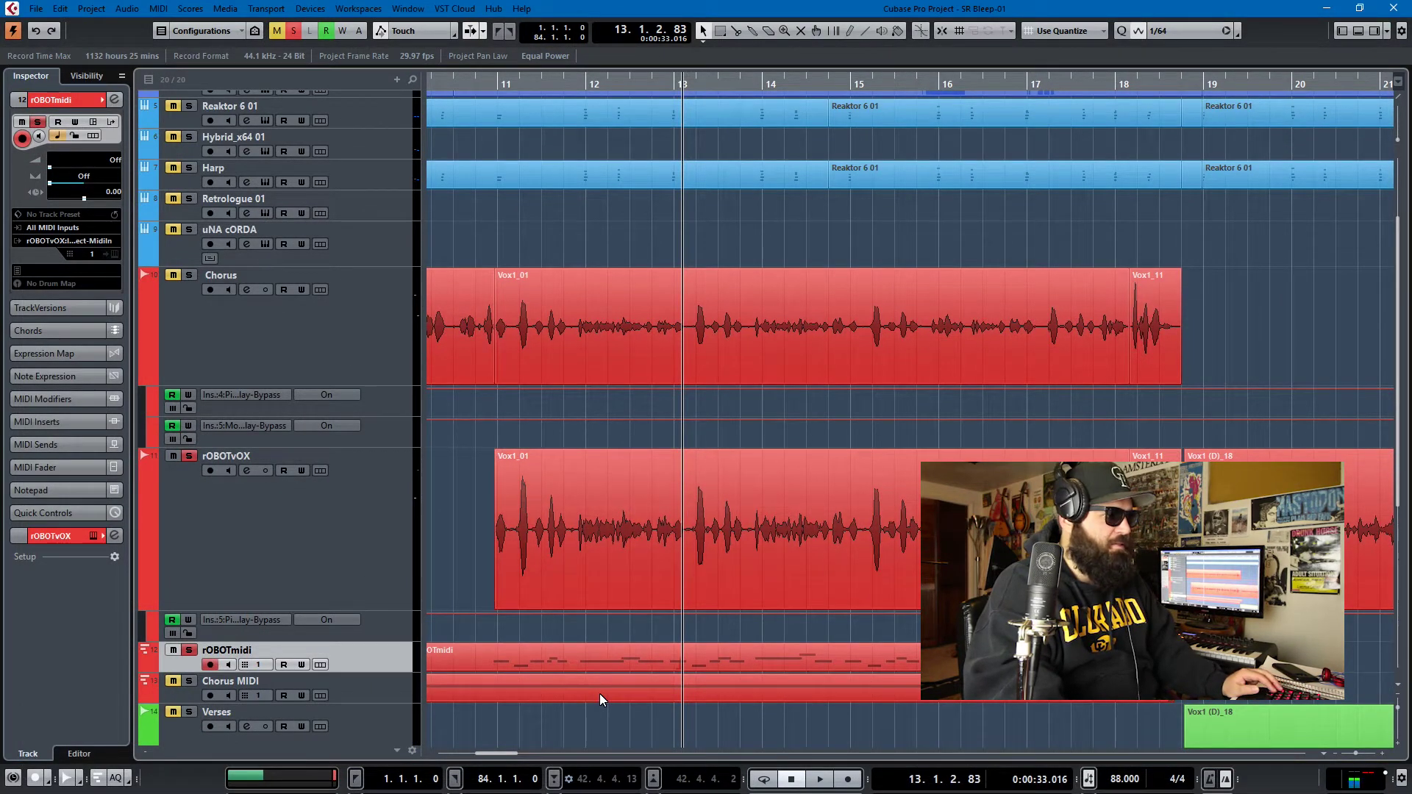
# Step: Unsolo rOBOTvOX, play the vocal passage from before bar 11, then open rOBOTmidi in the Key Editor
pyautogui.click(188, 457)
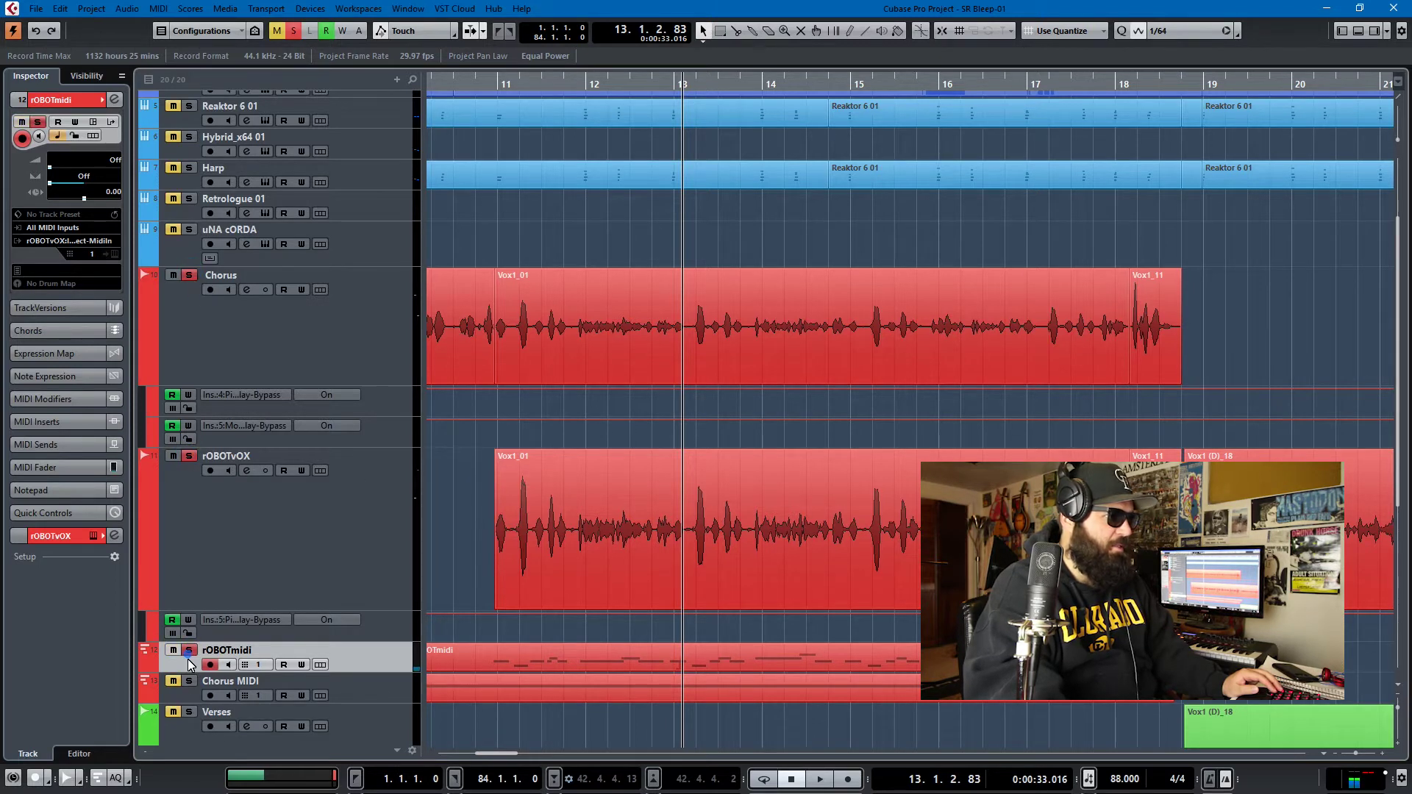
pyautogui.press('KP_Subtract')
pyautogui.press('space')
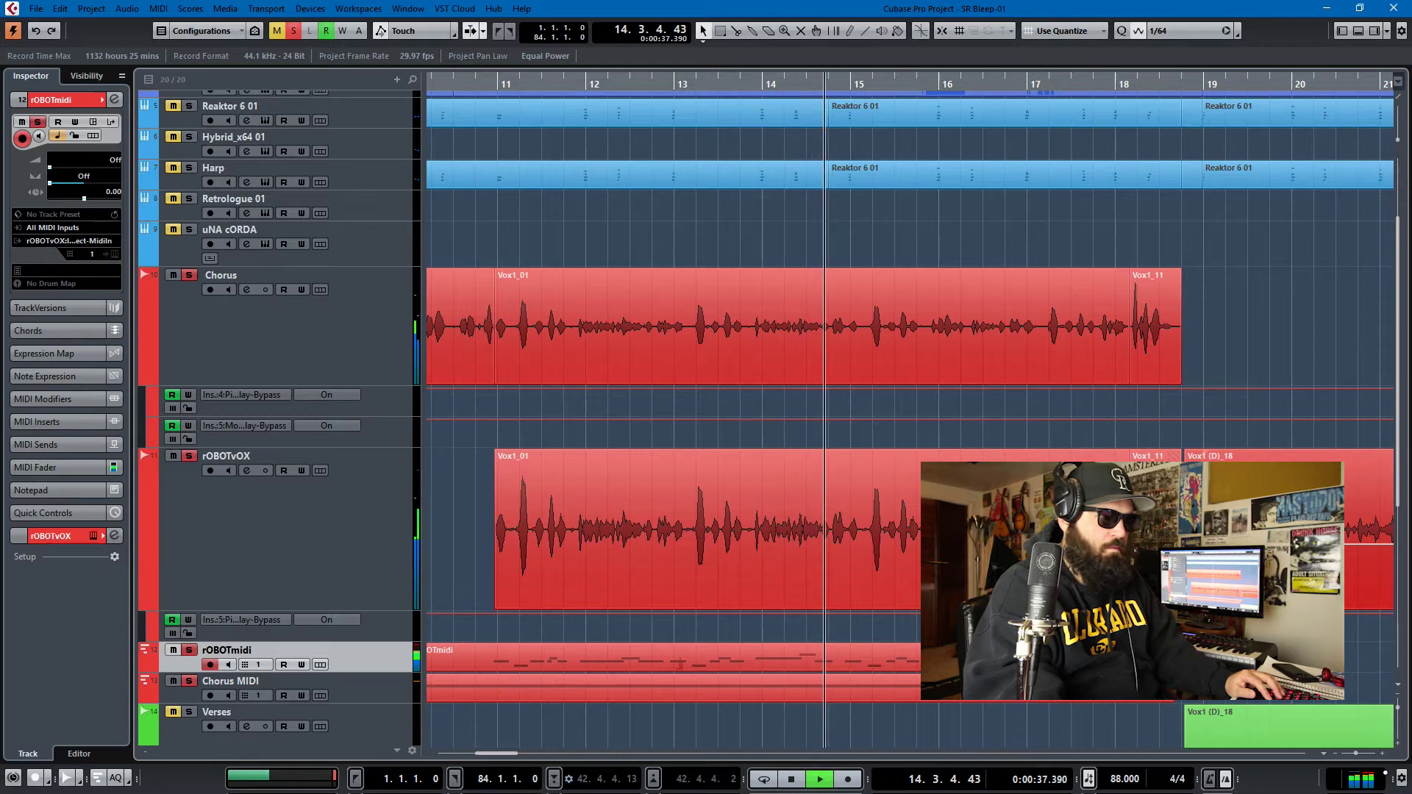
pyautogui.press('space')
pyautogui.doubleClick(772, 664)
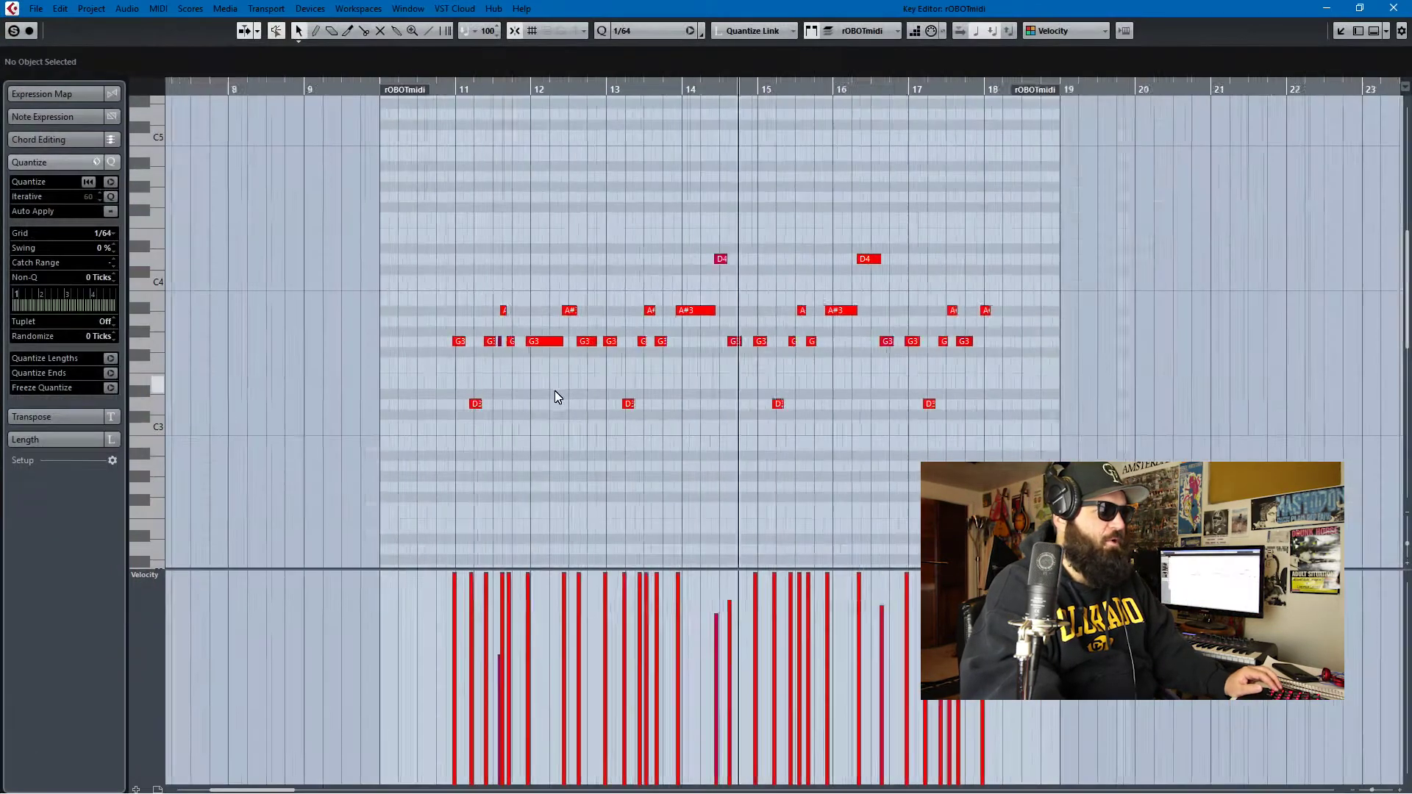
pyautogui.press('g')
pyautogui.moveTo(1022, 497); pyautogui.dragTo(381, 205)
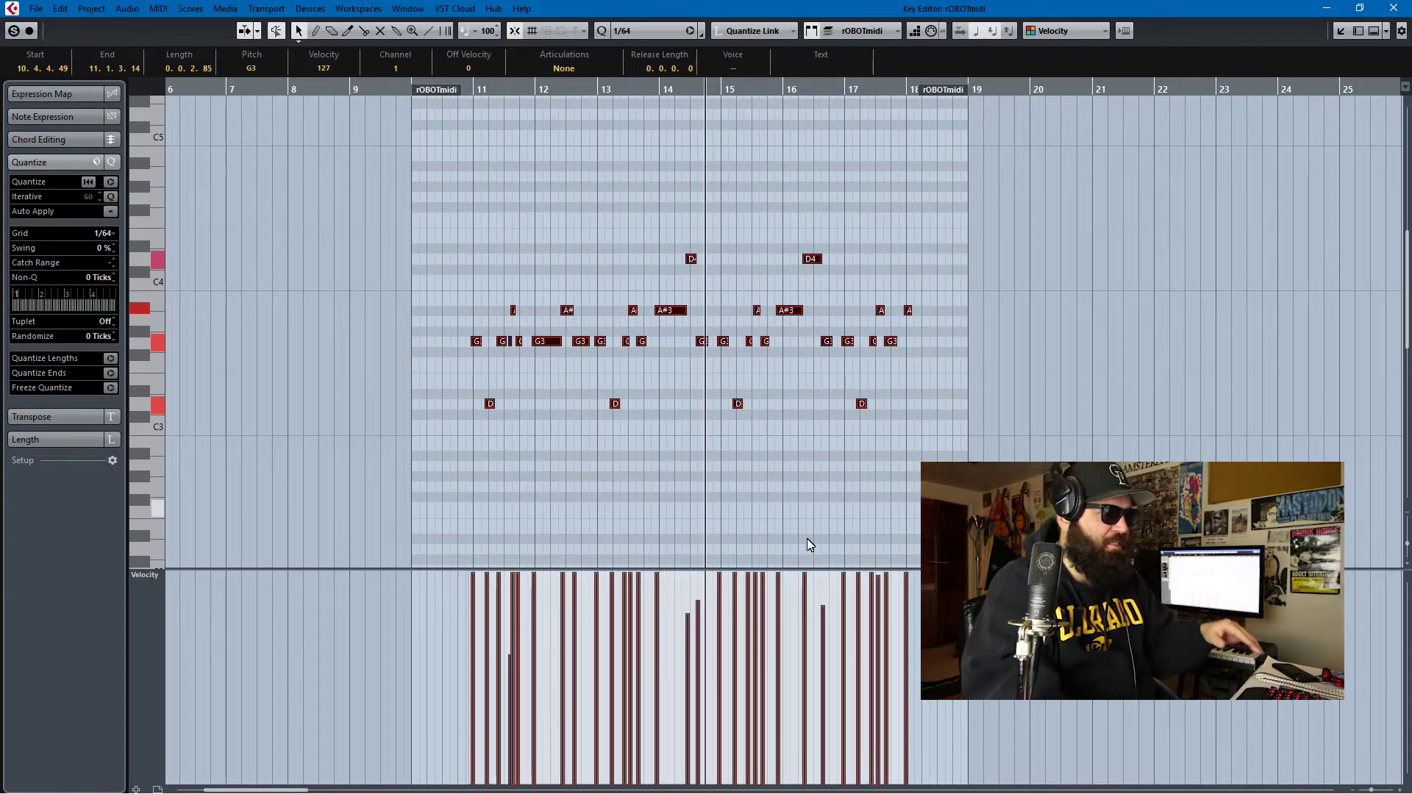
pyautogui.scroll(4, 651, 478)
pyautogui.scroll(-2, 553, 444)
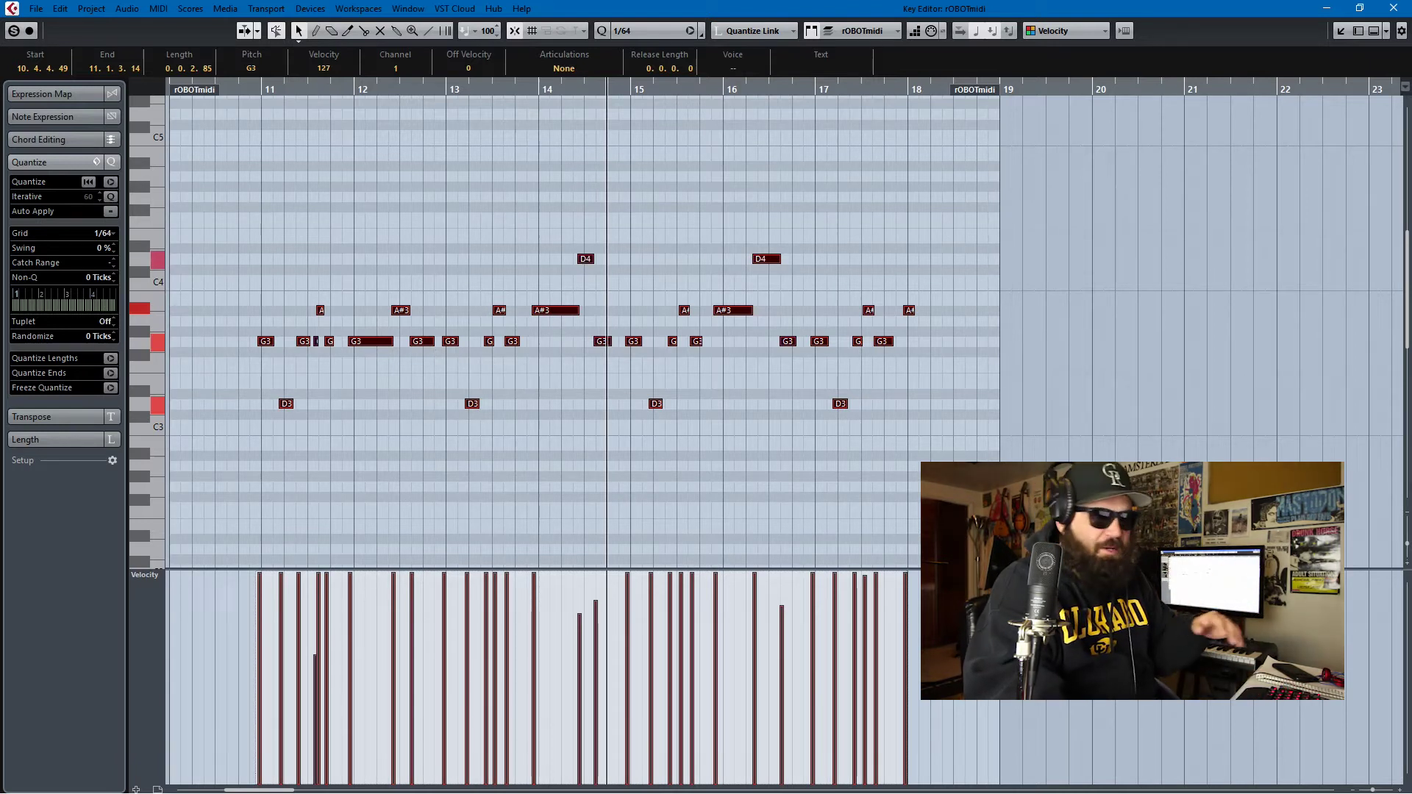
pyautogui.click(1400, 8)
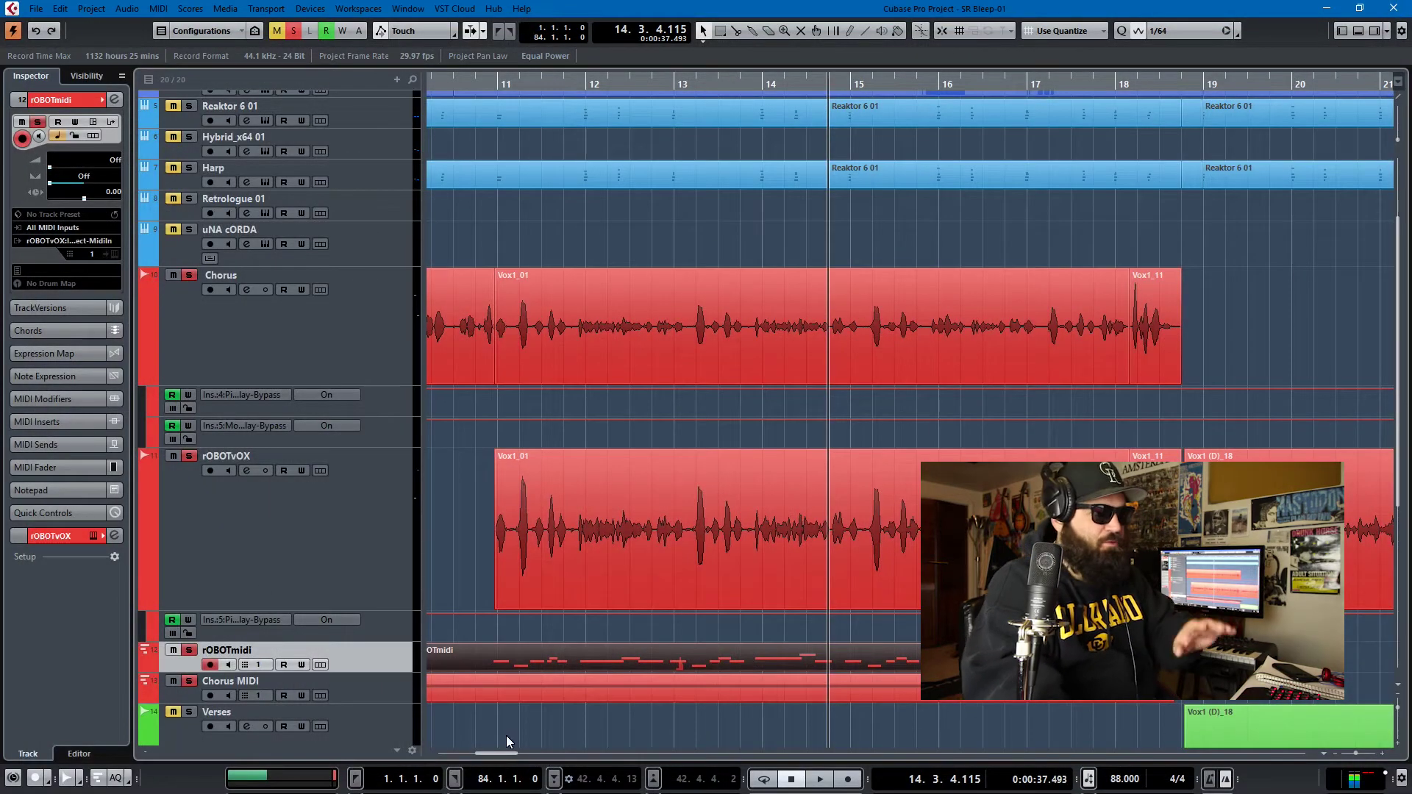
pyautogui.click(680, 522)
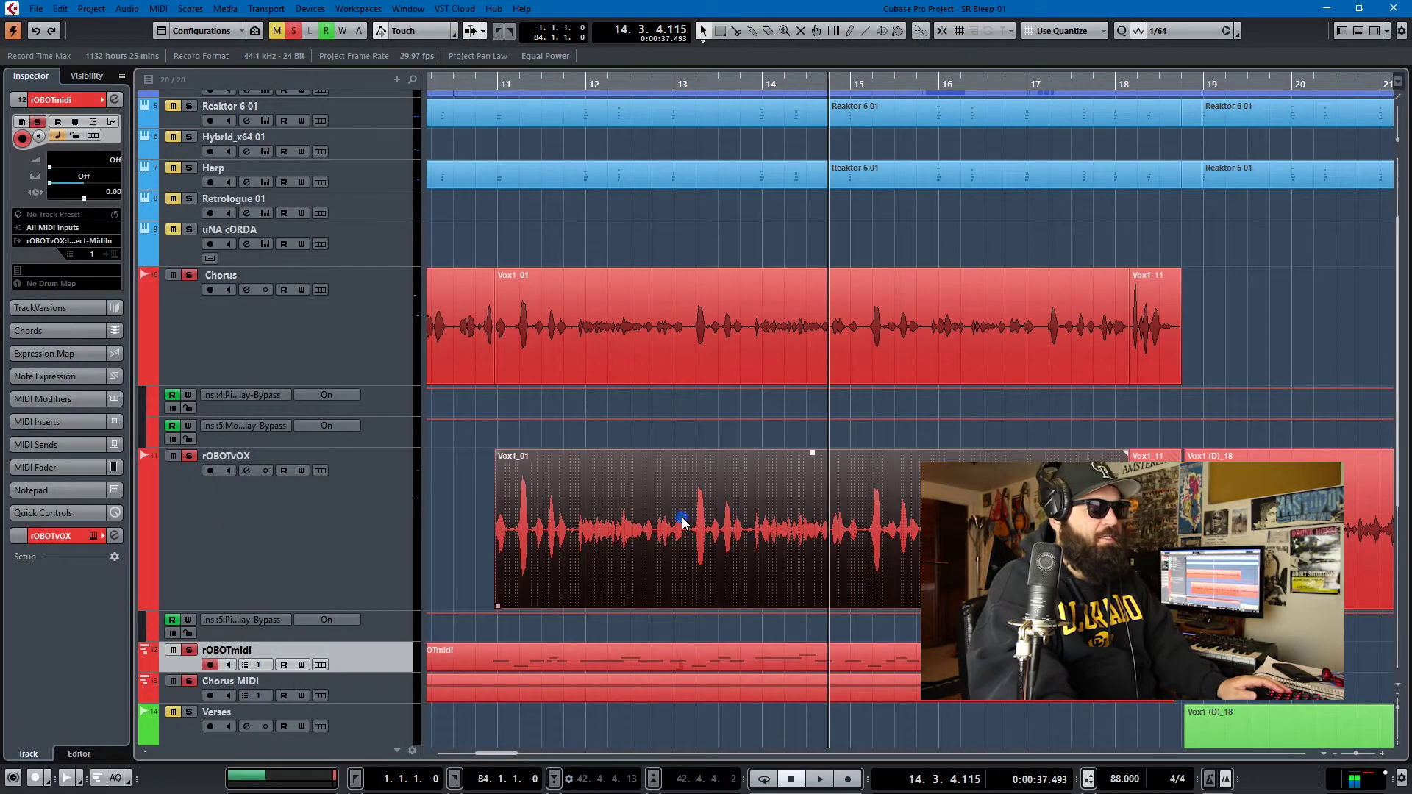
pyautogui.click(666, 318)
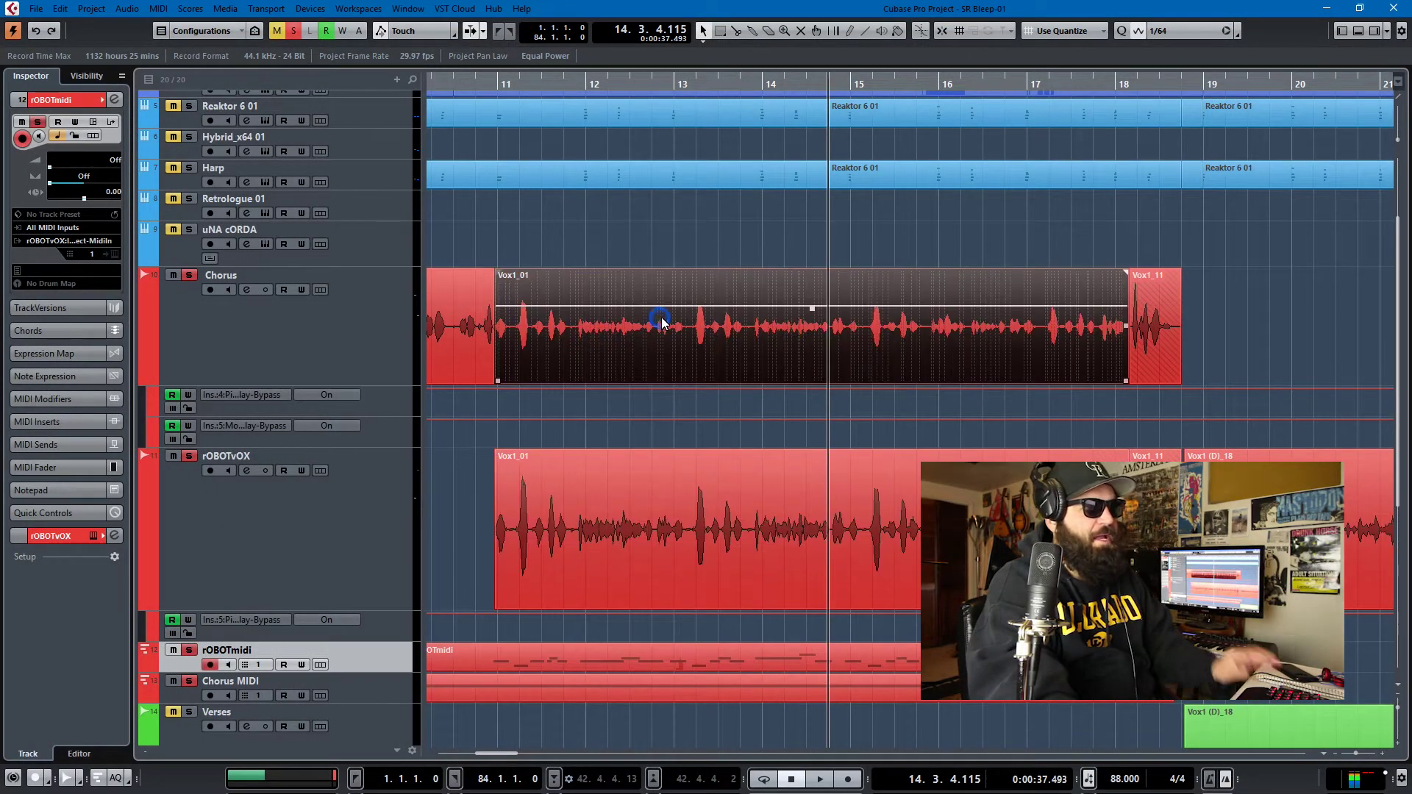
pyautogui.doubleClick(594, 691)
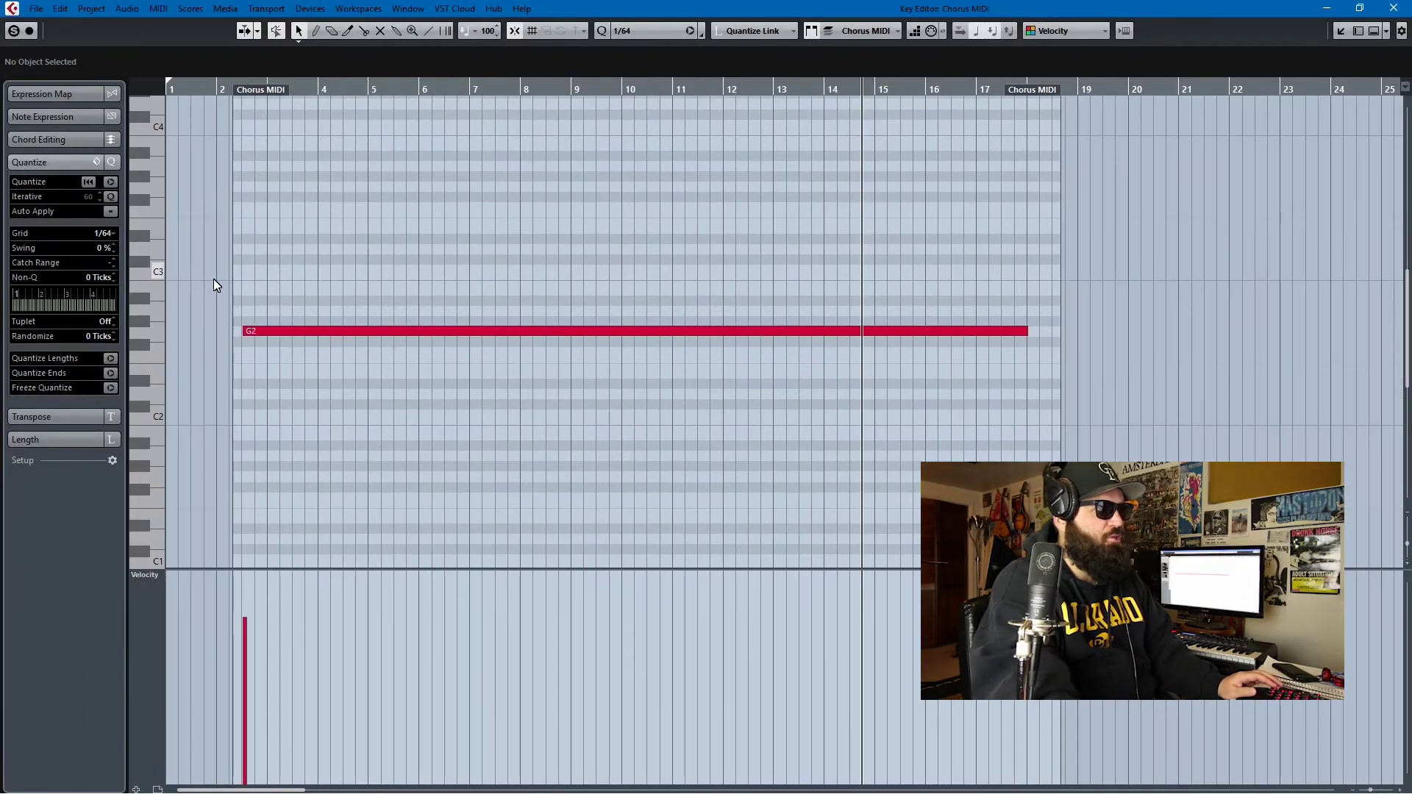
pyautogui.hotkey('ctrl', 'a')
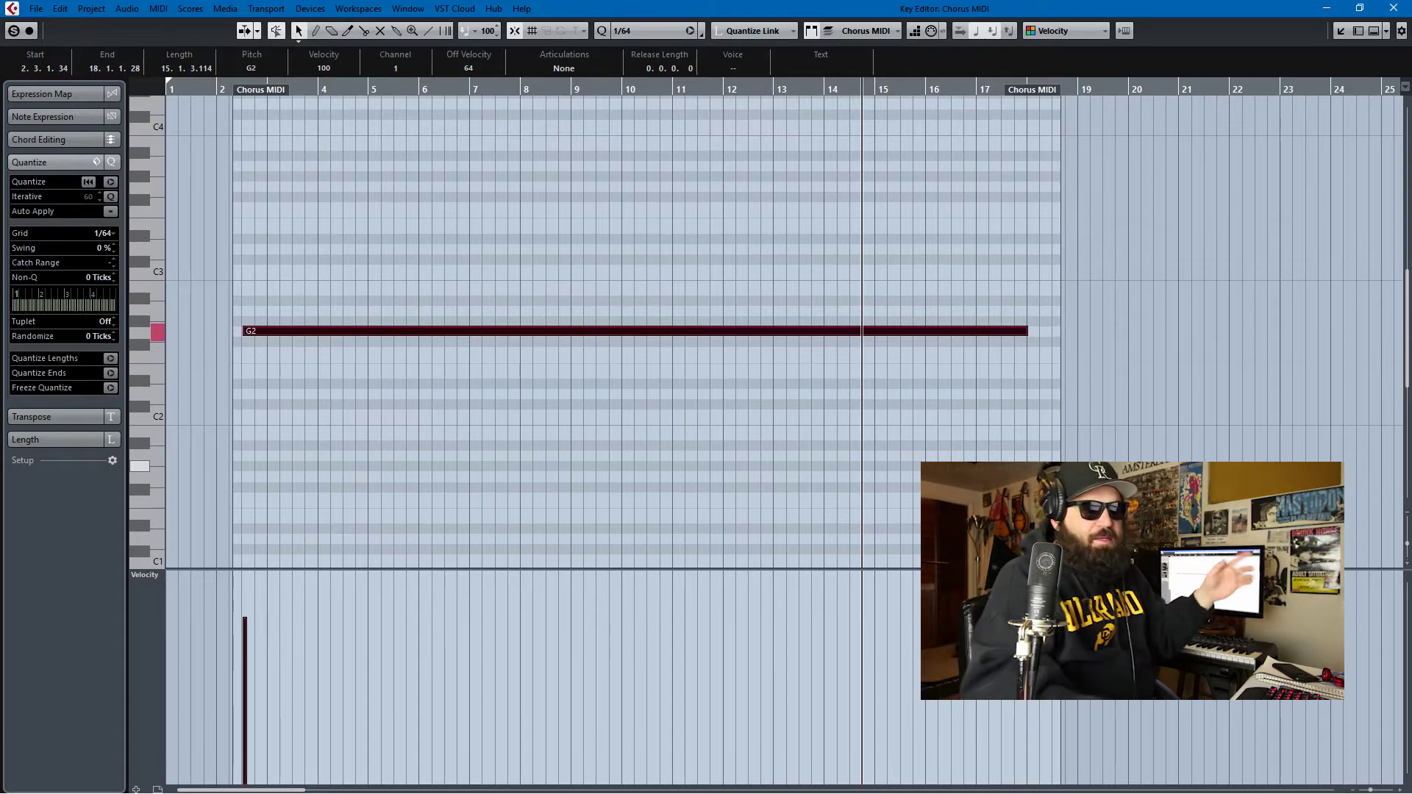
# Step: Close the Key Editor, play the chorus from before bar 11, and zoom out to bars 1–53
pyautogui.click(1399, 12)
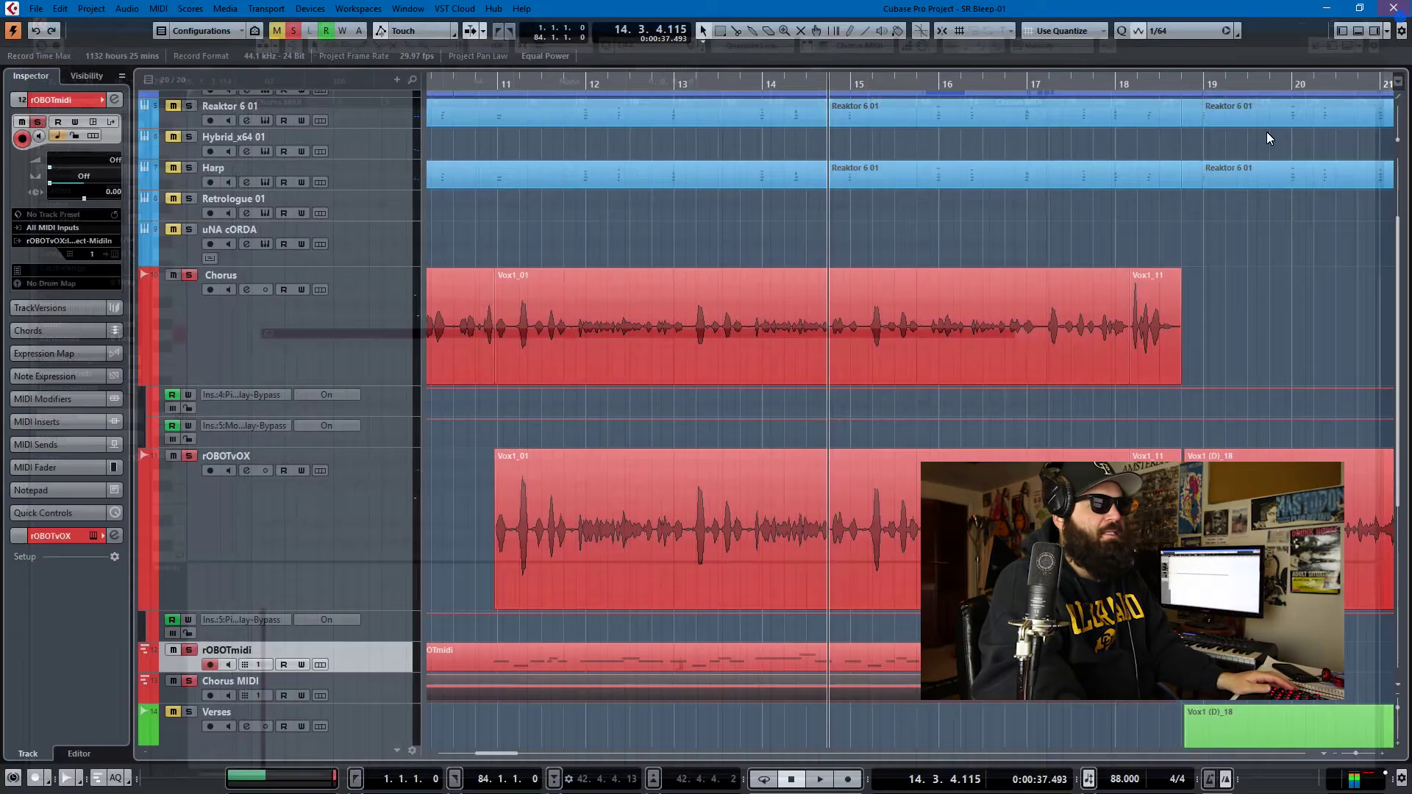
pyautogui.press('KP_Subtract')
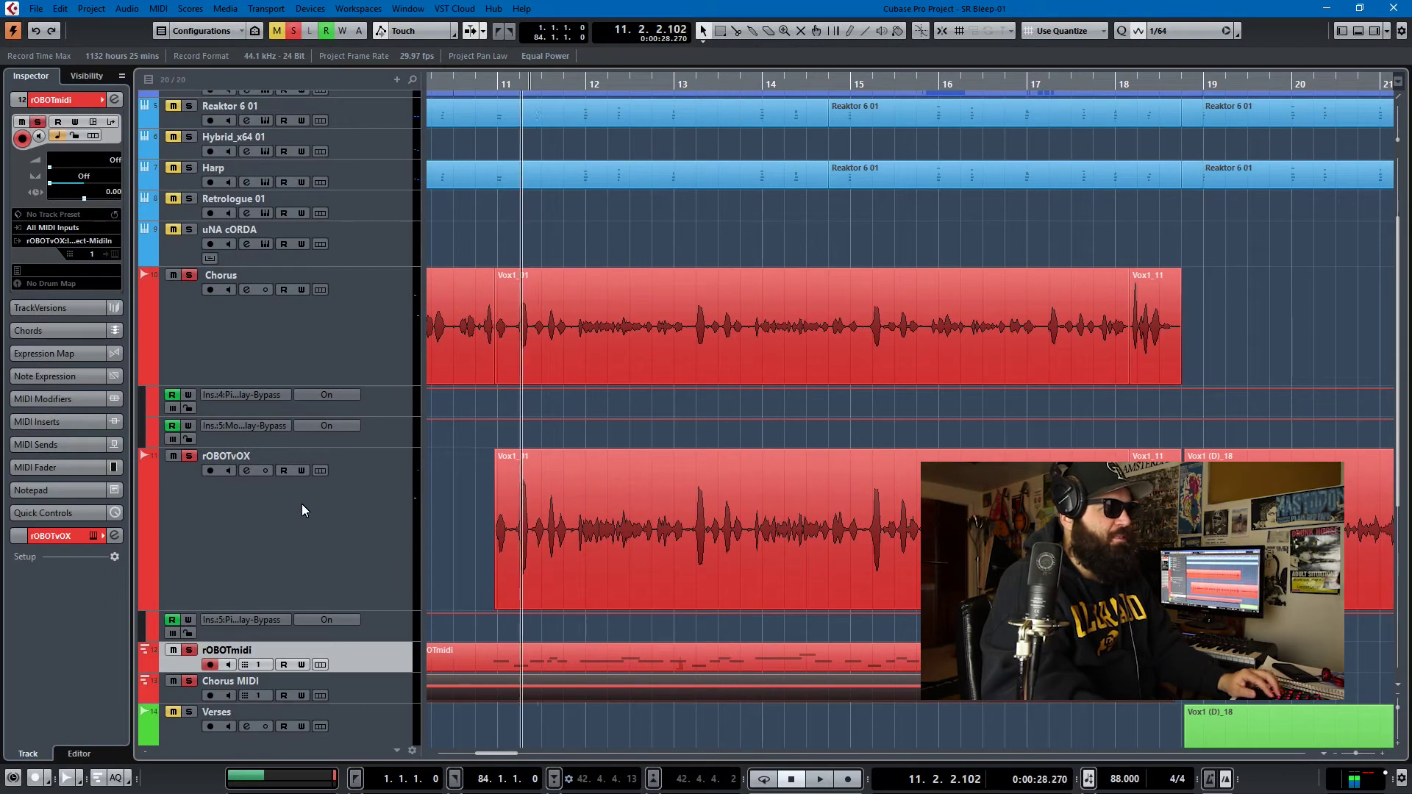
pyautogui.press('space')
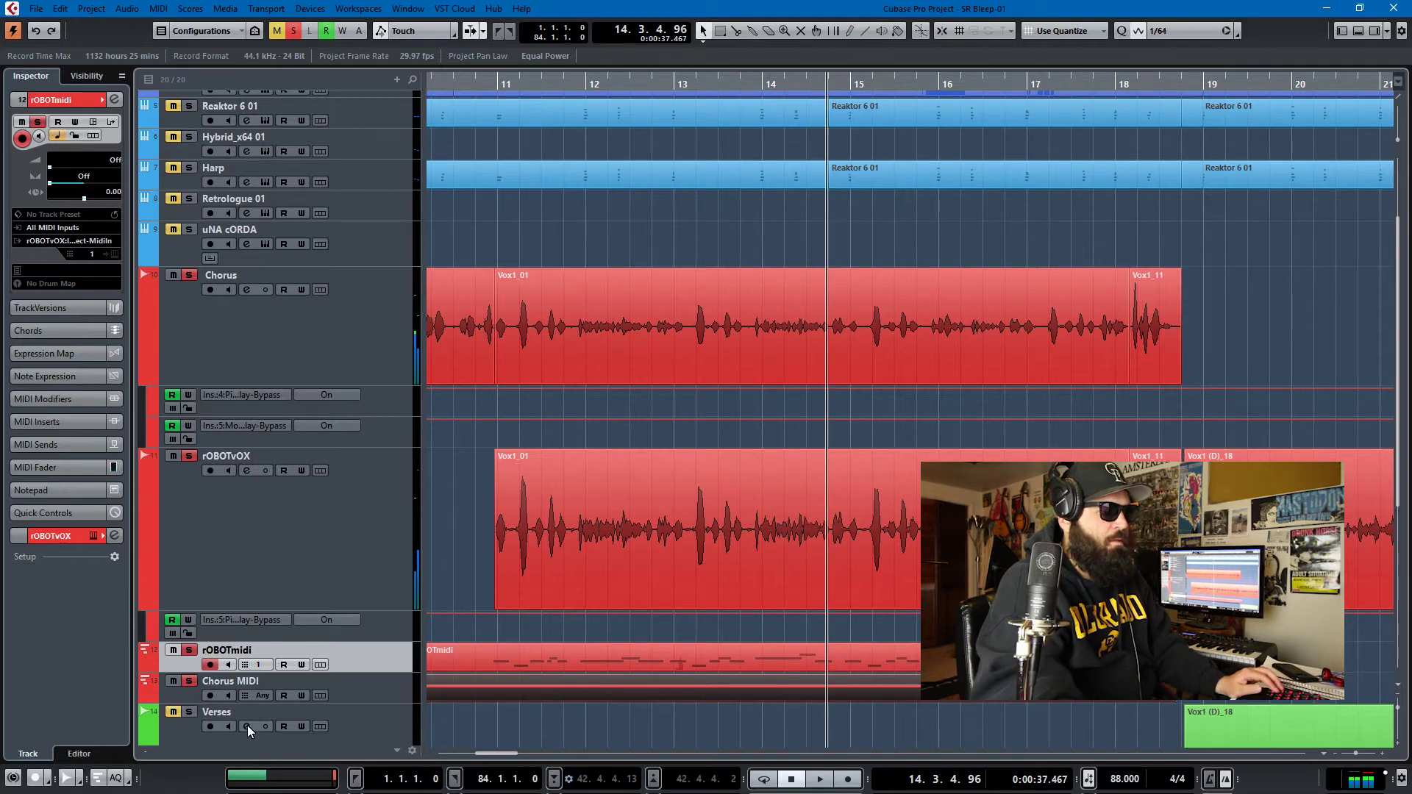
pyautogui.press('g')
pyautogui.press('g')
pyautogui.press('g')
pyautogui.press('g')
pyautogui.press('g')
pyautogui.press('g')
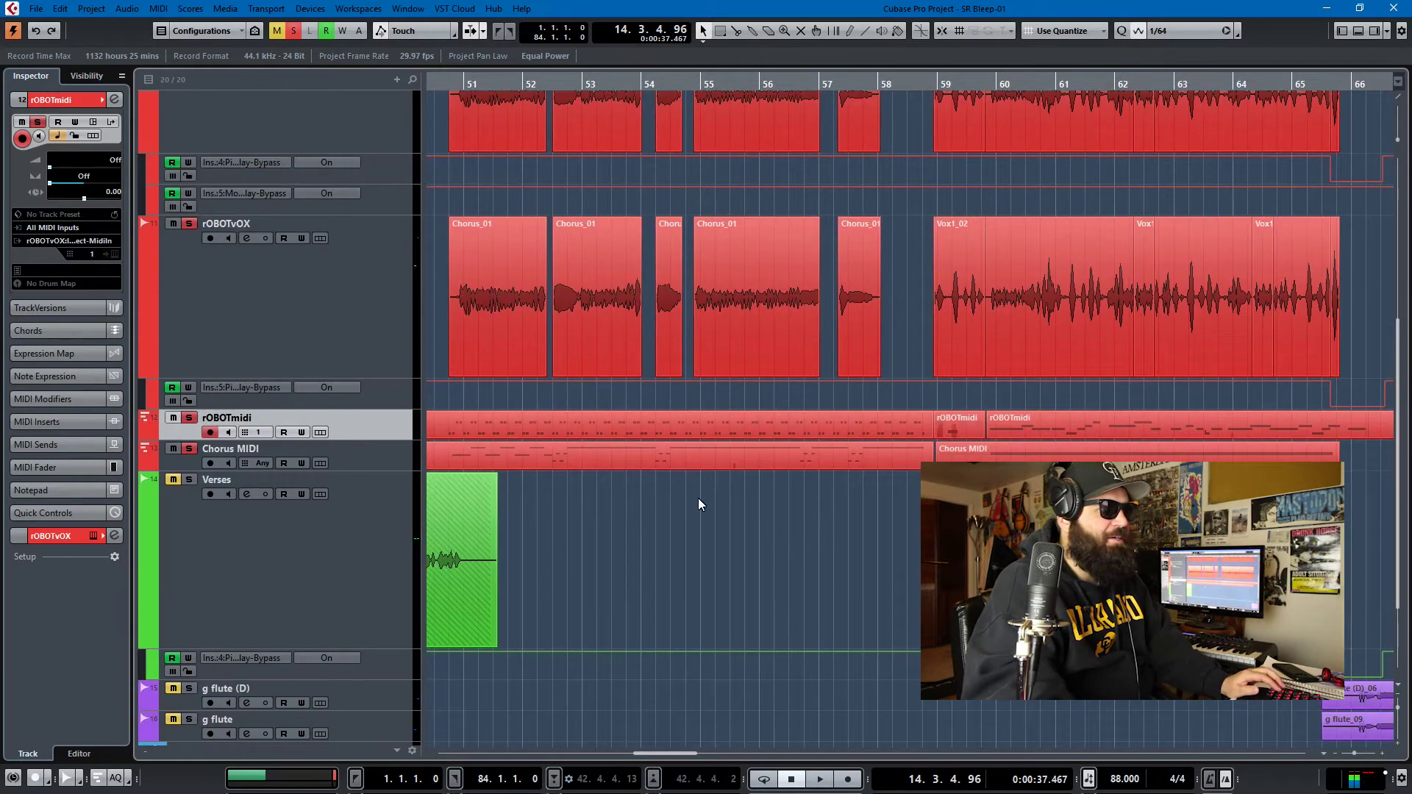
# Step: Zoom in near bar 50 and play the later chorus from just before bar 51 into bar 52
pyautogui.press('h')
pyautogui.press('h')
pyautogui.press('h')
pyautogui.press('h')
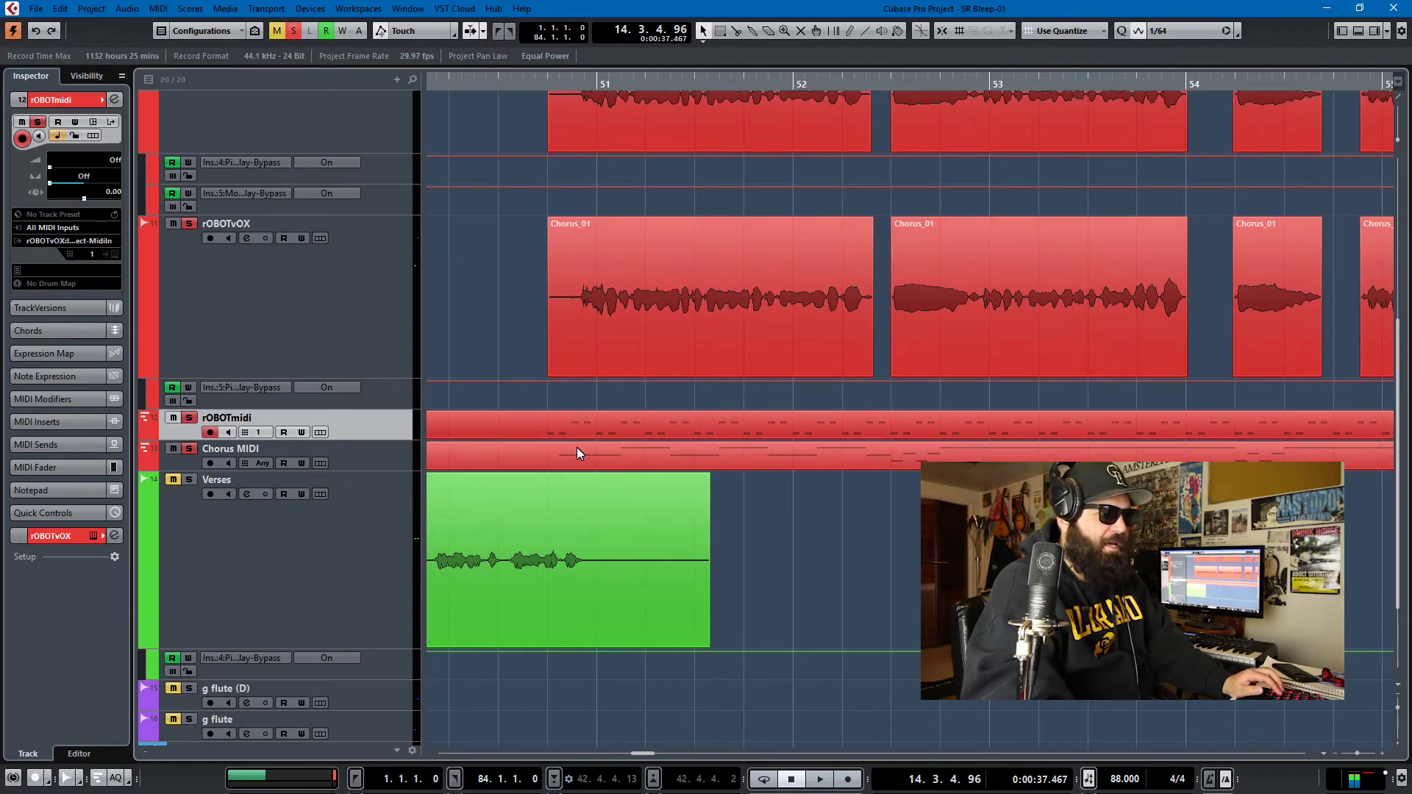
pyautogui.click(535, 84)
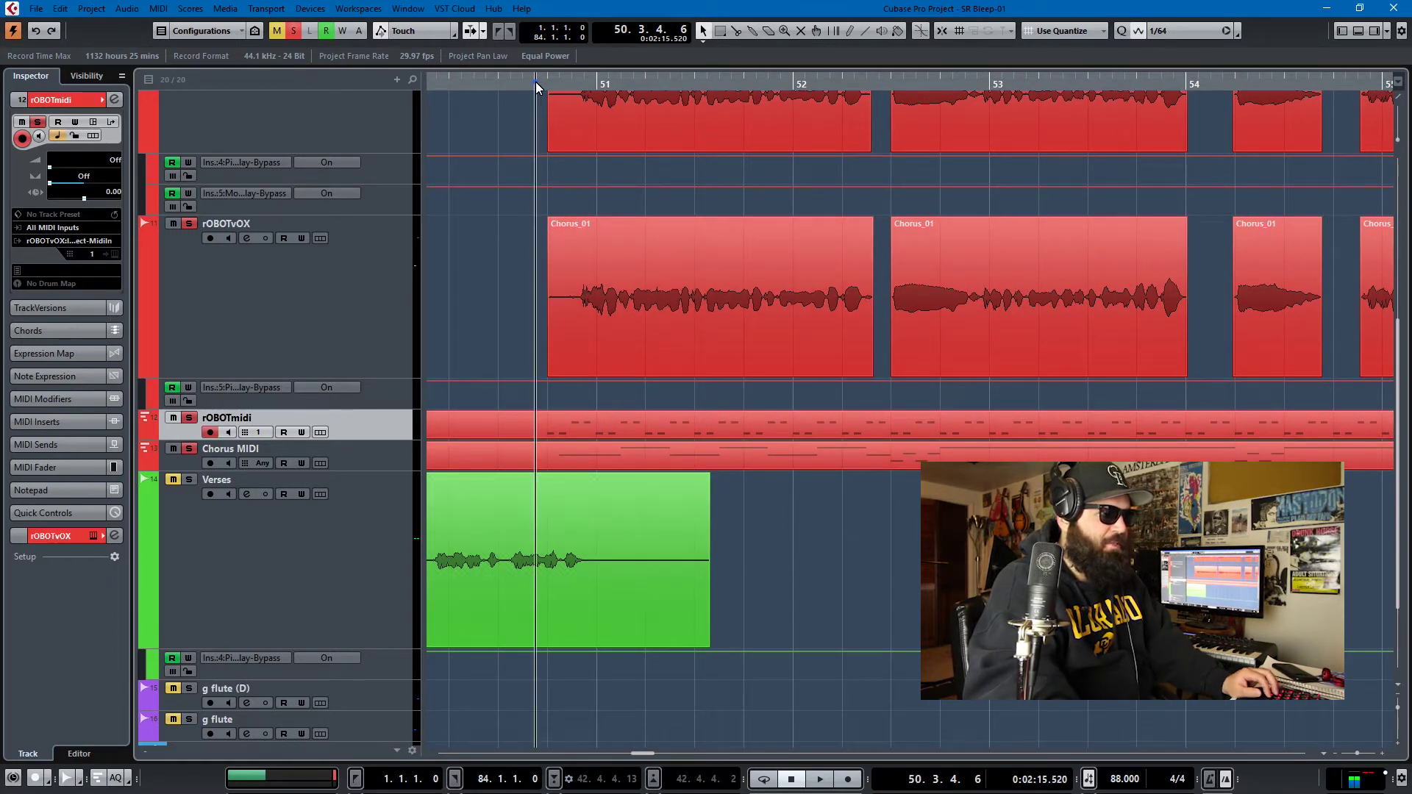
pyautogui.press('space')
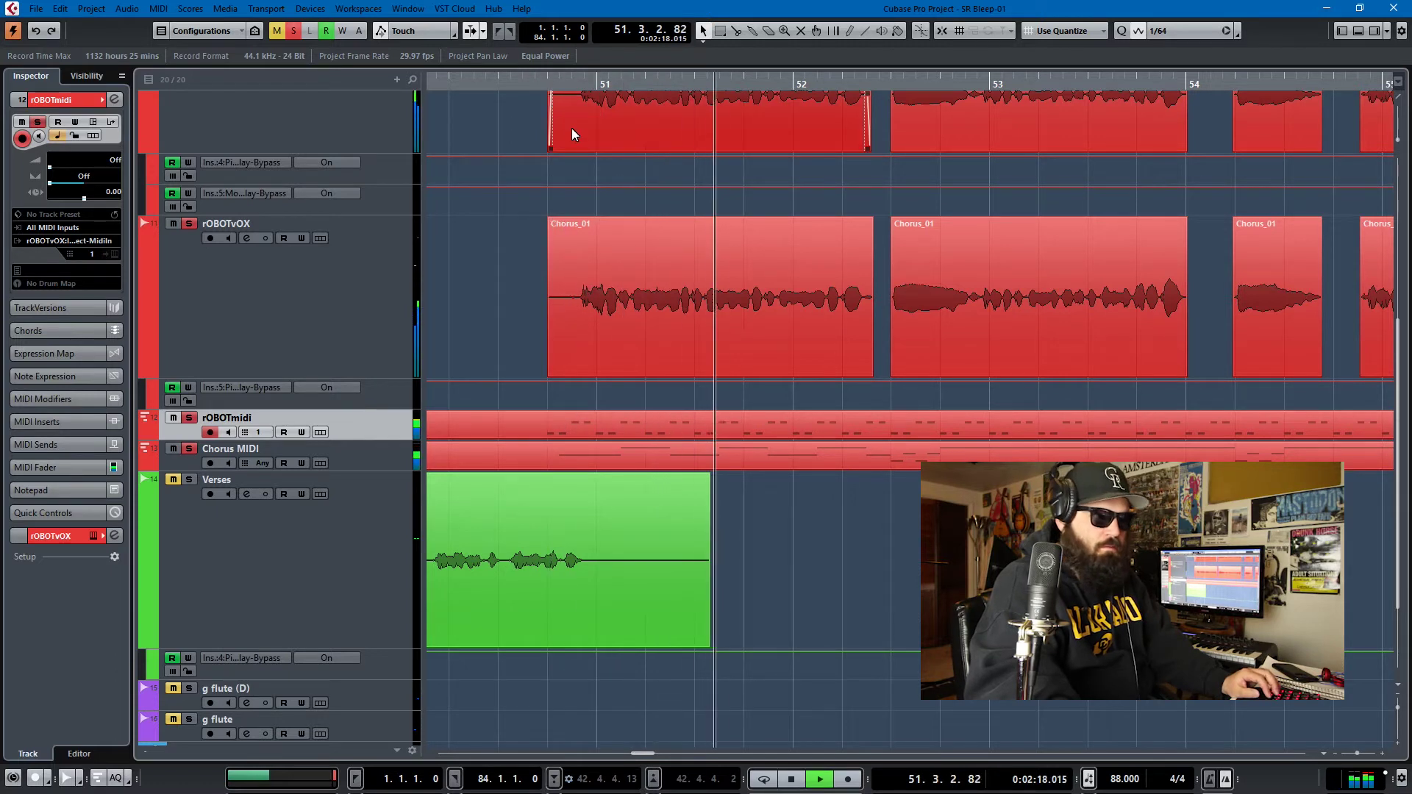
pyautogui.click(1011, 268)
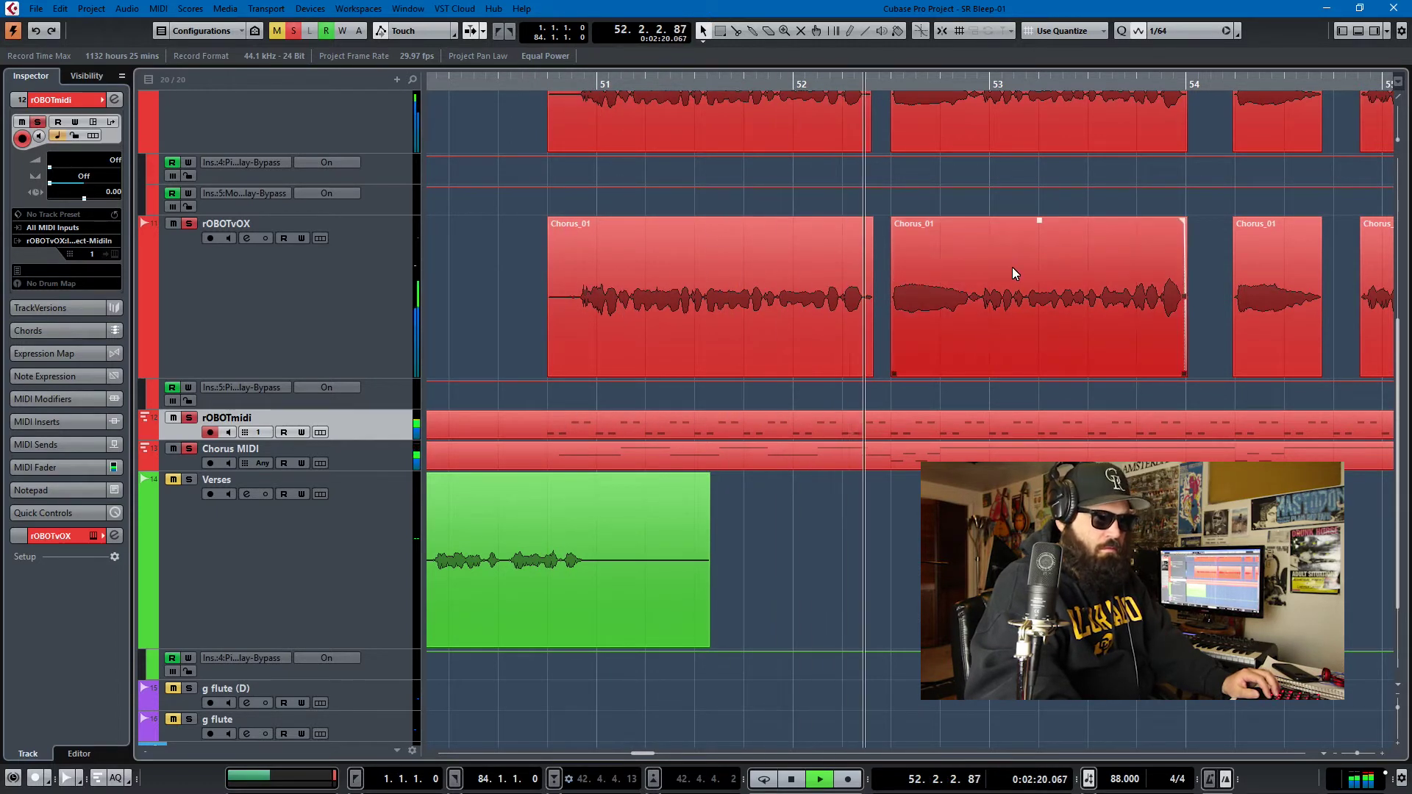
pyautogui.press('space')
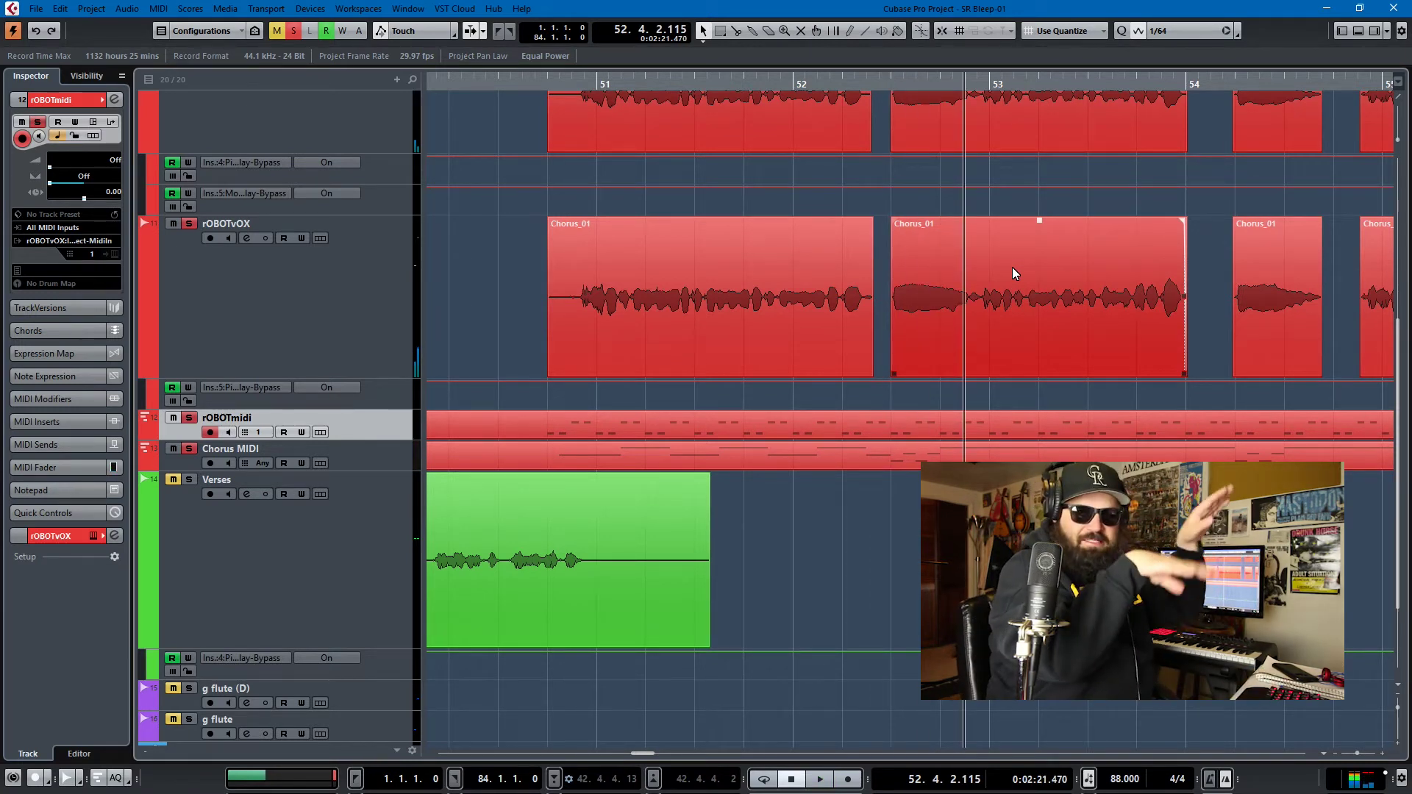
pyautogui.scroll(3, 1011, 267)
pyautogui.click(893, 629)
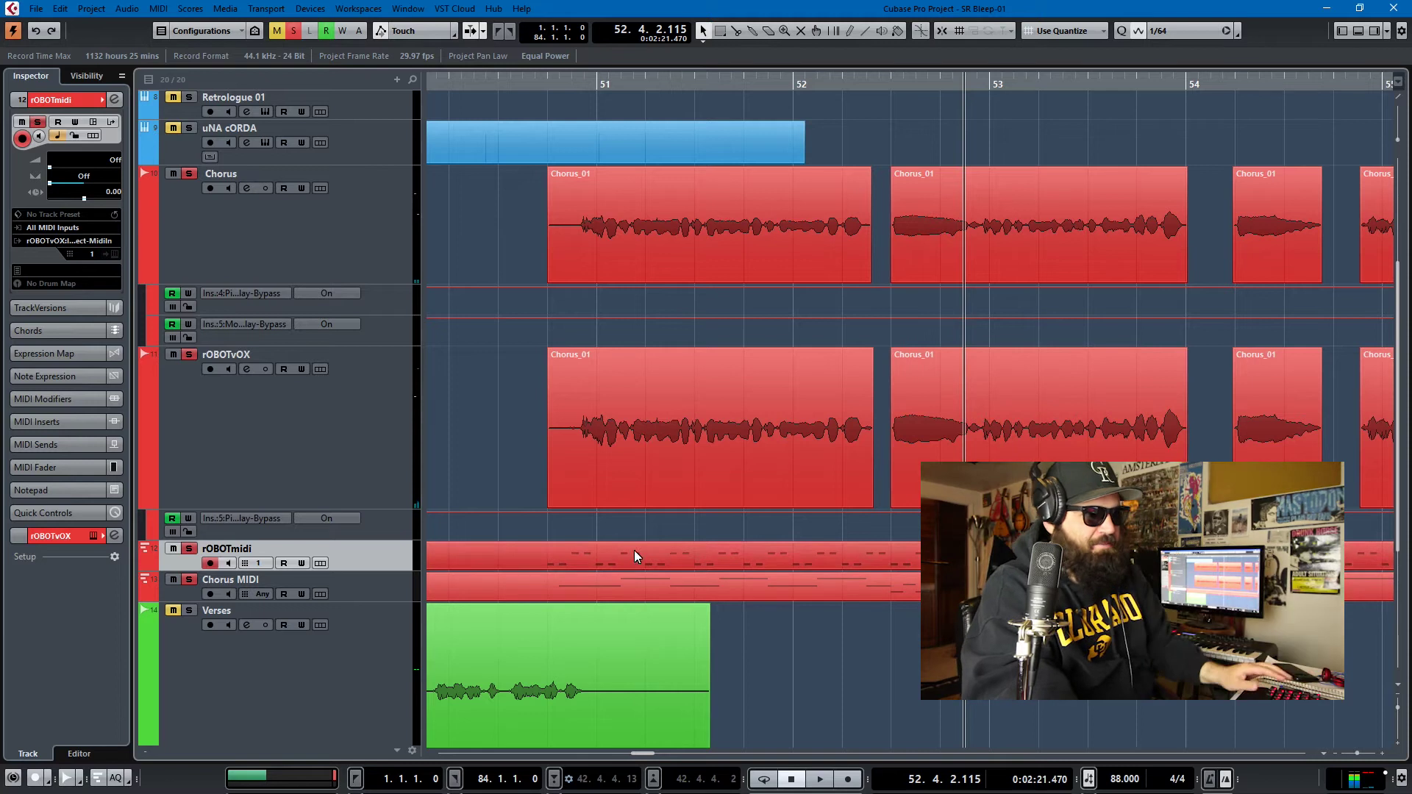
# Step: Enlarge the rOBOTmidi and Chorus MIDI tracks, then replay the chorus from around bar 51
pyautogui.moveTo(402, 571); pyautogui.dragTo(401, 658)
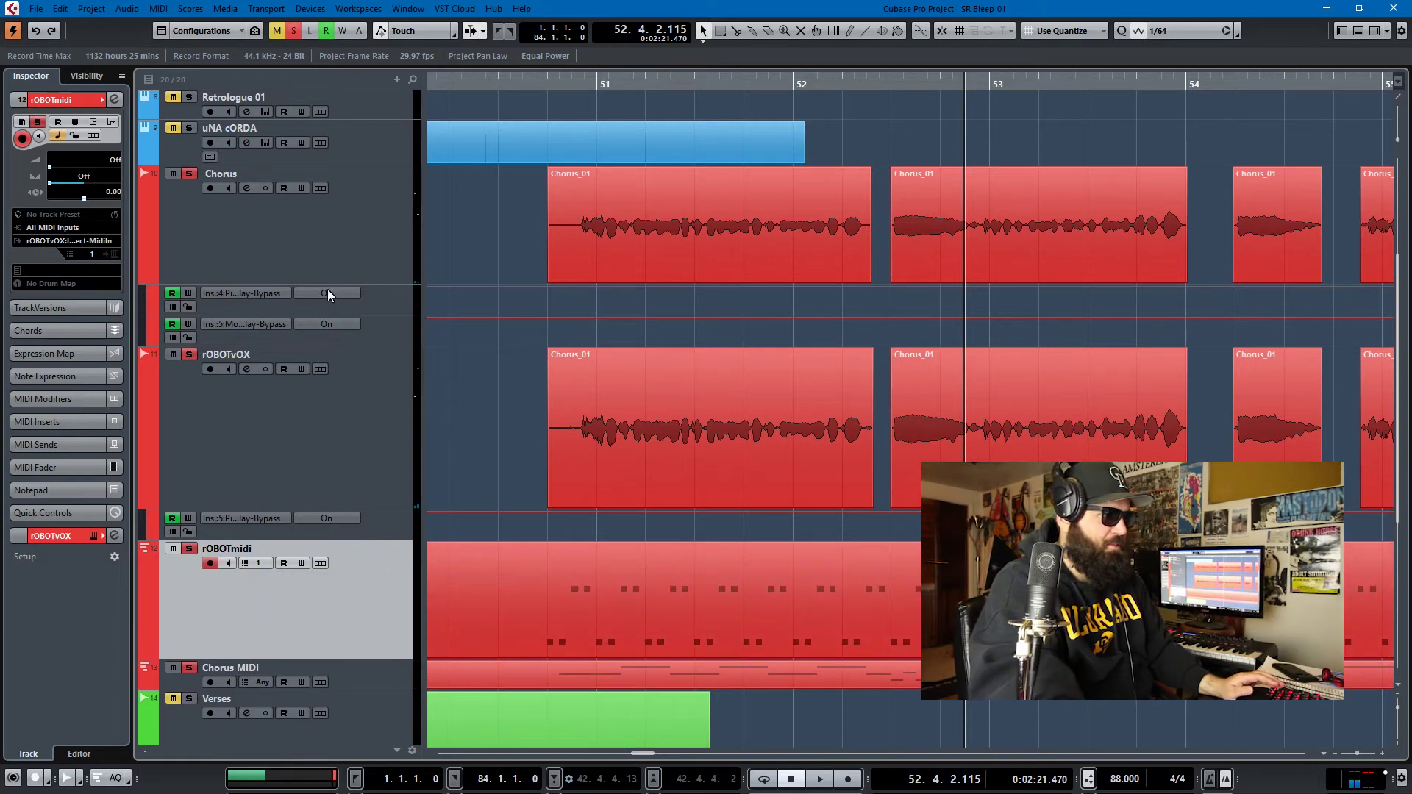
pyautogui.scroll(-8, 375, 294)
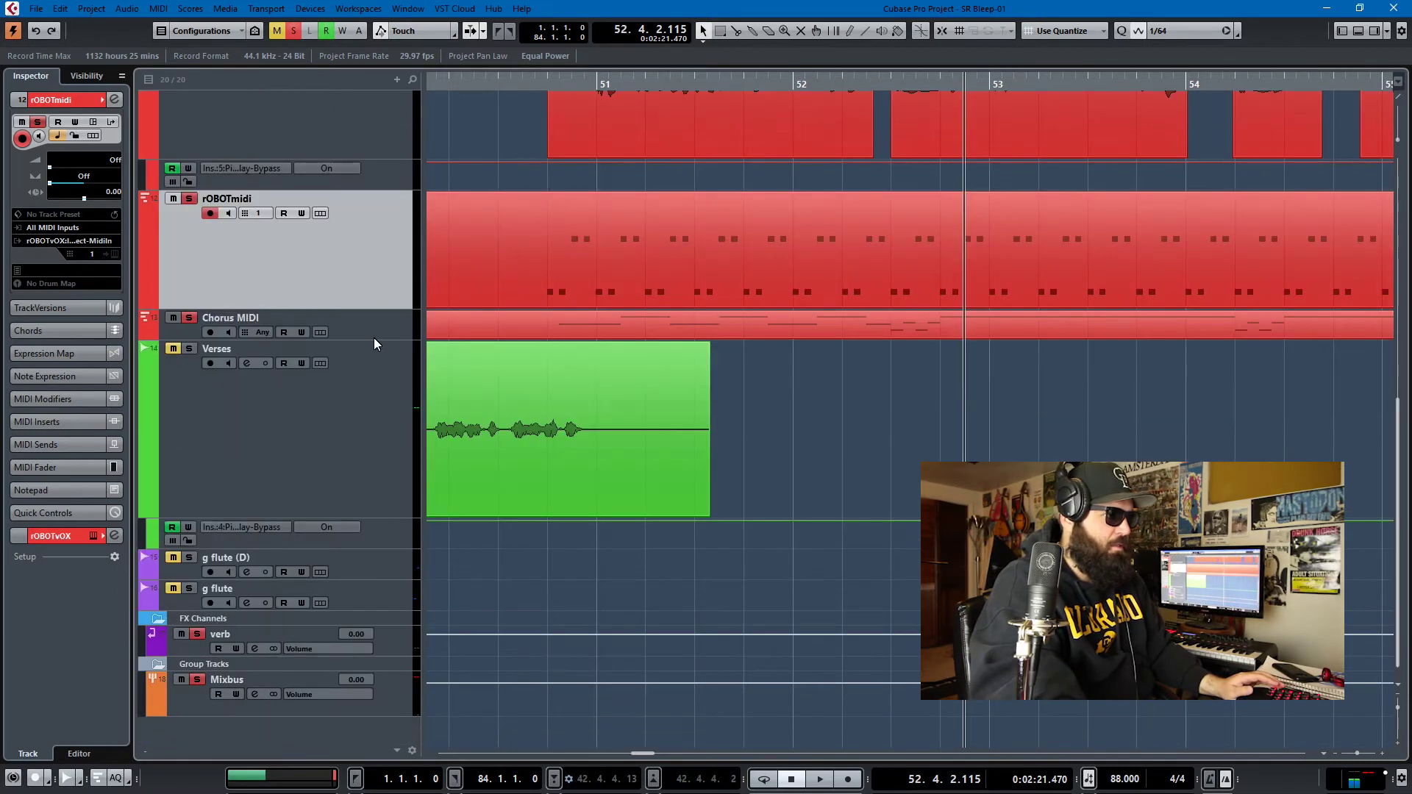
pyautogui.moveTo(374, 338); pyautogui.dragTo(416, 545)
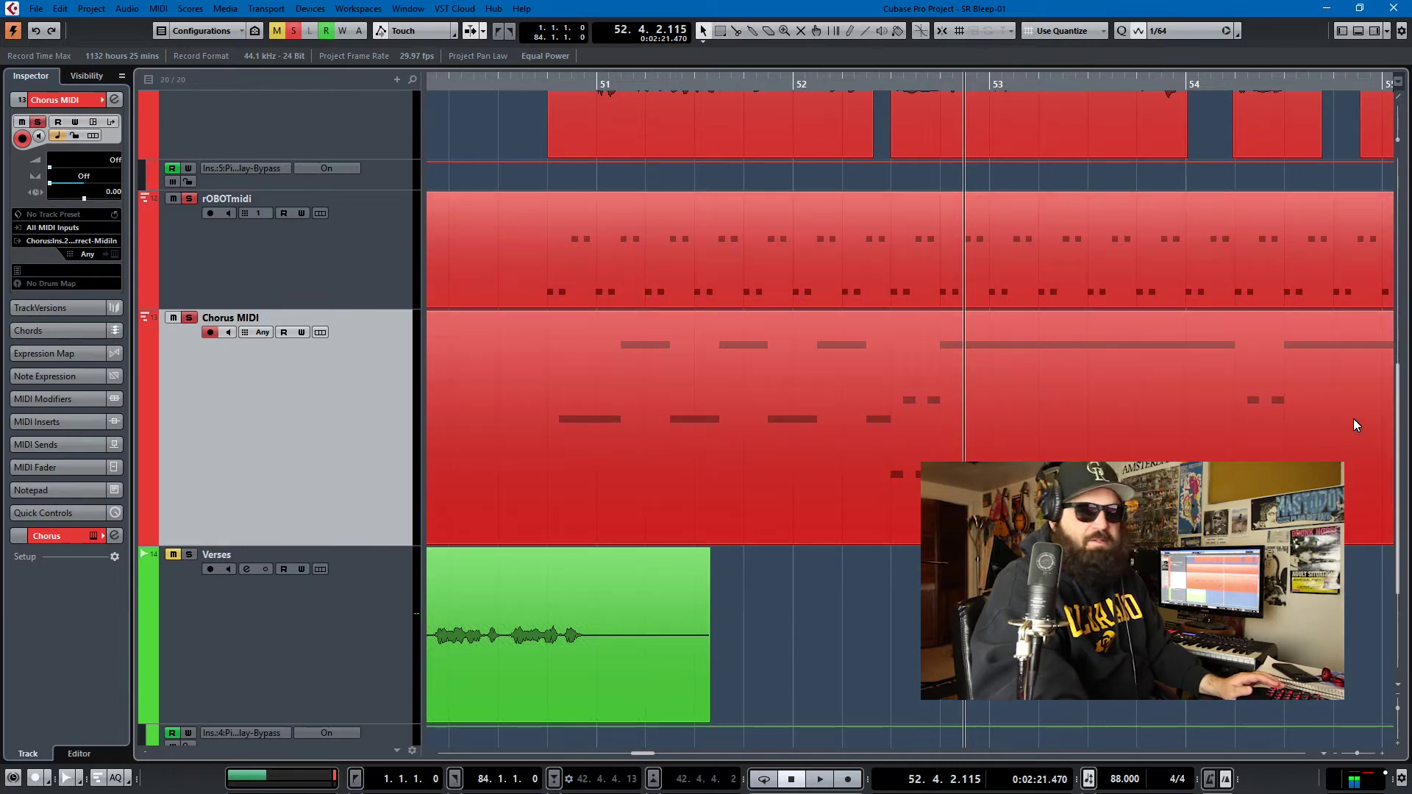
pyautogui.press('space')
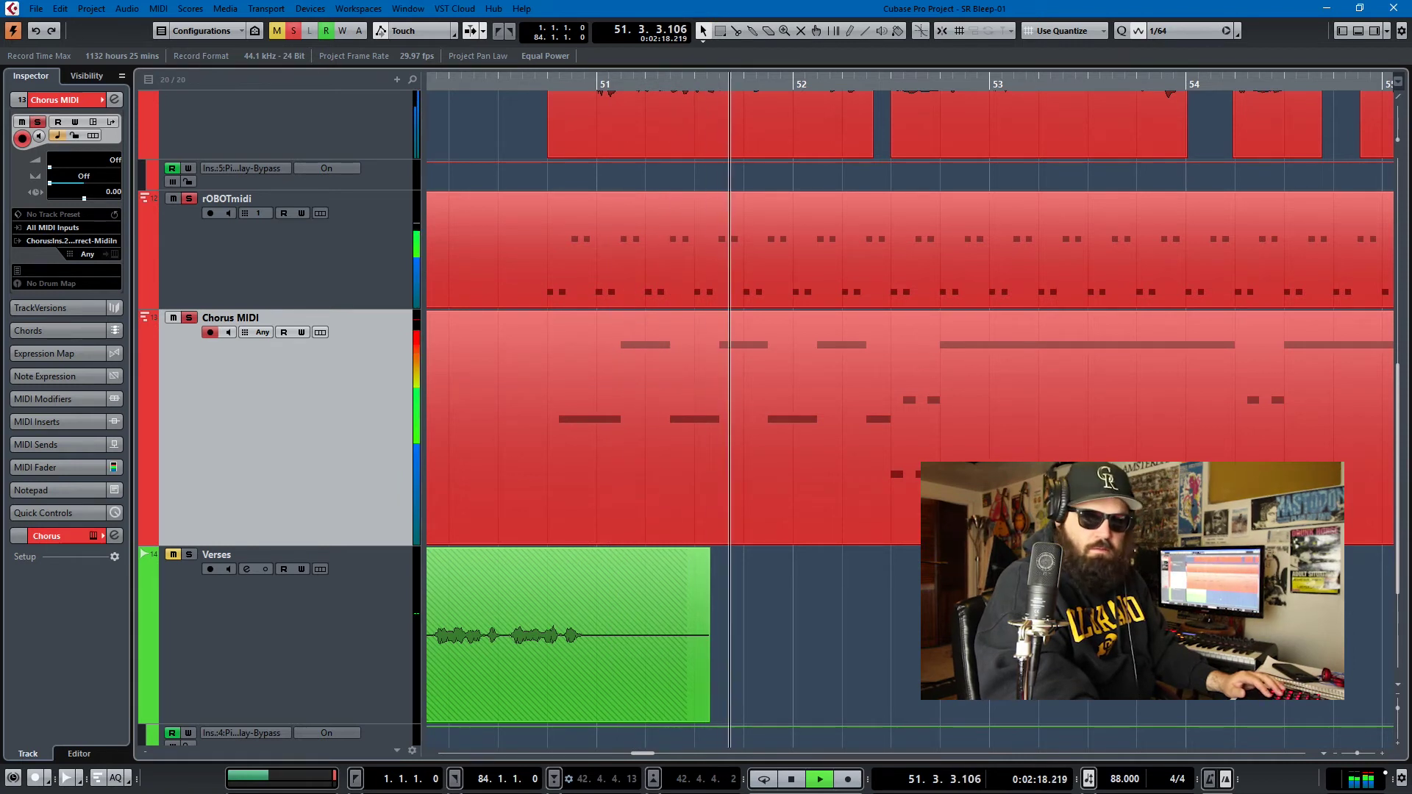
pyautogui.press('space')
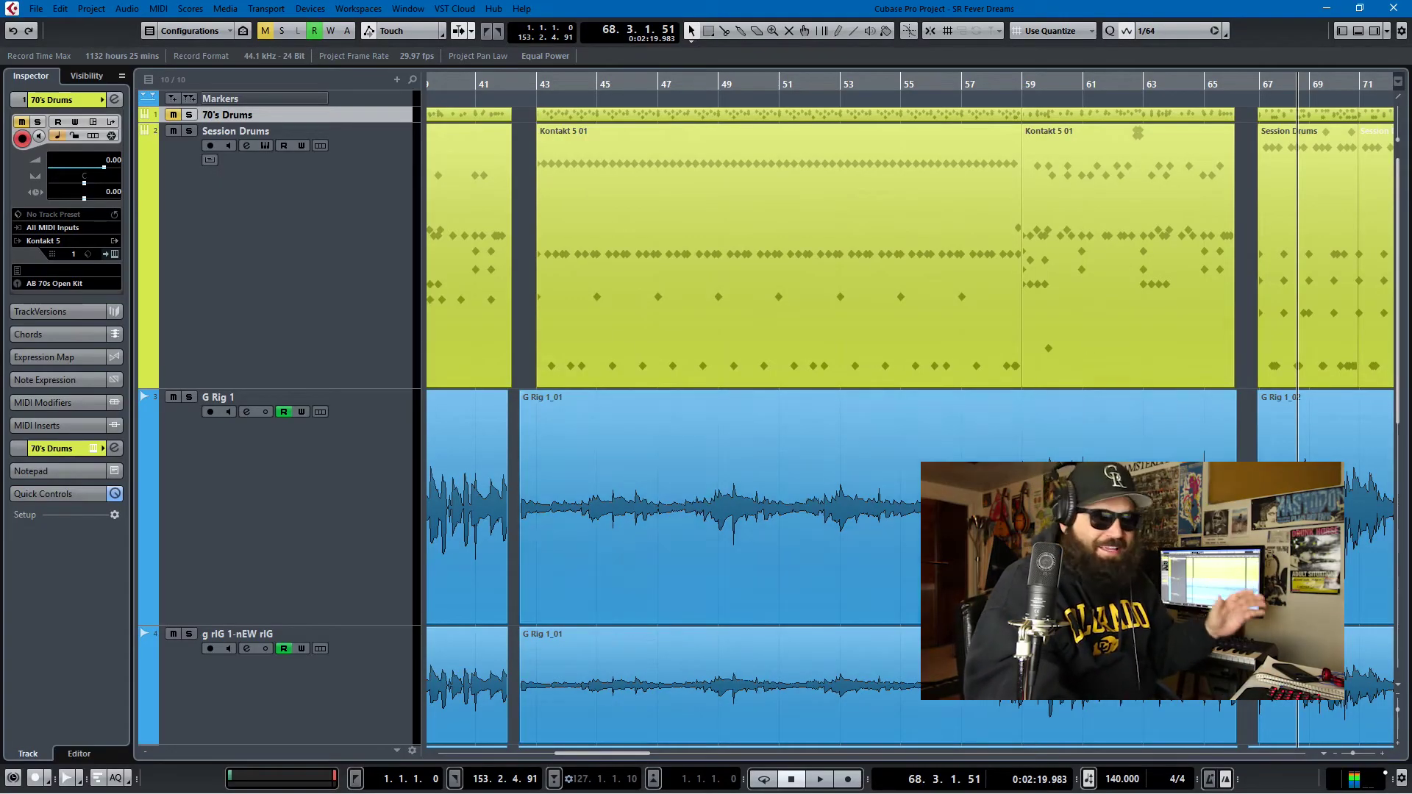
# Step: Set the playhead to bar 57 and open G Rig 1's Guitar Rig 5 insert
pyautogui.click(982, 84)
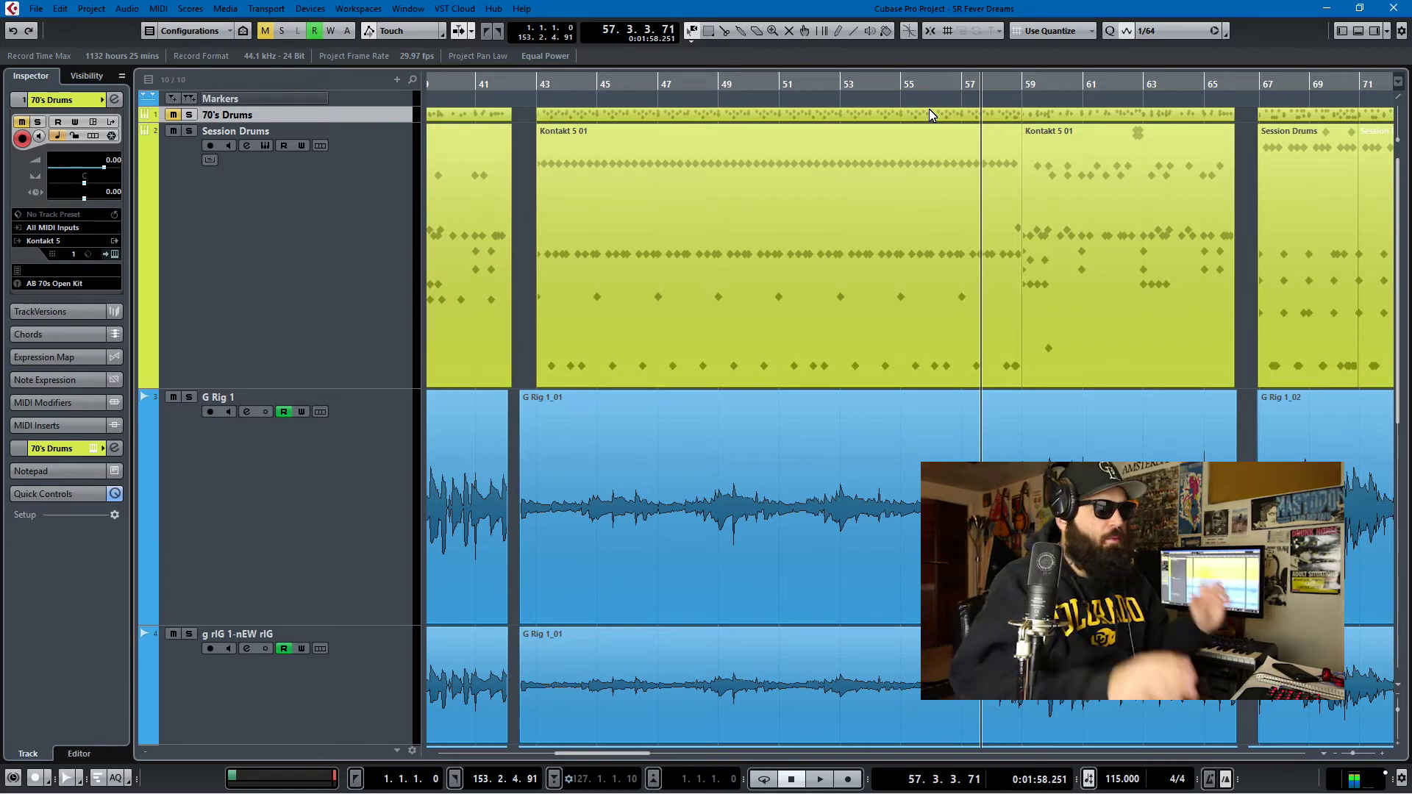
pyautogui.click(239, 565)
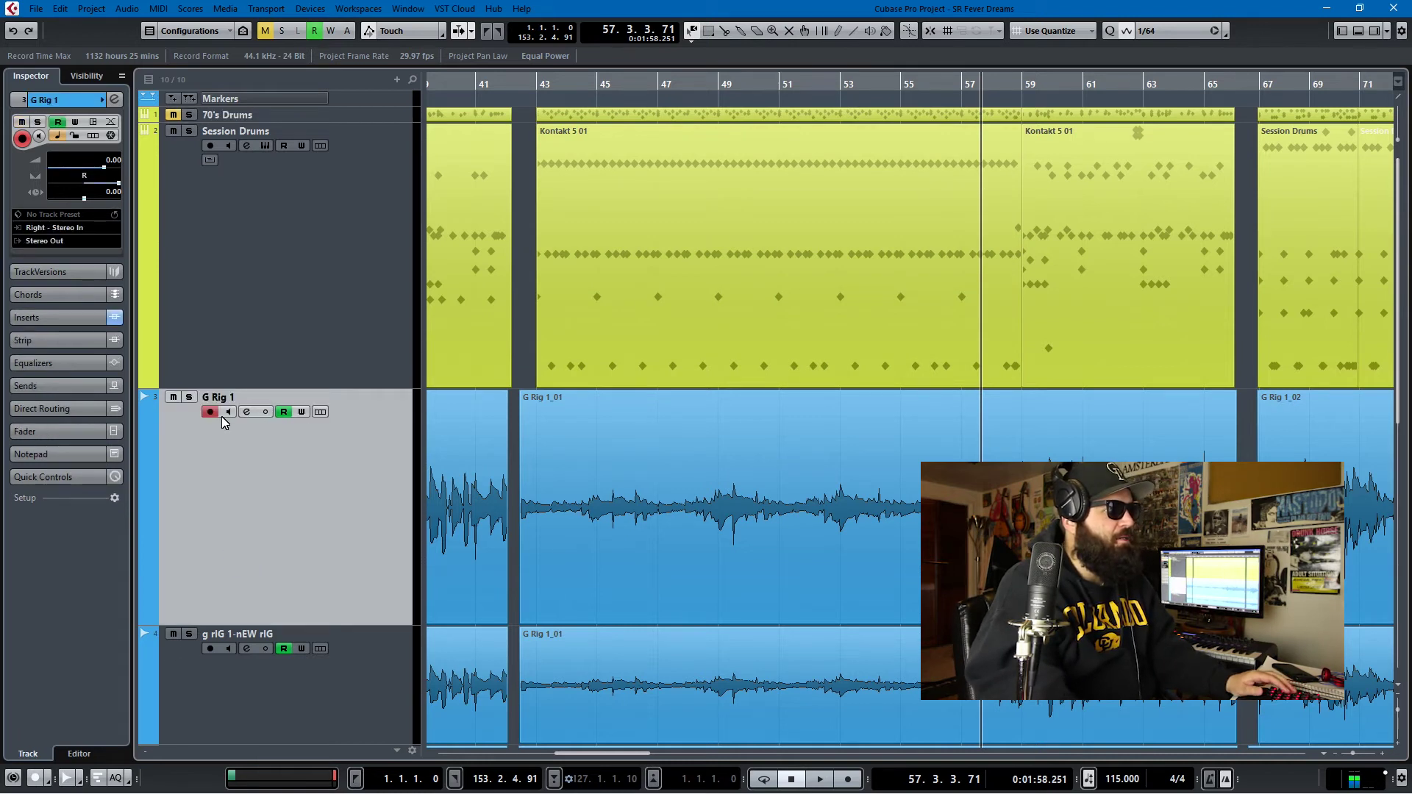
pyautogui.click(59, 317)
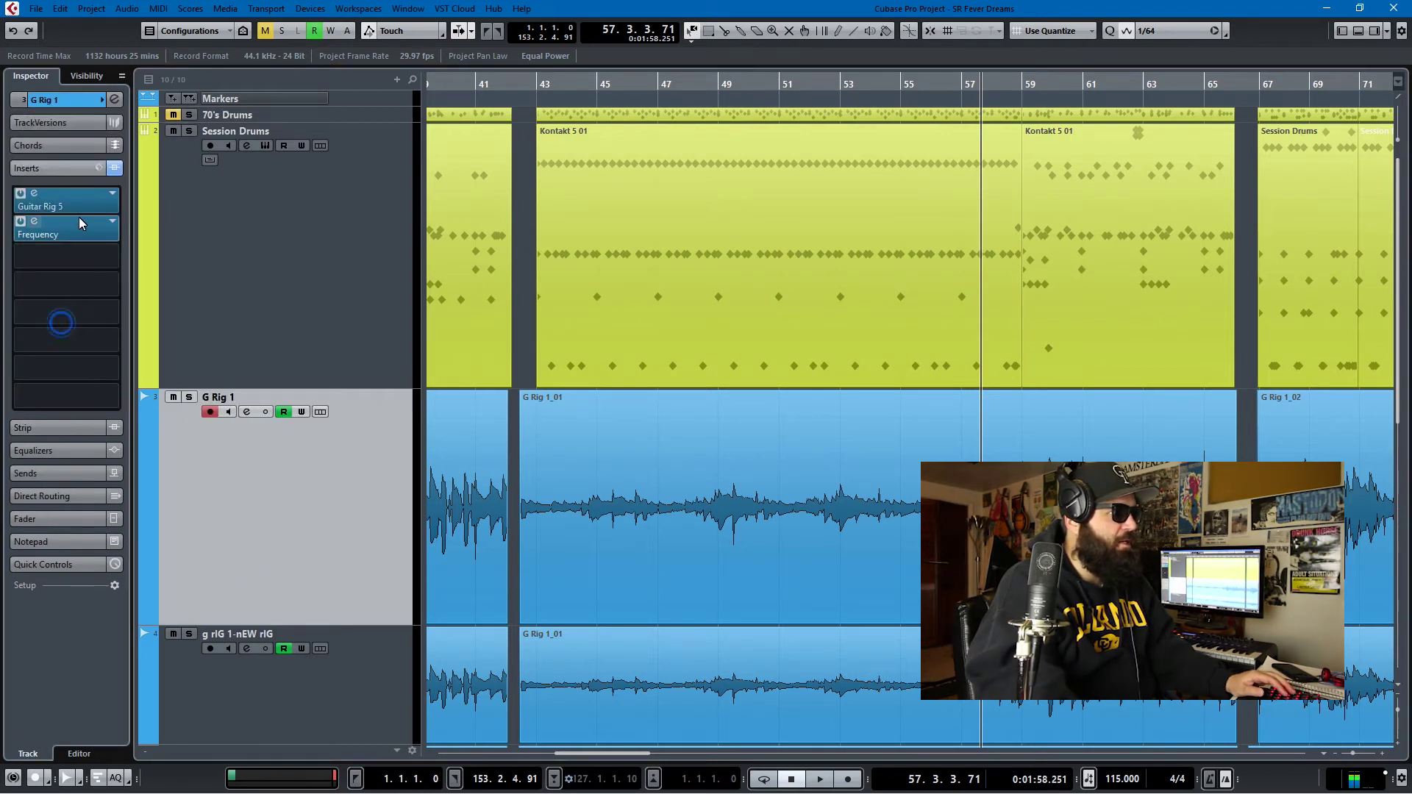
pyautogui.click(81, 209)
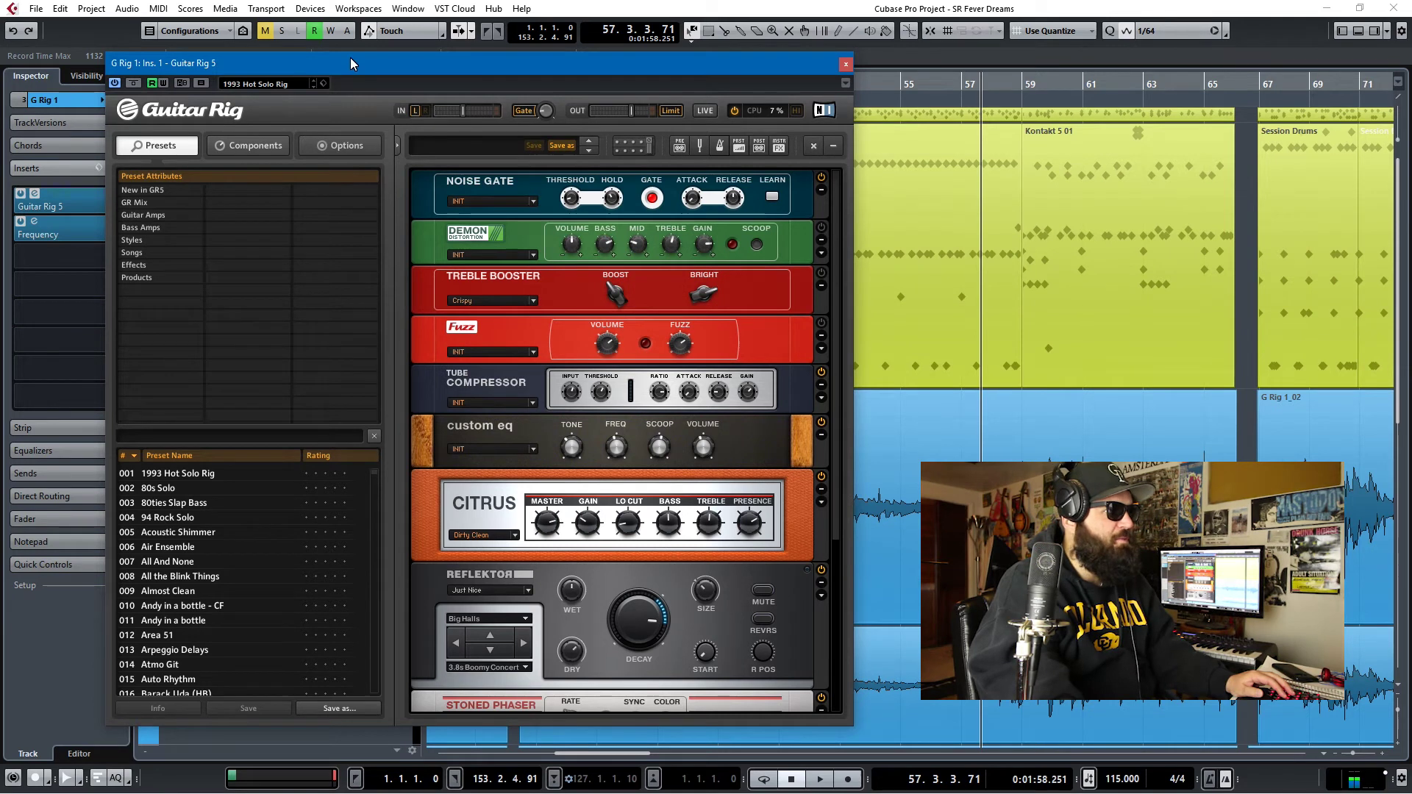
# Step: Open the second guitar track's Guitar Rig window and arrange both windows side by side
pyautogui.moveTo(350, 57); pyautogui.dragTo(545, 59)
pyautogui.click(60, 493)
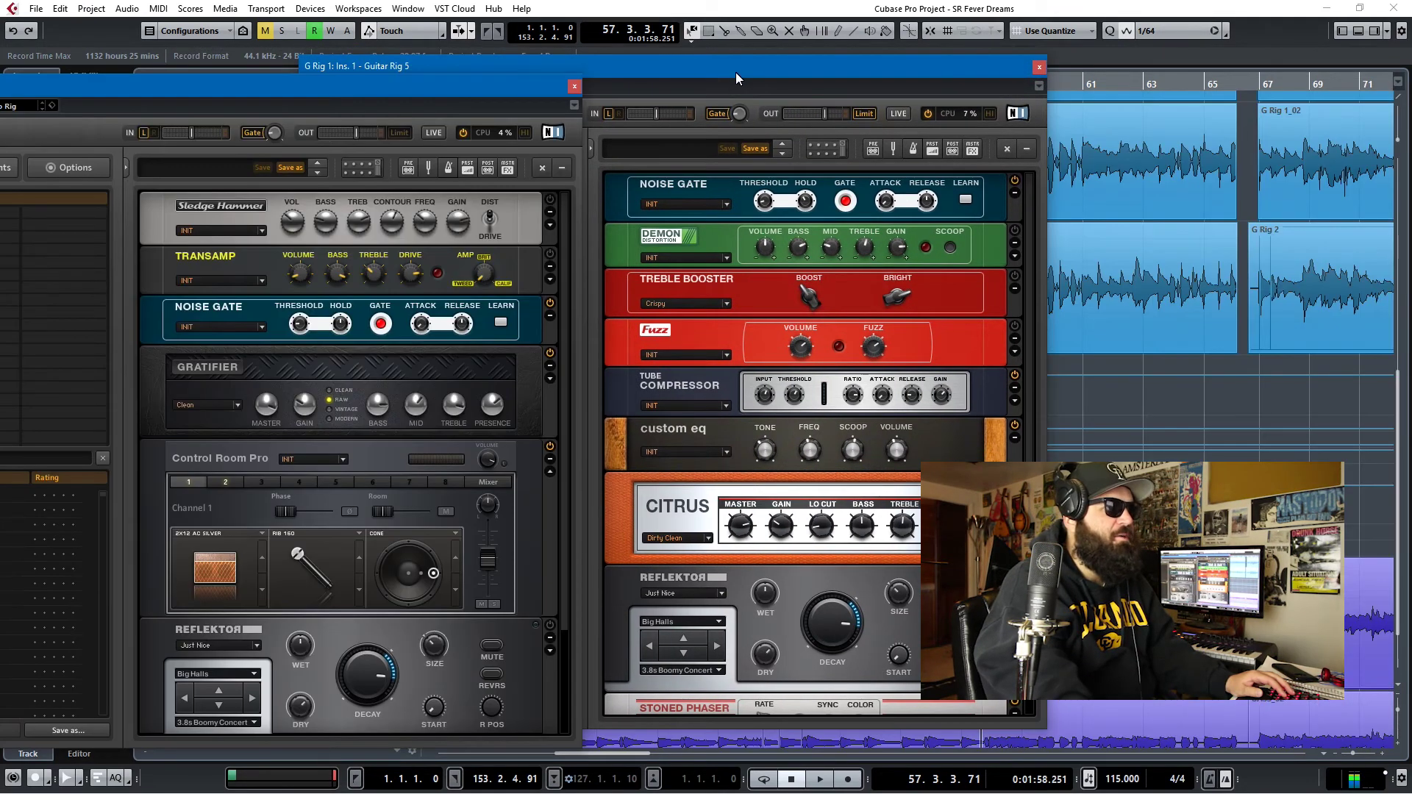
pyautogui.moveTo(736, 72); pyautogui.dragTo(1137, 316)
pyautogui.moveTo(421, 79); pyautogui.dragTo(499, 192)
pyautogui.moveTo(939, 309); pyautogui.dragTo(892, 157)
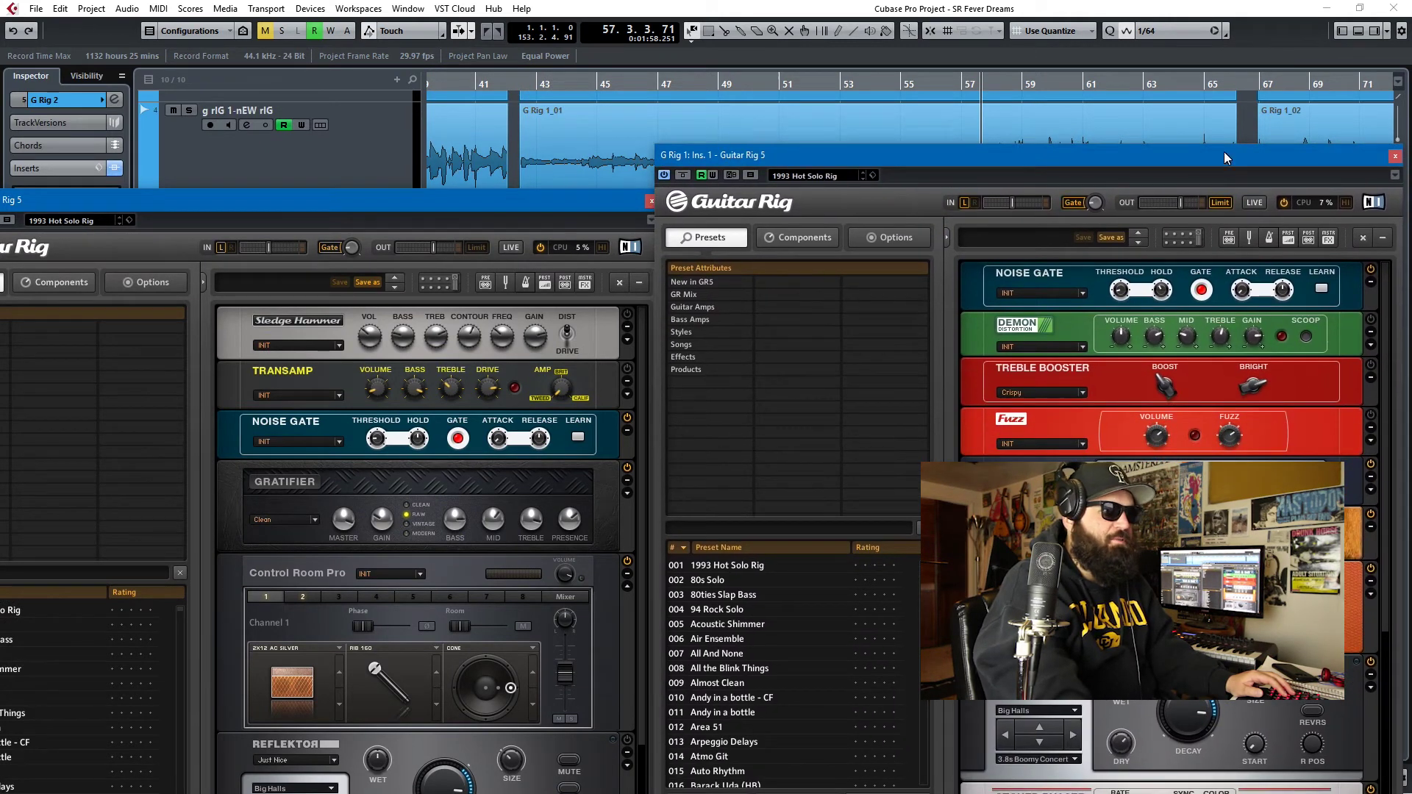
# Step: Play from bar 56 to hear both rigs, then show G Rig 1's used automation lanes
pyautogui.click(953, 80)
pyautogui.press('space')
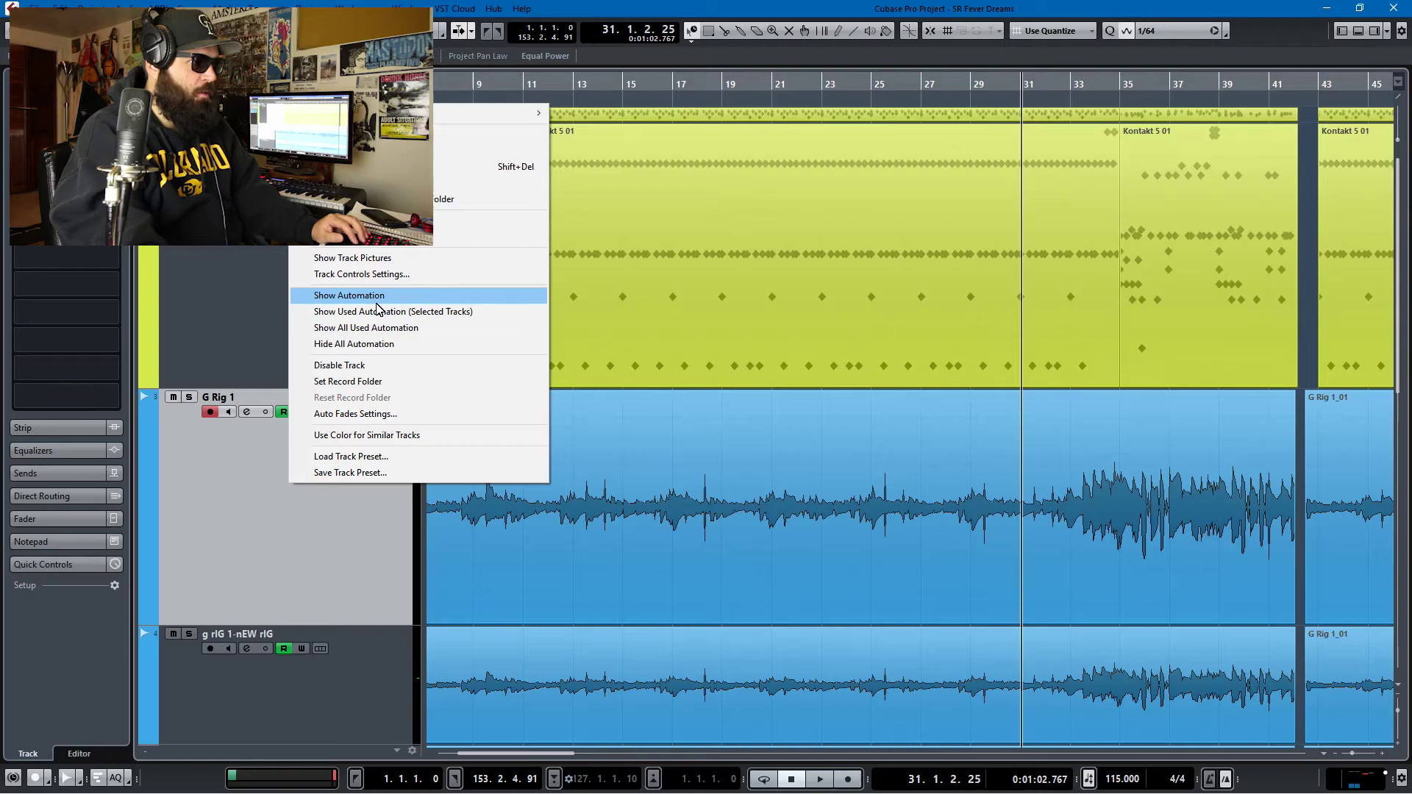
pyautogui.click(384, 294)
# Step: Play the automated section while reviewing G Rig 1's automation lanes
pyautogui.scroll(-6, 462, 457)
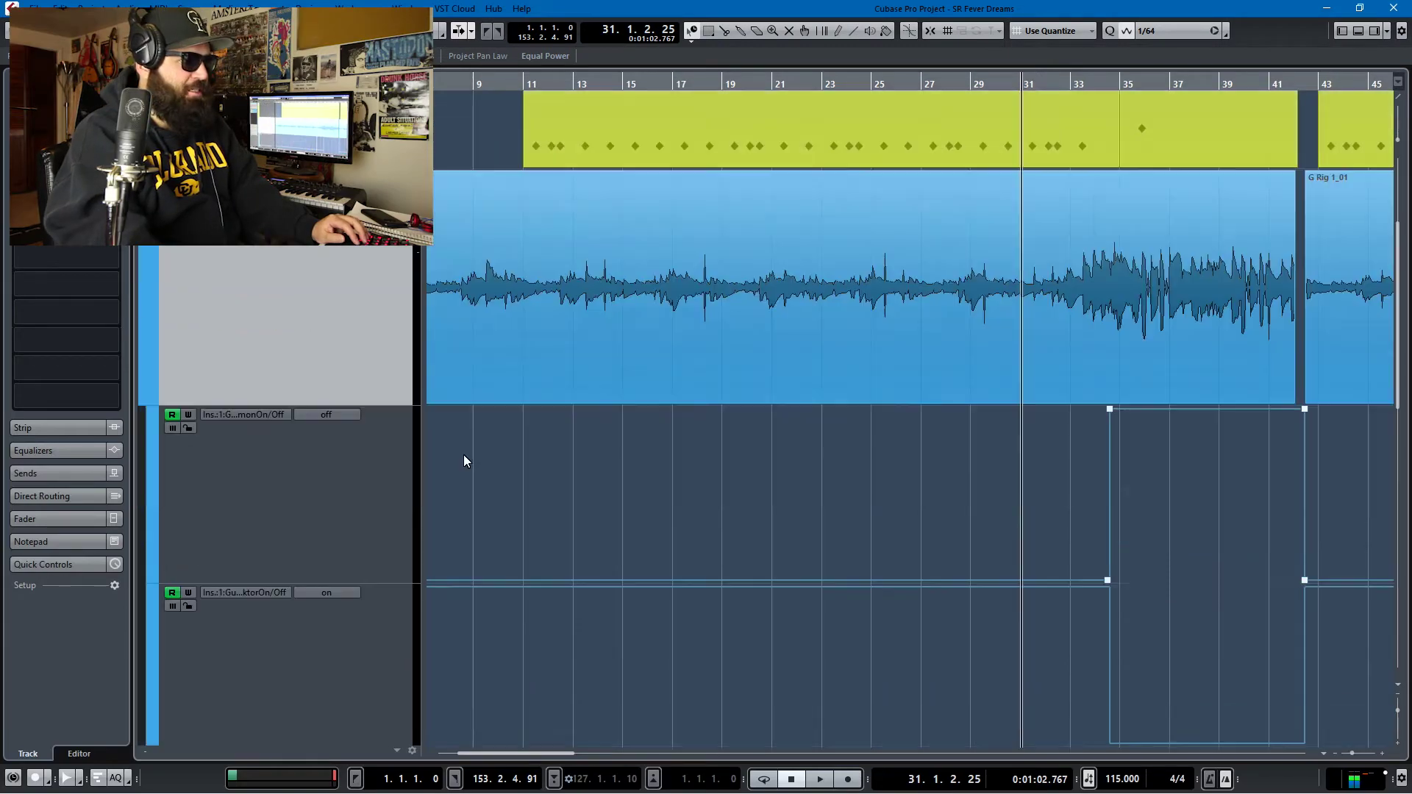
pyautogui.press('space')
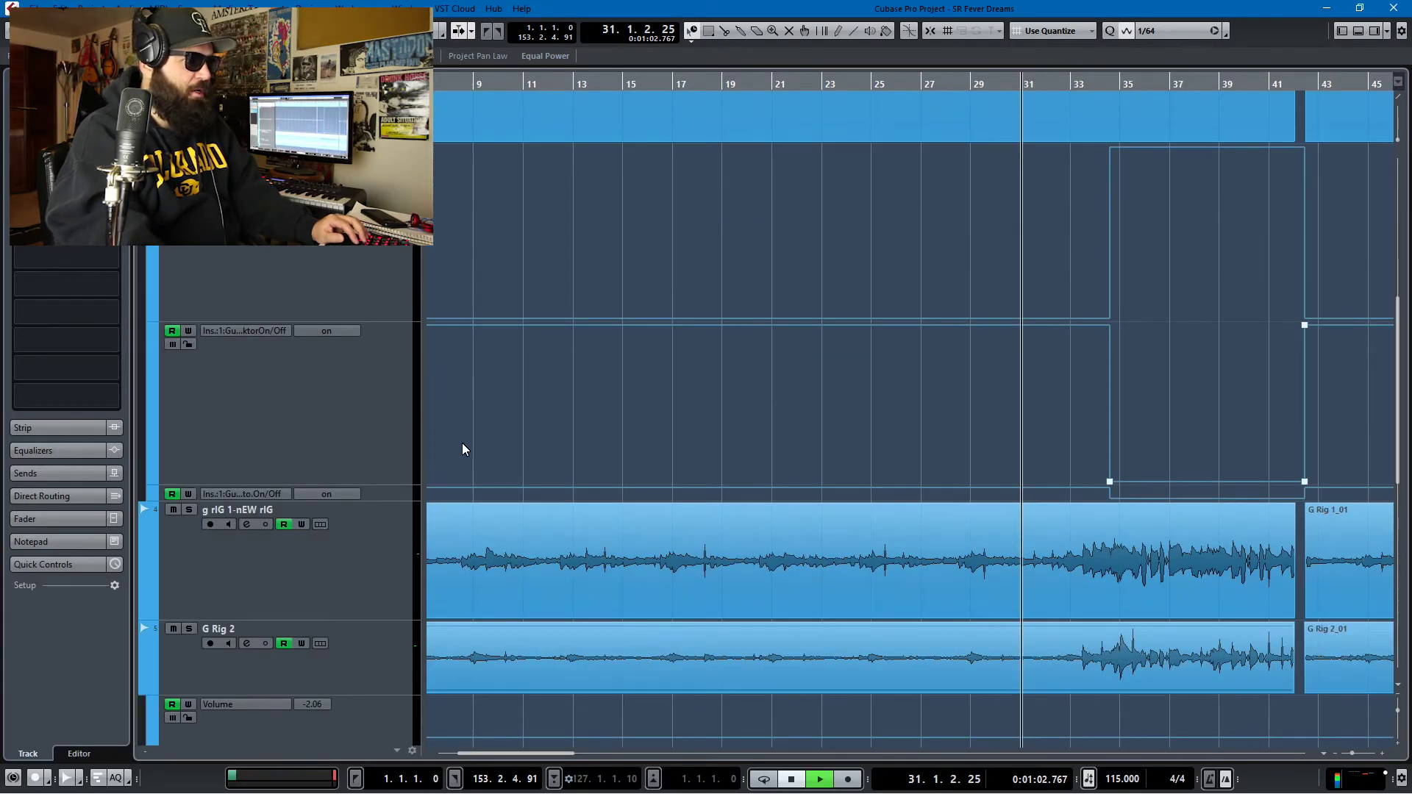
pyautogui.scroll(4, 465, 440)
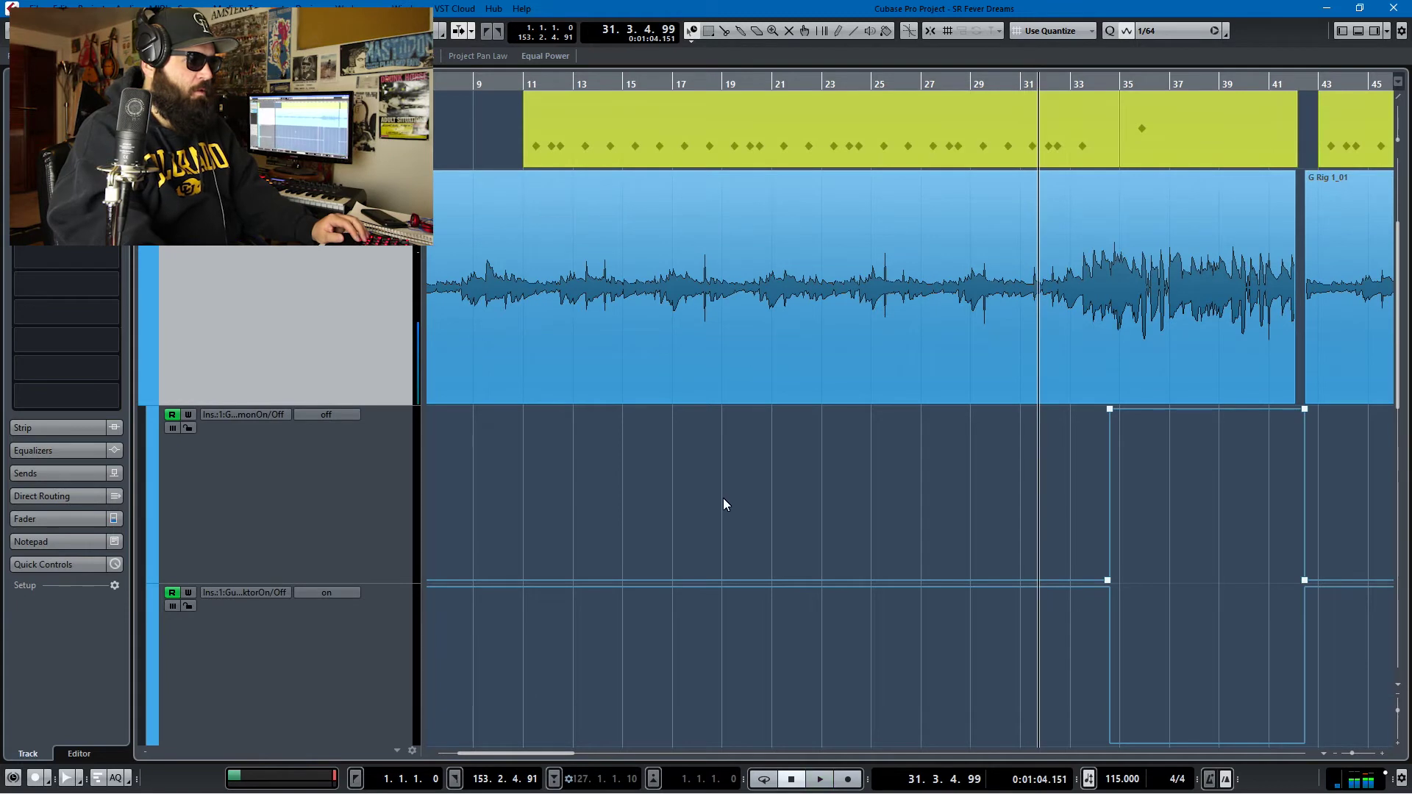
pyautogui.click(1255, 661)
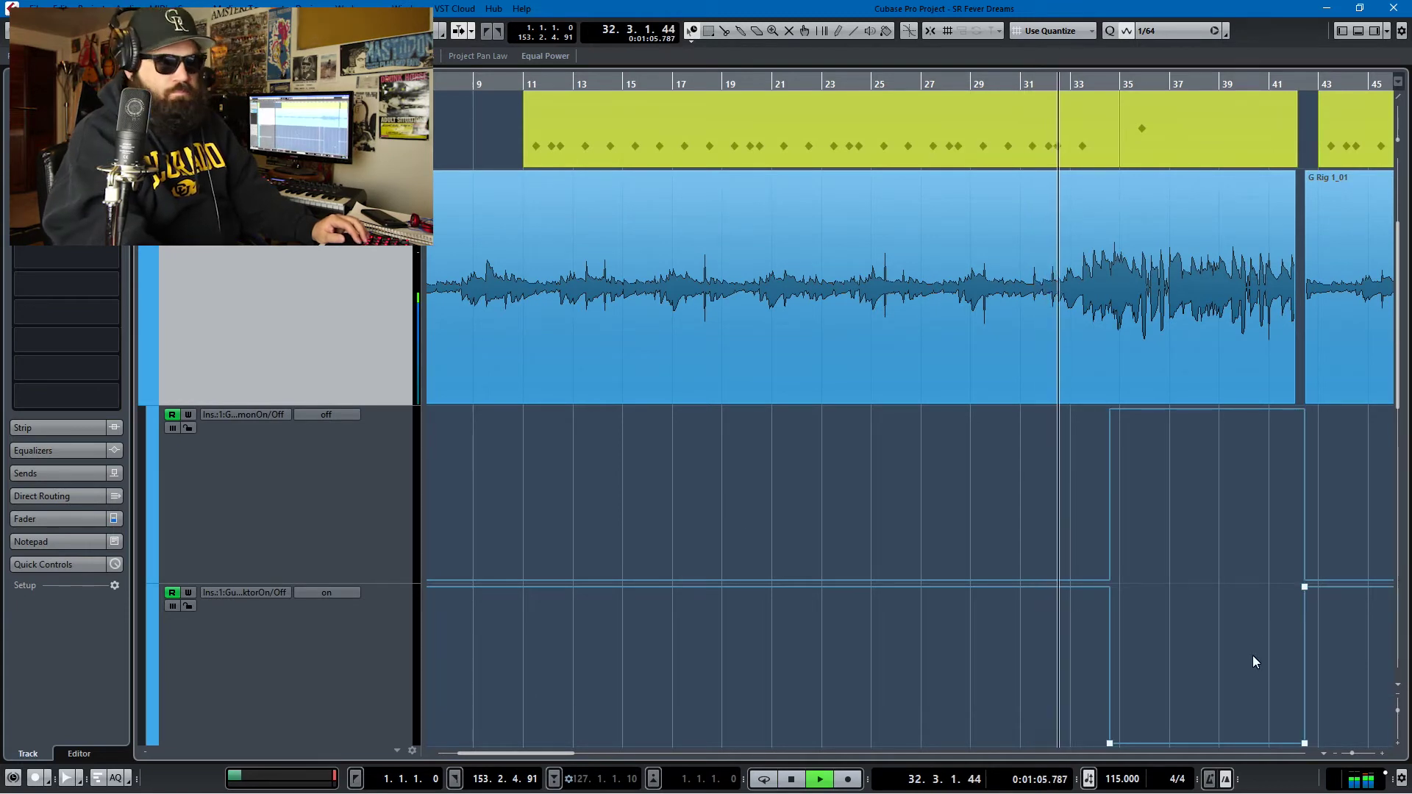
pyautogui.scroll(-4, 652, 629)
pyautogui.scroll(4, 572, 506)
pyautogui.press('space')
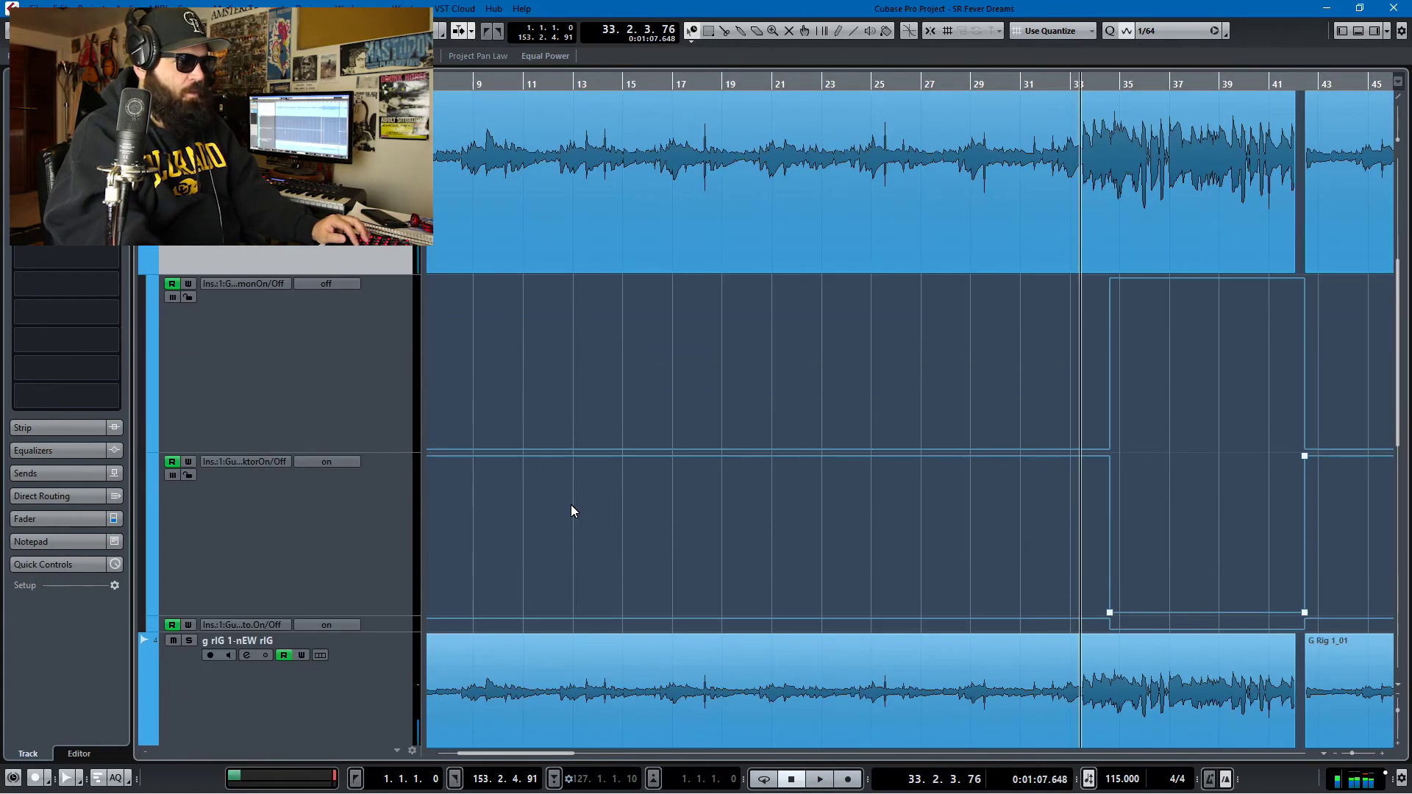
# Step: Browse the parameter lists of the on/off automation lanes without changing them
pyautogui.click(319, 323)
pyautogui.click(316, 558)
pyautogui.click(259, 464)
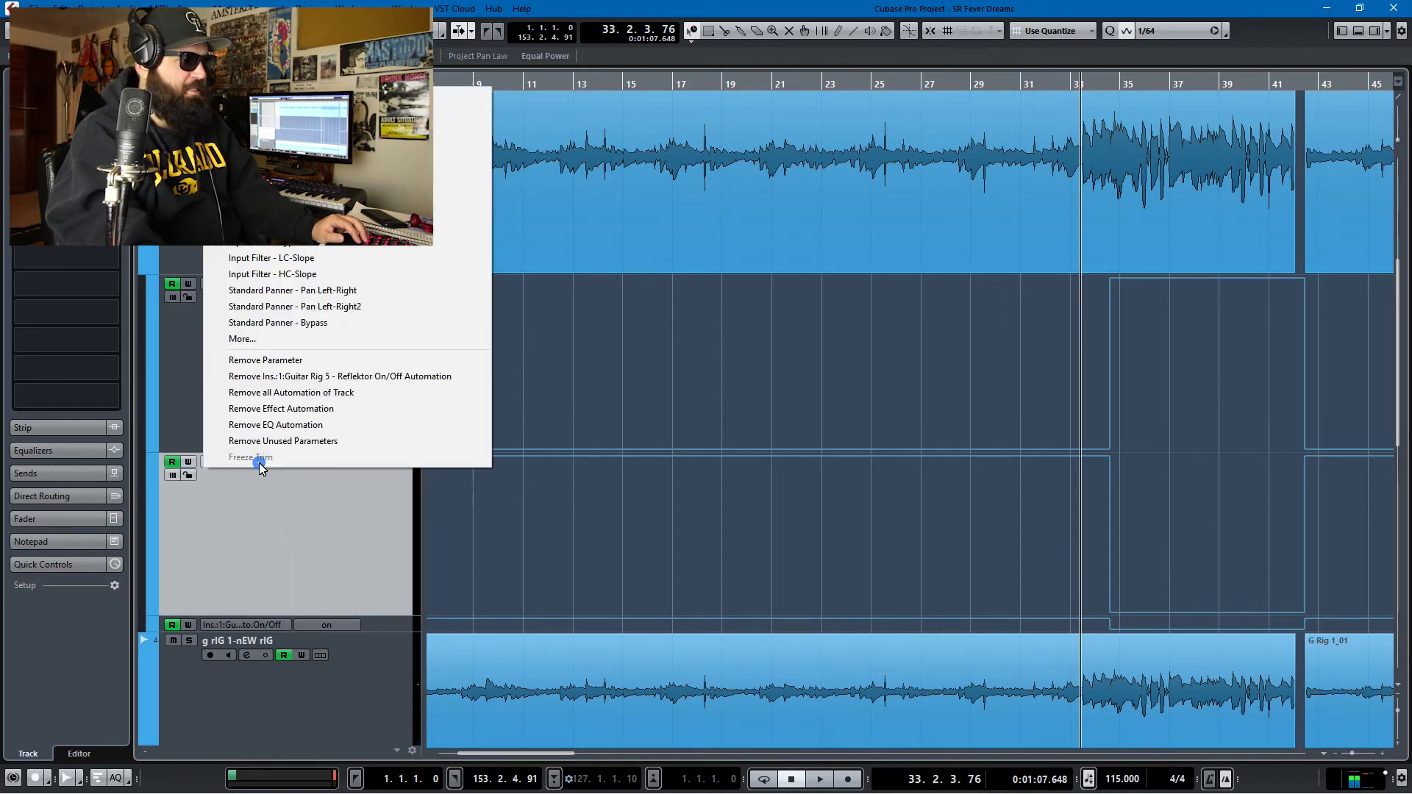
pyautogui.click(257, 579)
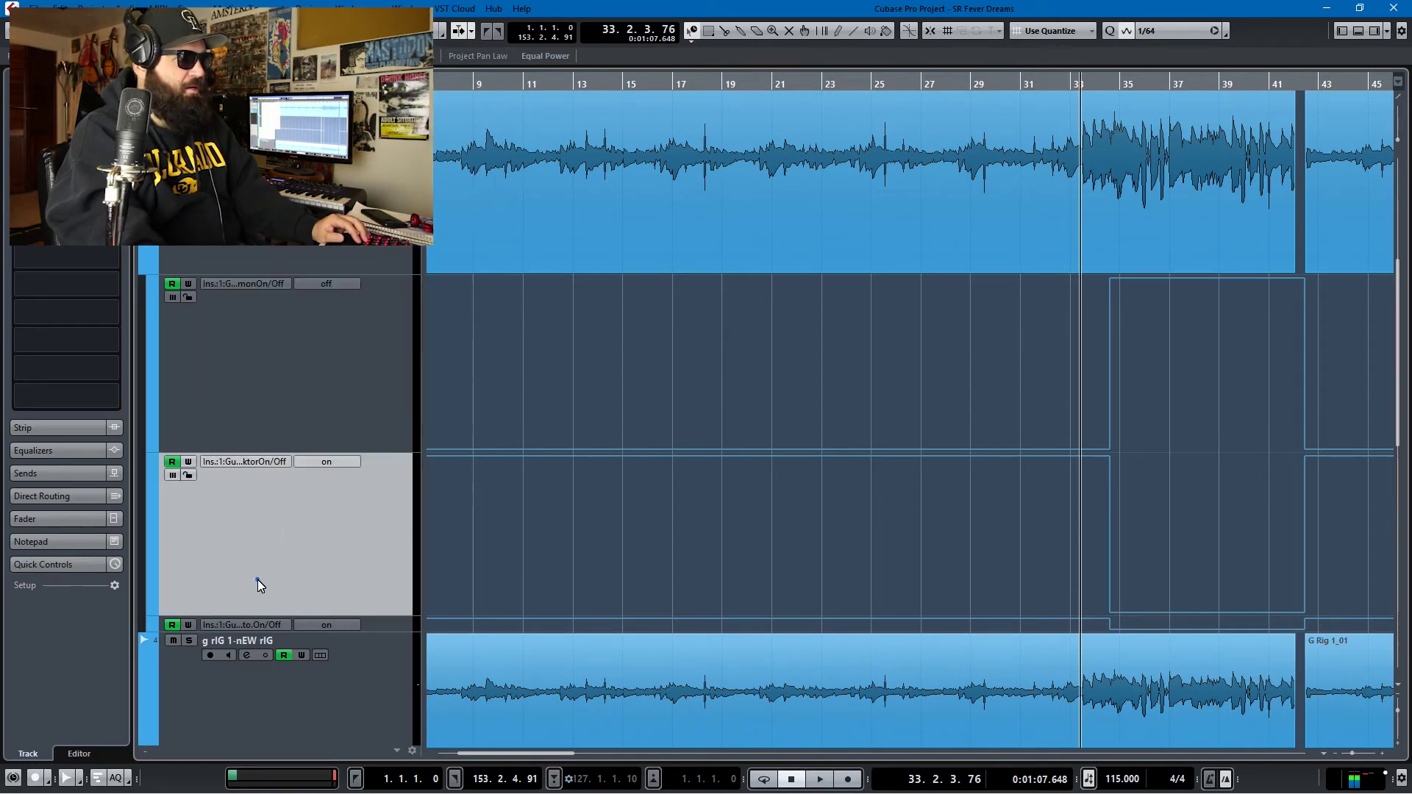
pyautogui.click(347, 695)
pyautogui.scroll(-4, 351, 662)
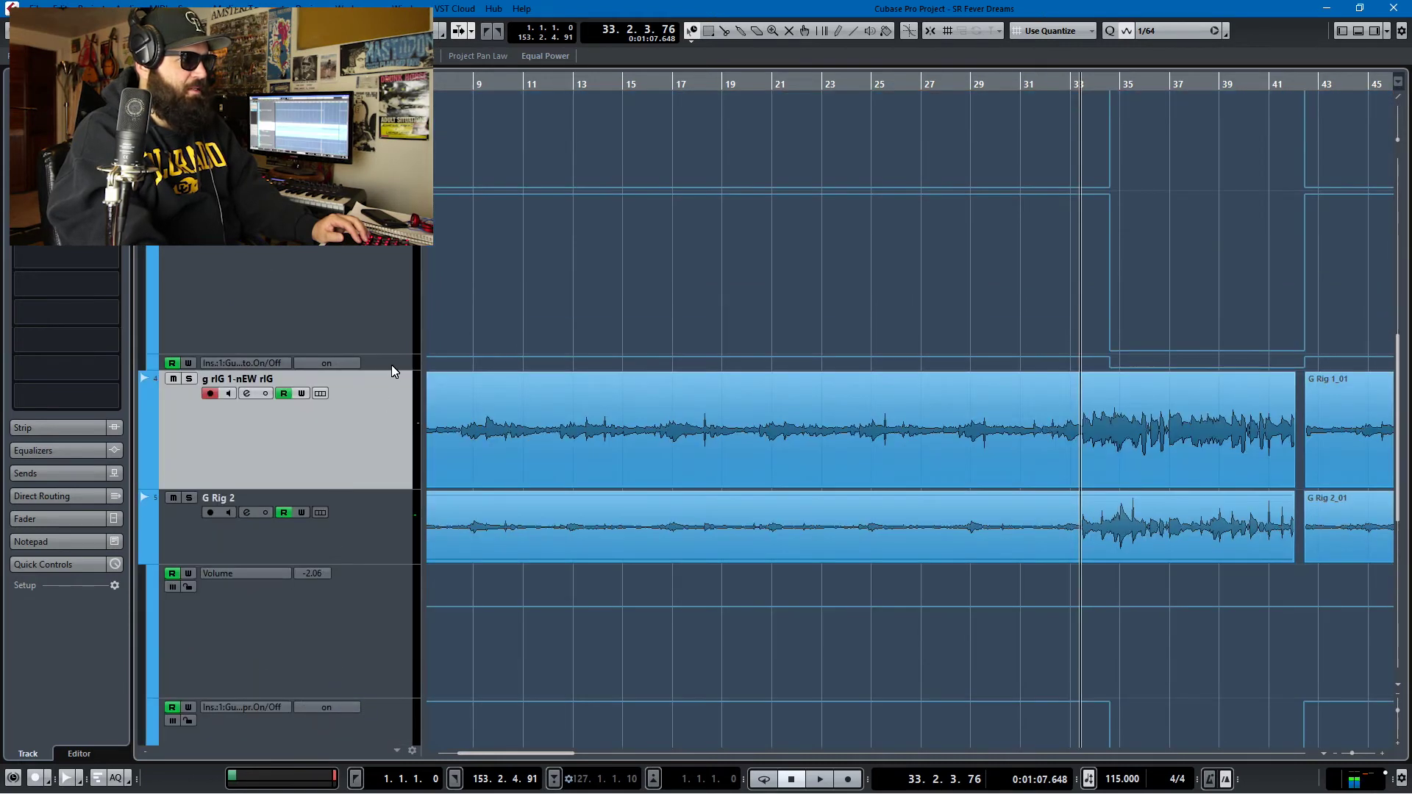
pyautogui.click(246, 362)
pyautogui.click(195, 528)
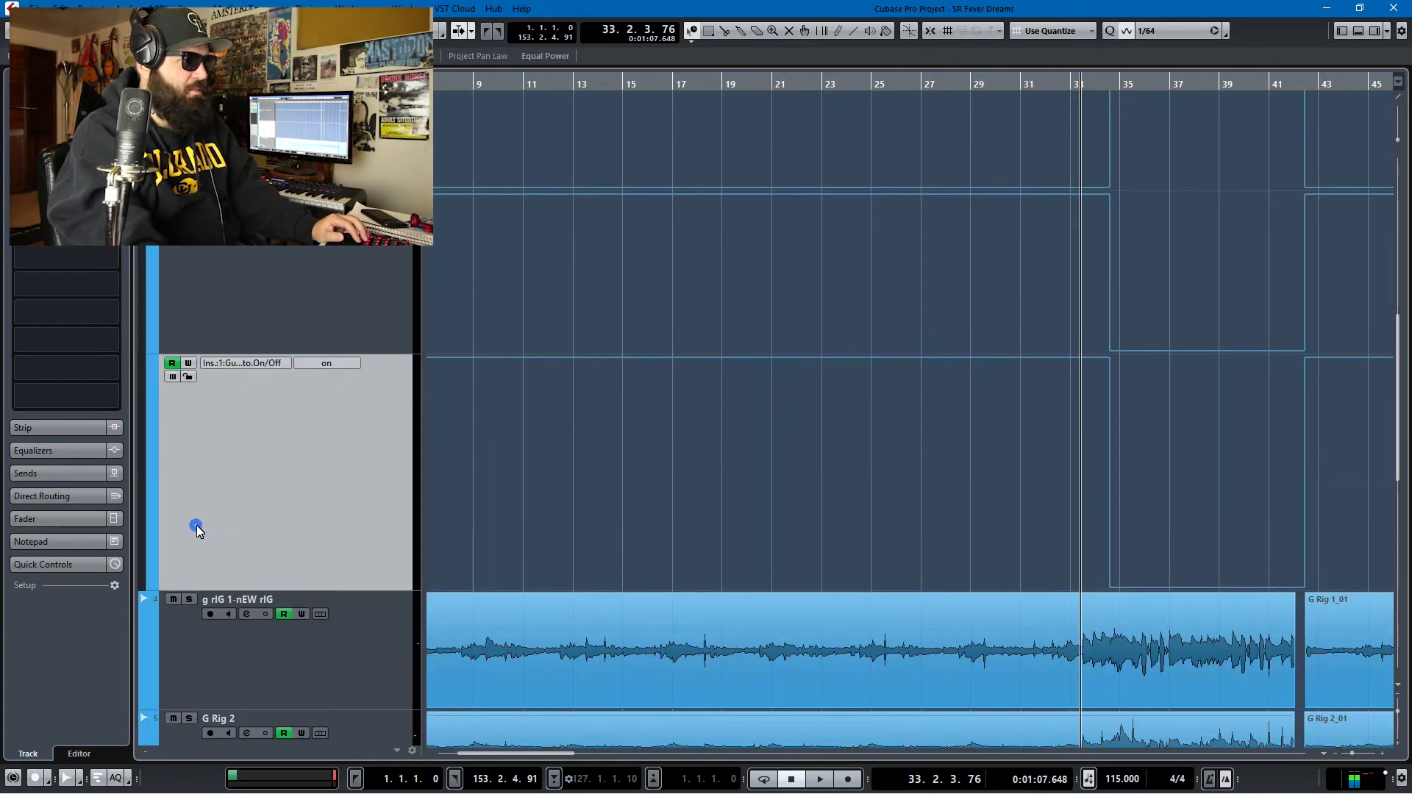
# Step: Reopen G Rig 1's Guitar Rig 5 window showing the Reflektor and Stoned Phaser modules
pyautogui.scroll(4, 213, 485)
pyautogui.scroll(-3, 254, 416)
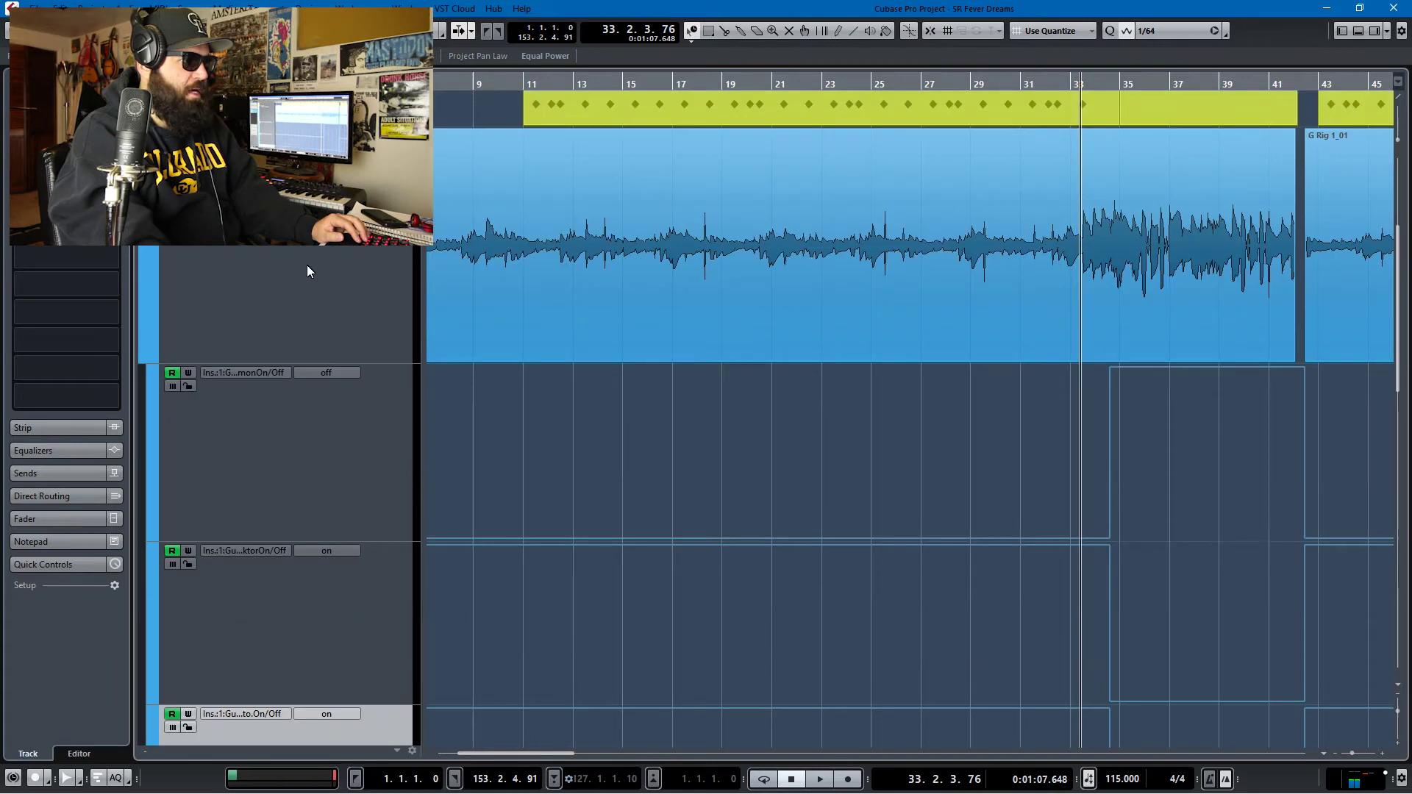
pyautogui.click(247, 188)
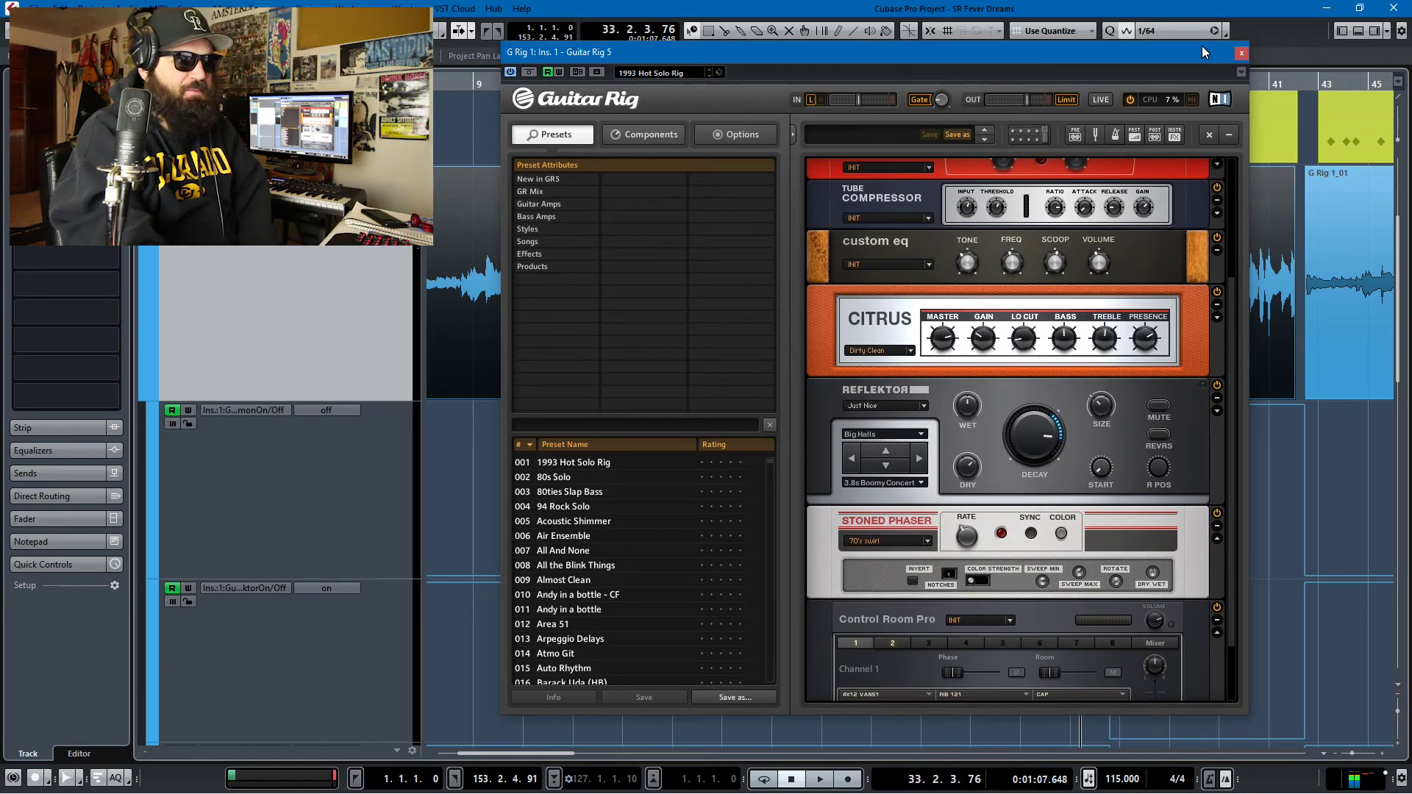
# Step: Close the Guitar Rig 5 window and rewind the playhead to bar 30
pyautogui.click(1242, 53)
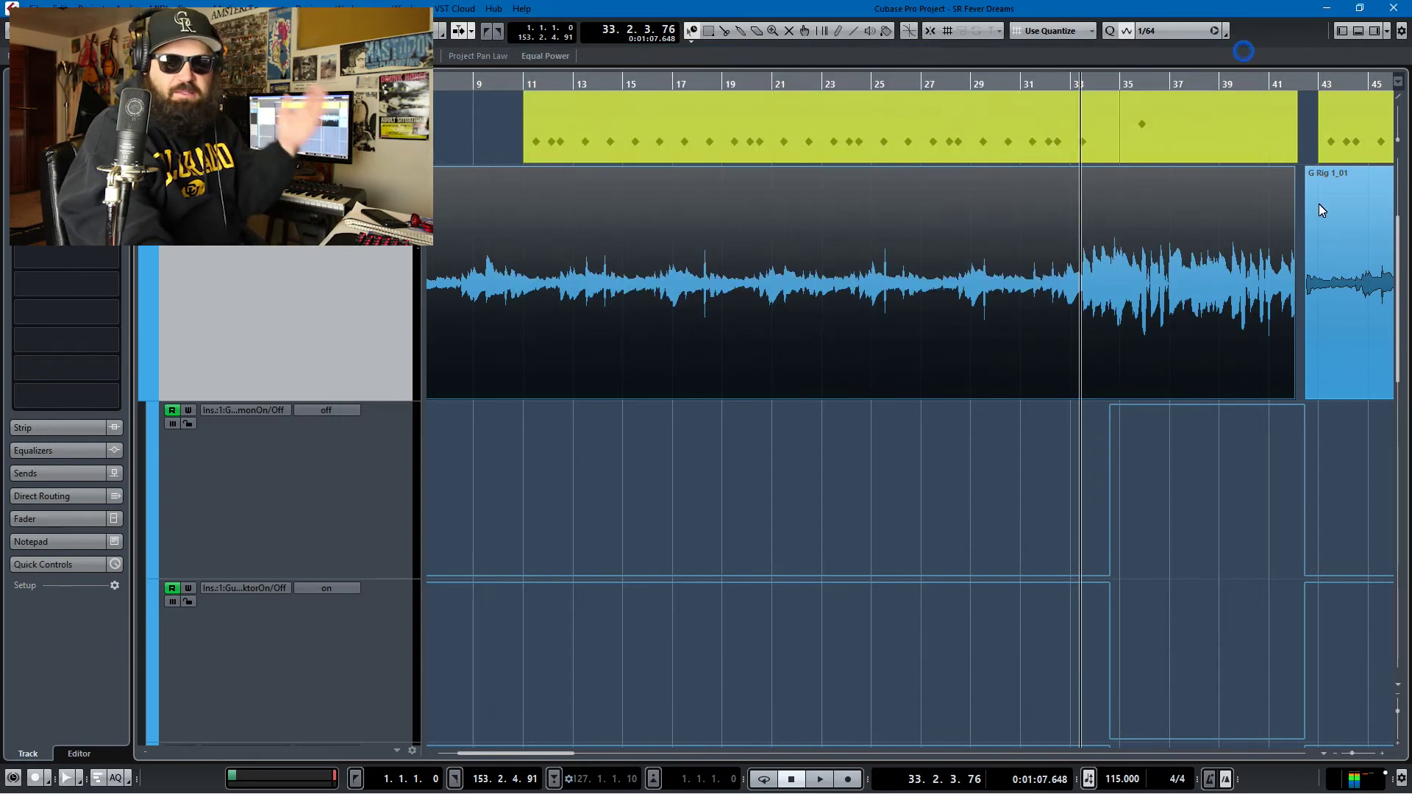
pyautogui.press('KP_Subtract')
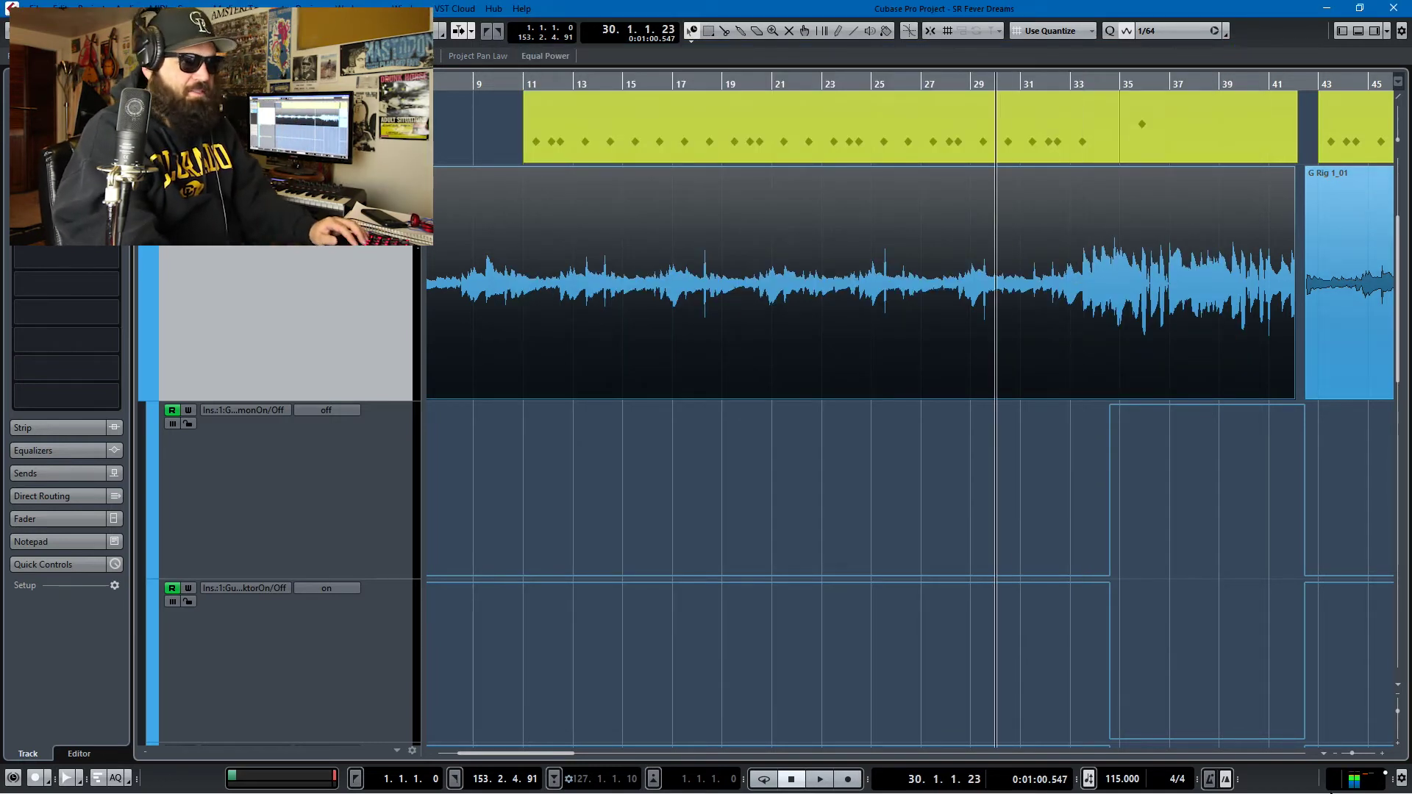
pyautogui.scroll(-5, 1122, 423)
pyautogui.scroll(4, 1122, 422)
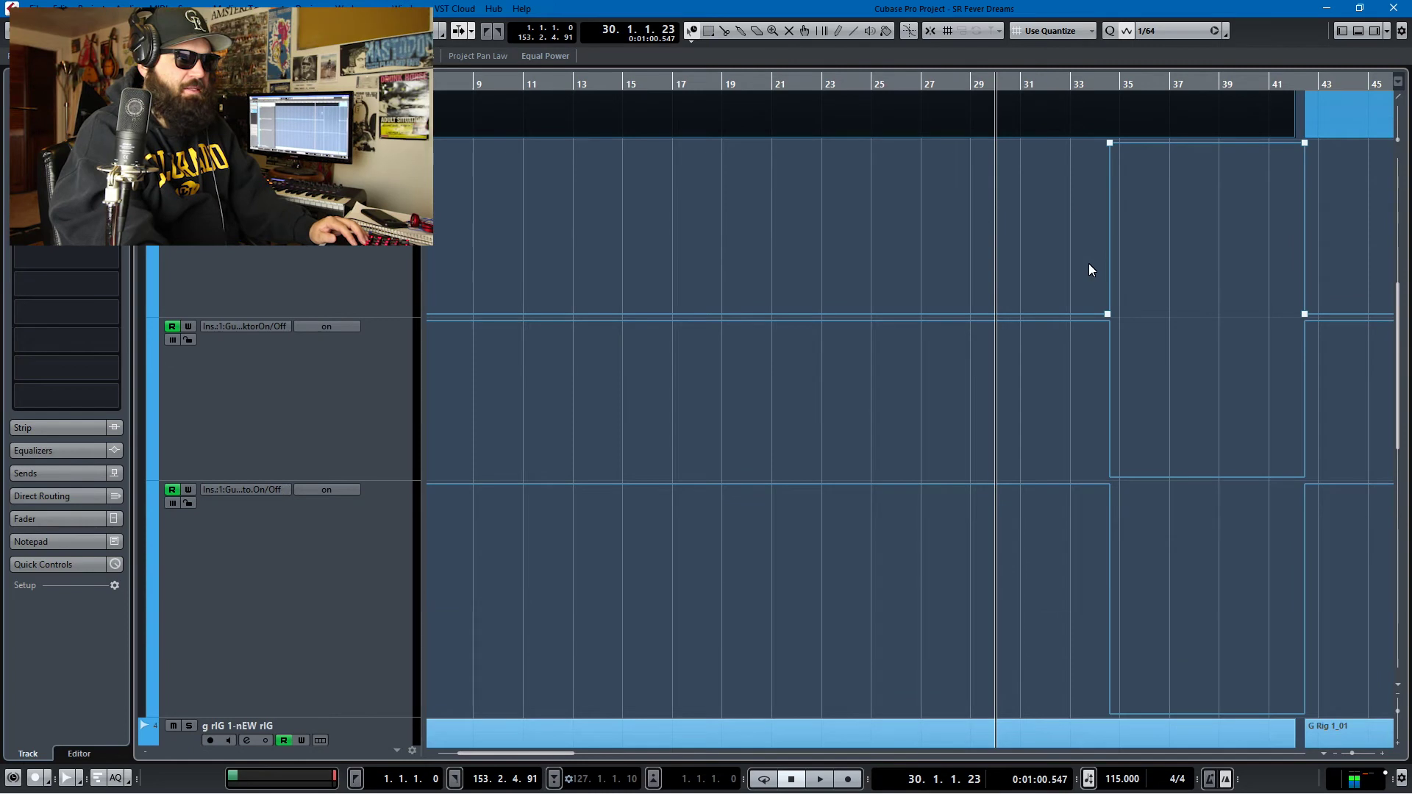
pyautogui.scroll(4, 798, 397)
pyautogui.scroll(-4, 999, 416)
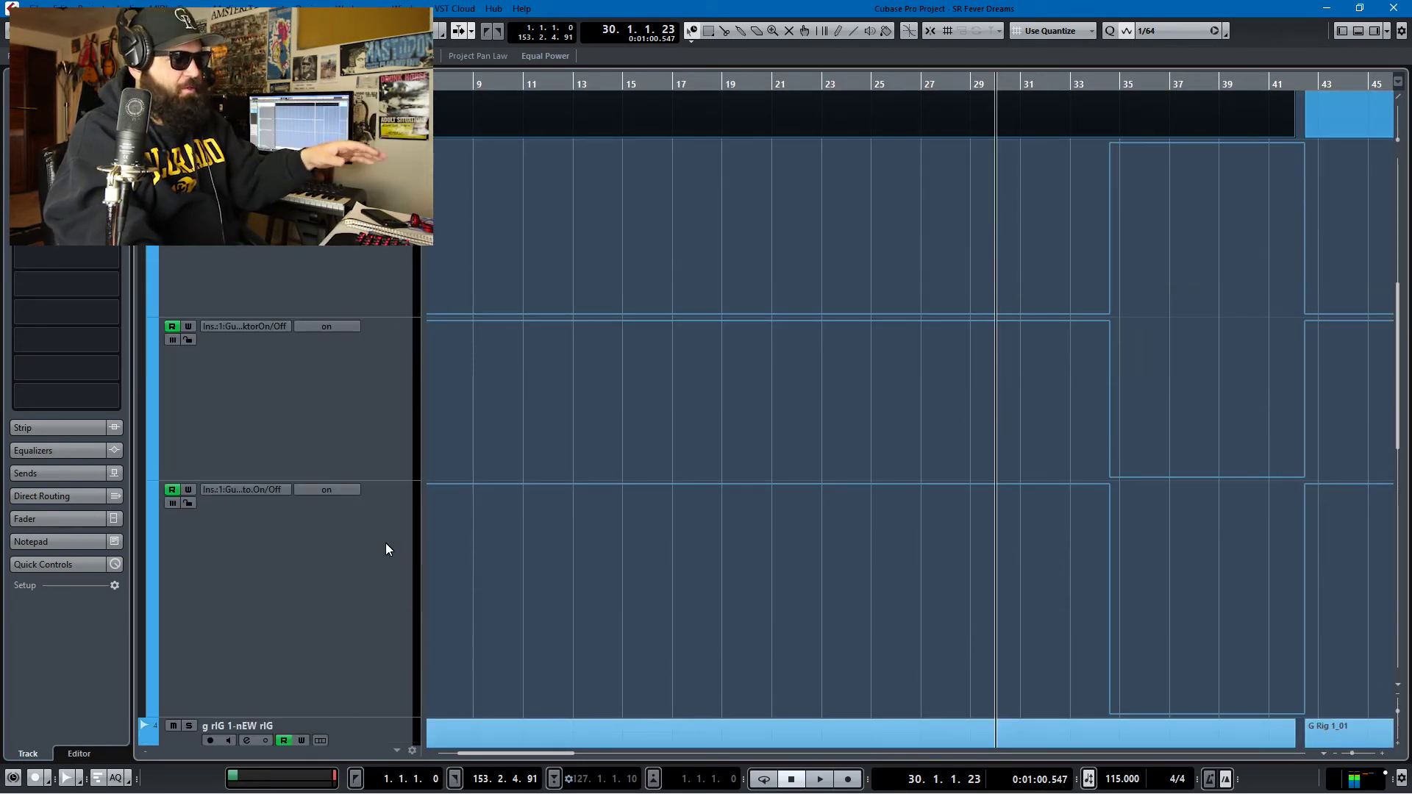
pyautogui.scroll(6, 457, 475)
# Step: Select the on/off automation lane and play the song to watch the effect switching
pyautogui.click(303, 654)
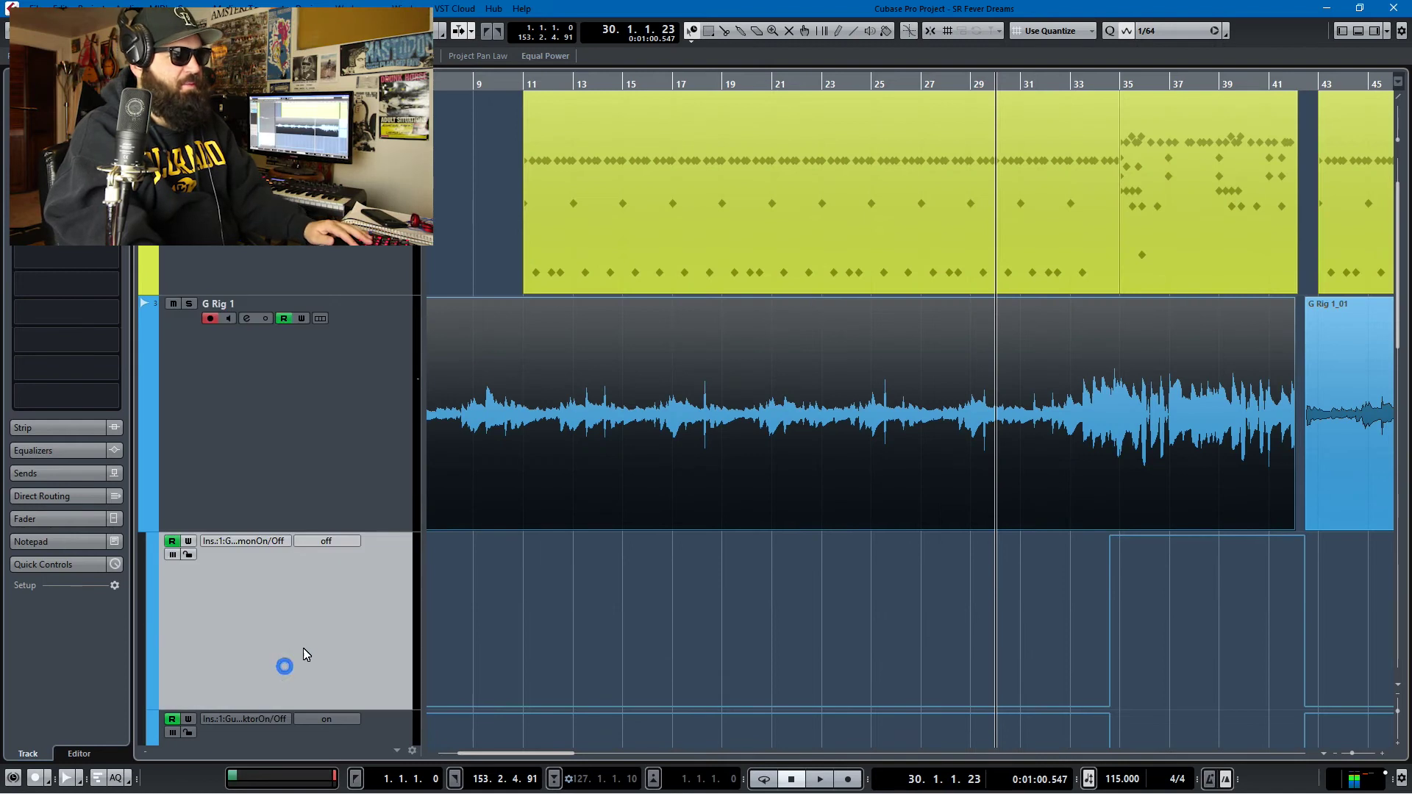
pyautogui.scroll(-6, 1035, 631)
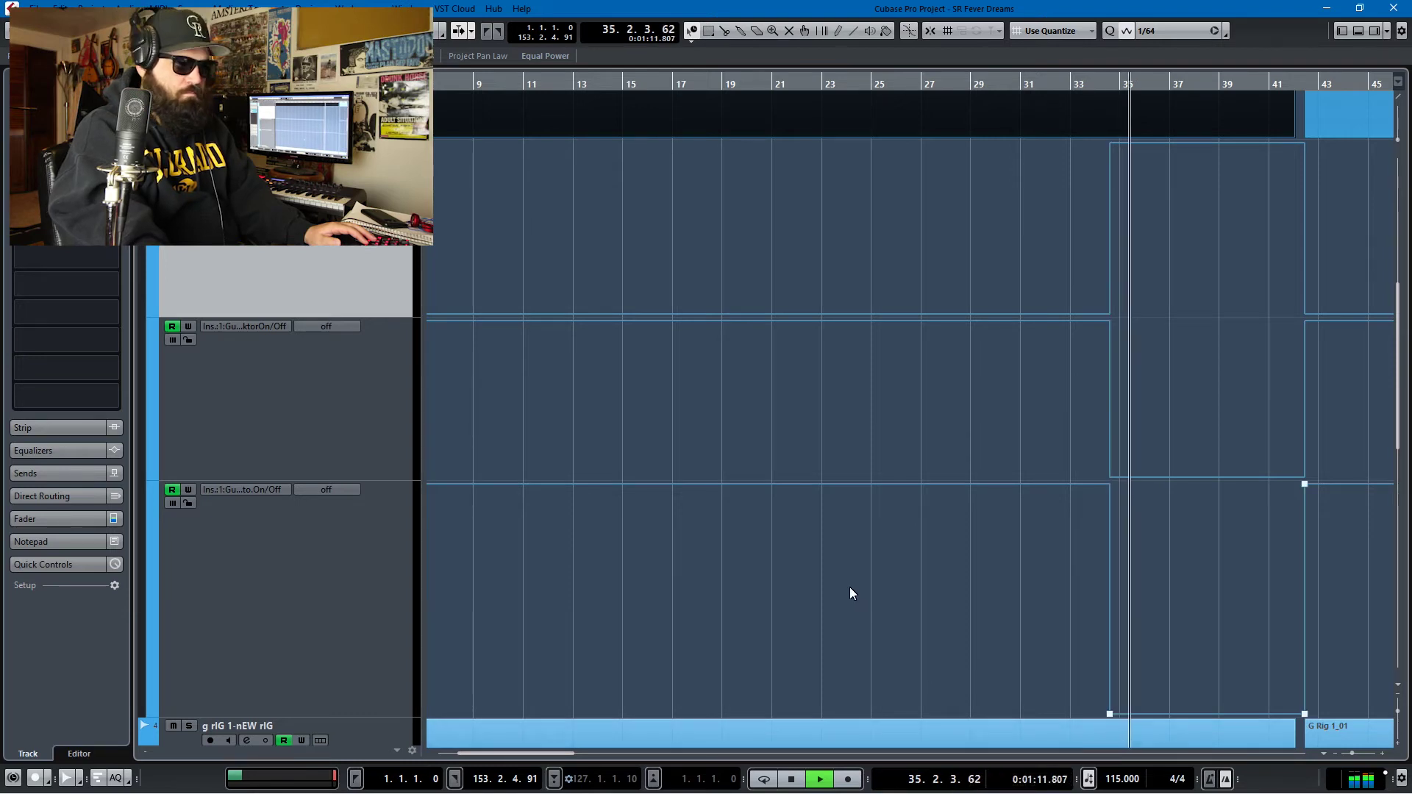
pyautogui.press('space')
# Step: Zoom out to the whole song and save a new version, SR Fever Dreams-02
pyautogui.press('g')
pyautogui.press('g')
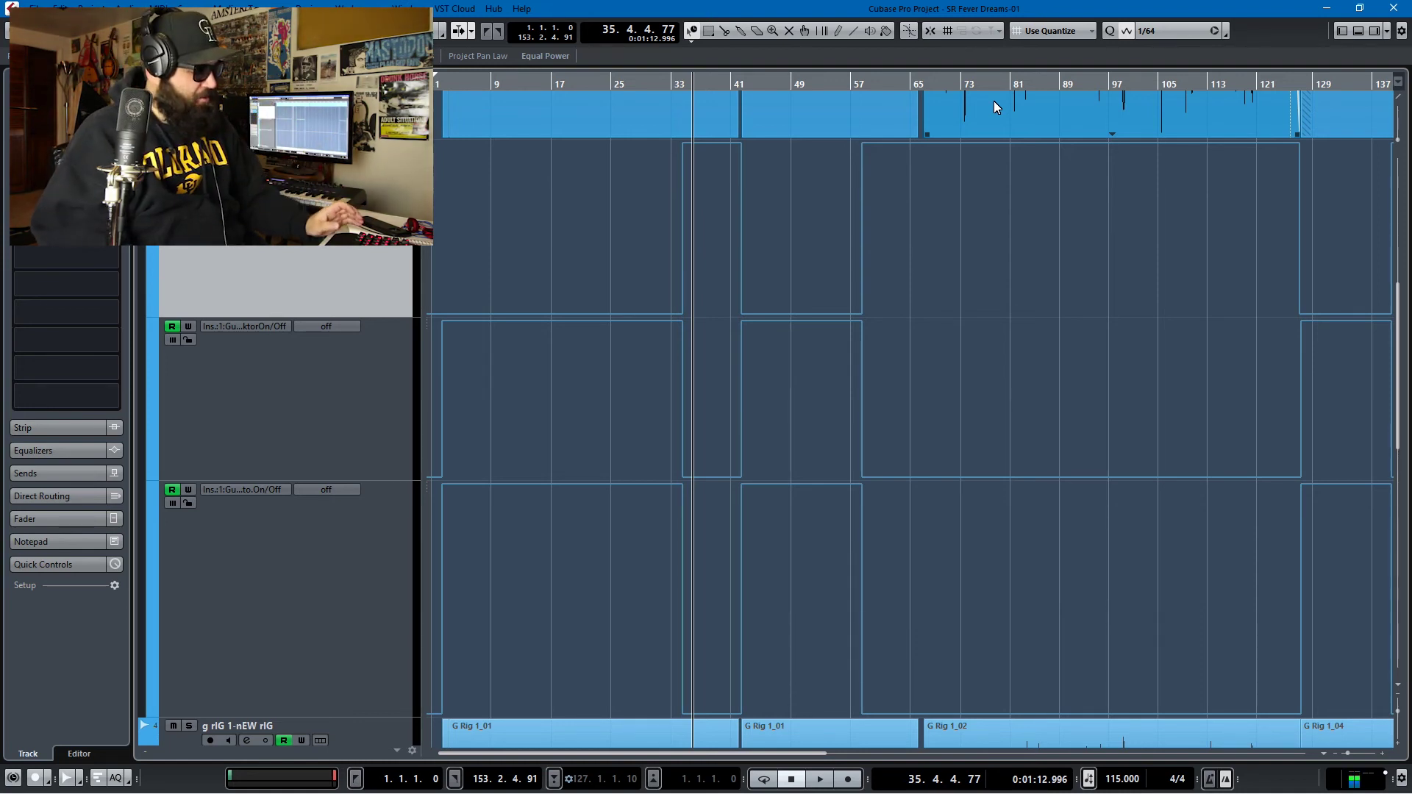
pyautogui.hotkey('ctrl', 'alt', 's')
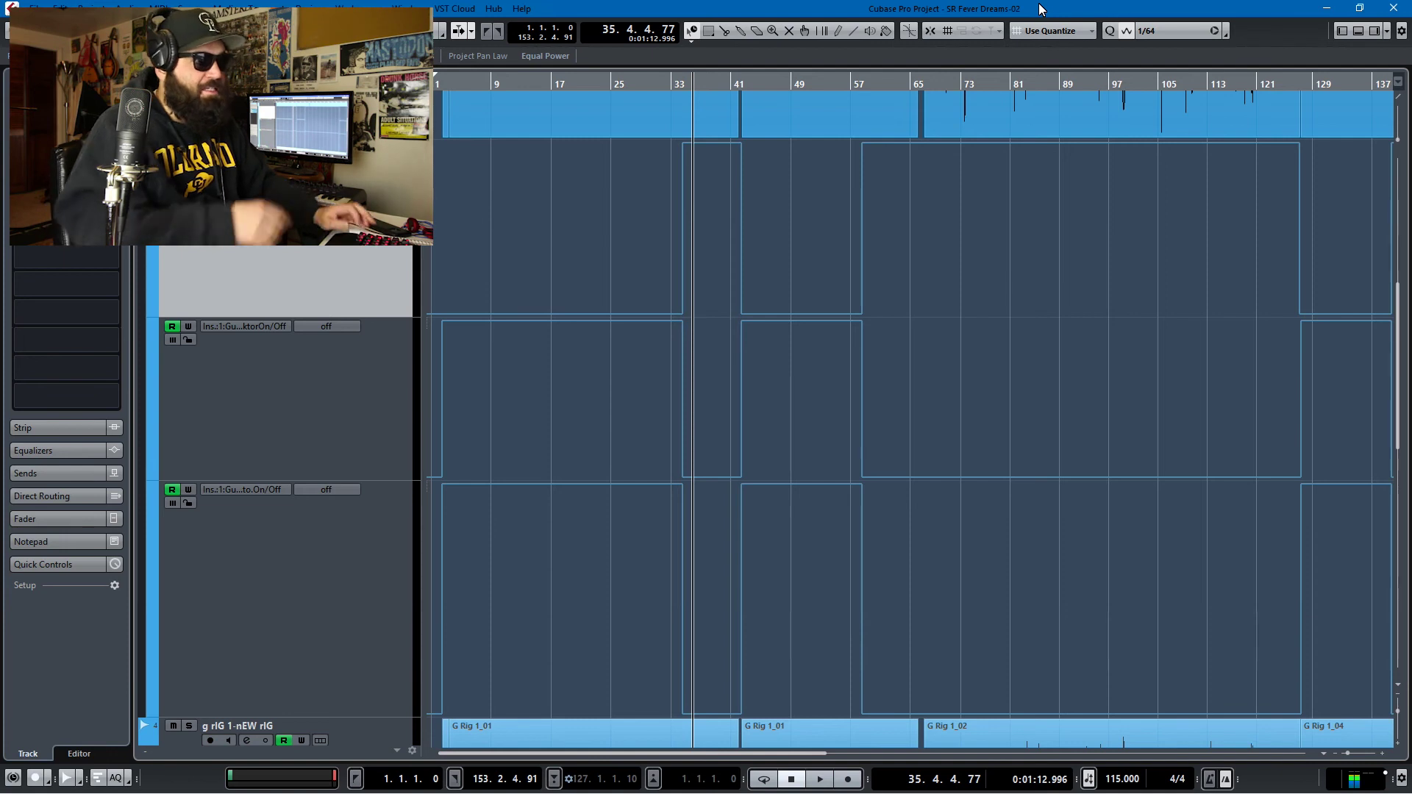
# Step: Save a further new version, SR Fever Dreams-03, with Ctrl+Alt+S
pyautogui.hotkey('ctrl', 'alt', 's')
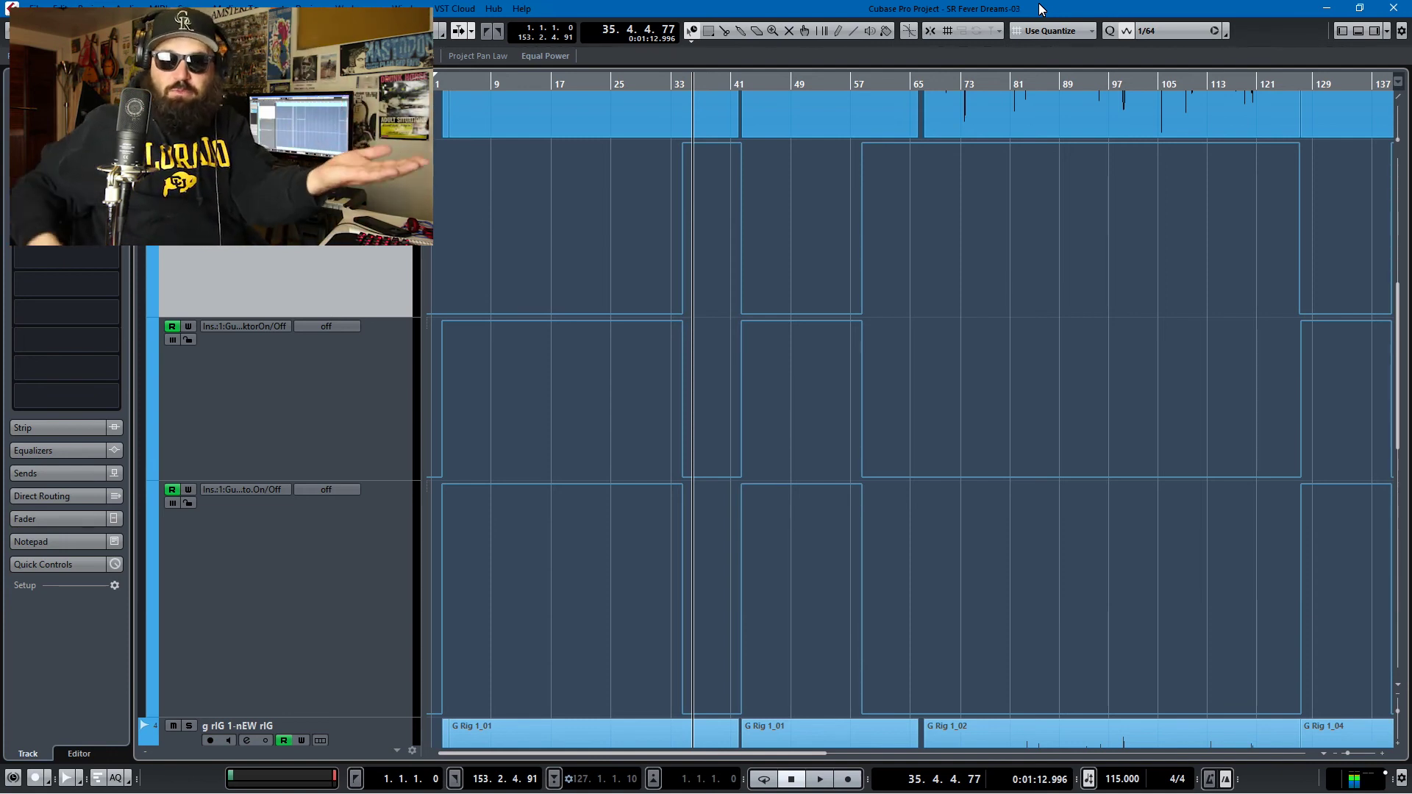